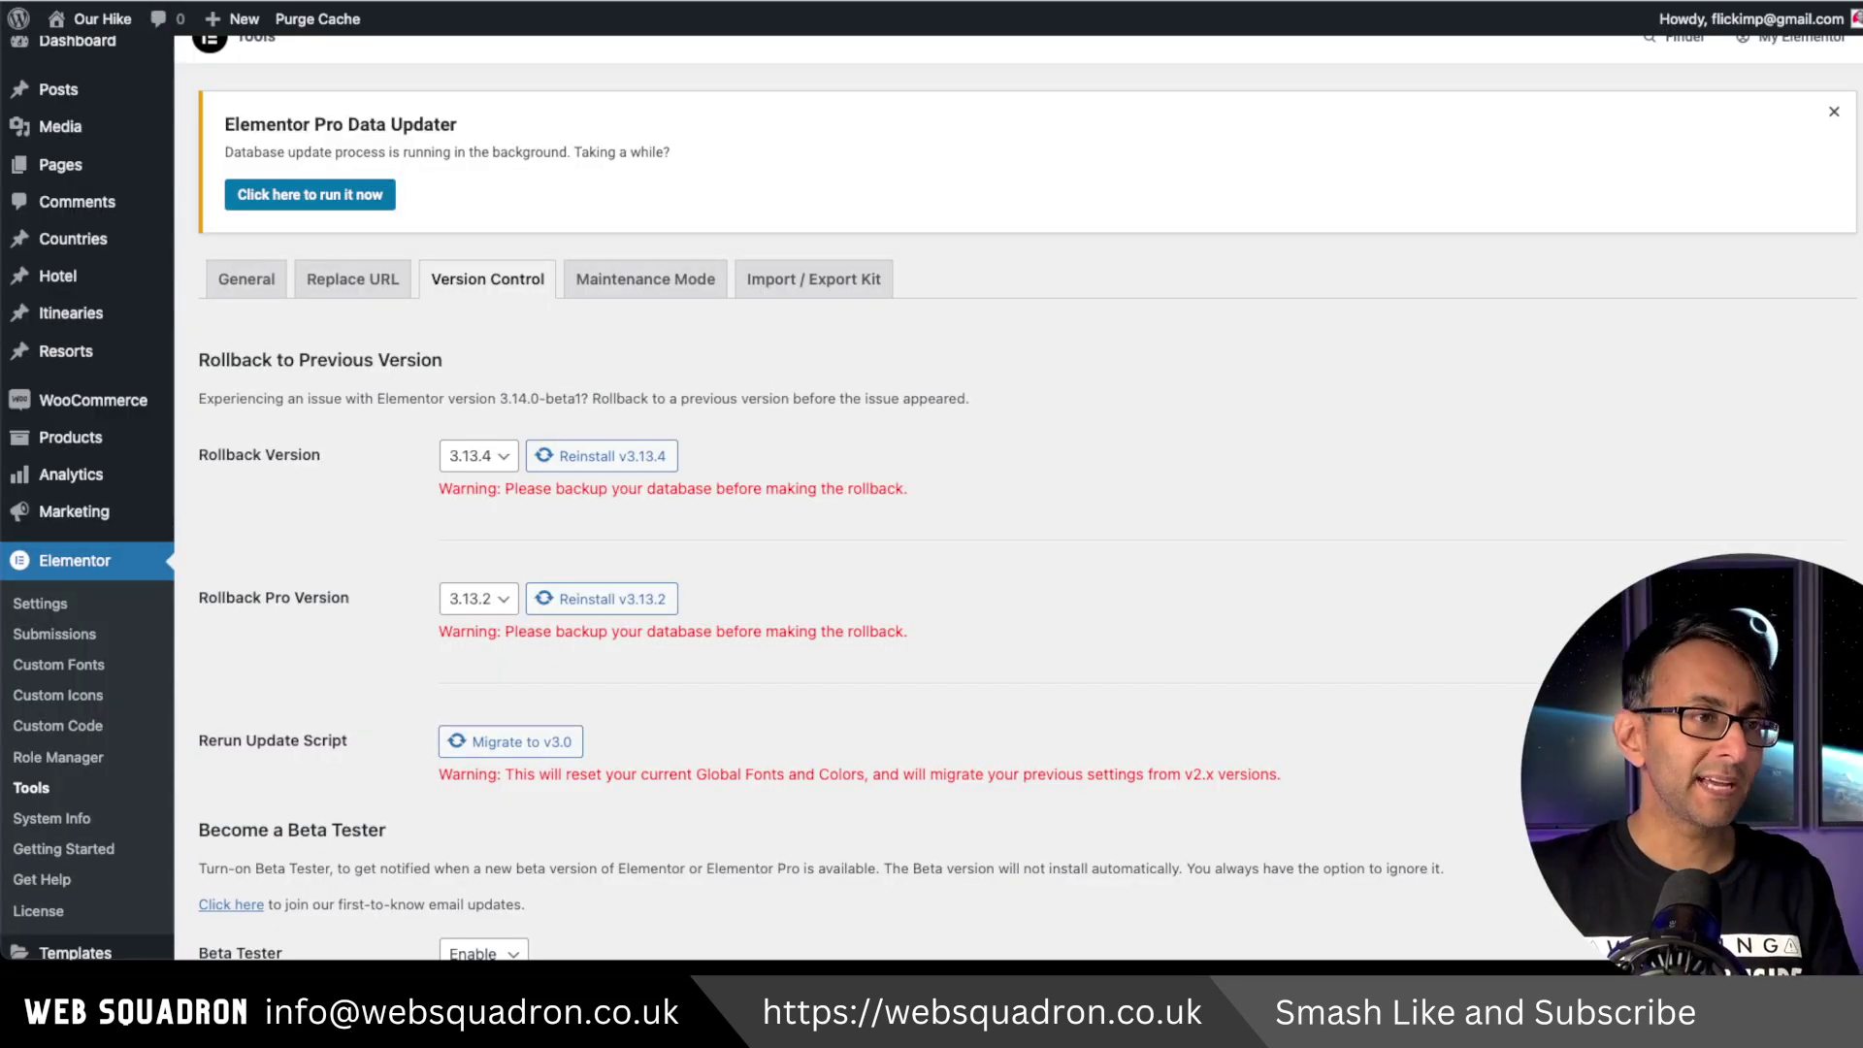
Step: Scroll through the Features settings to review the active experiments, such as Inline Font Icons and Flexbox Container
scroll(932, 498, "down", 2)
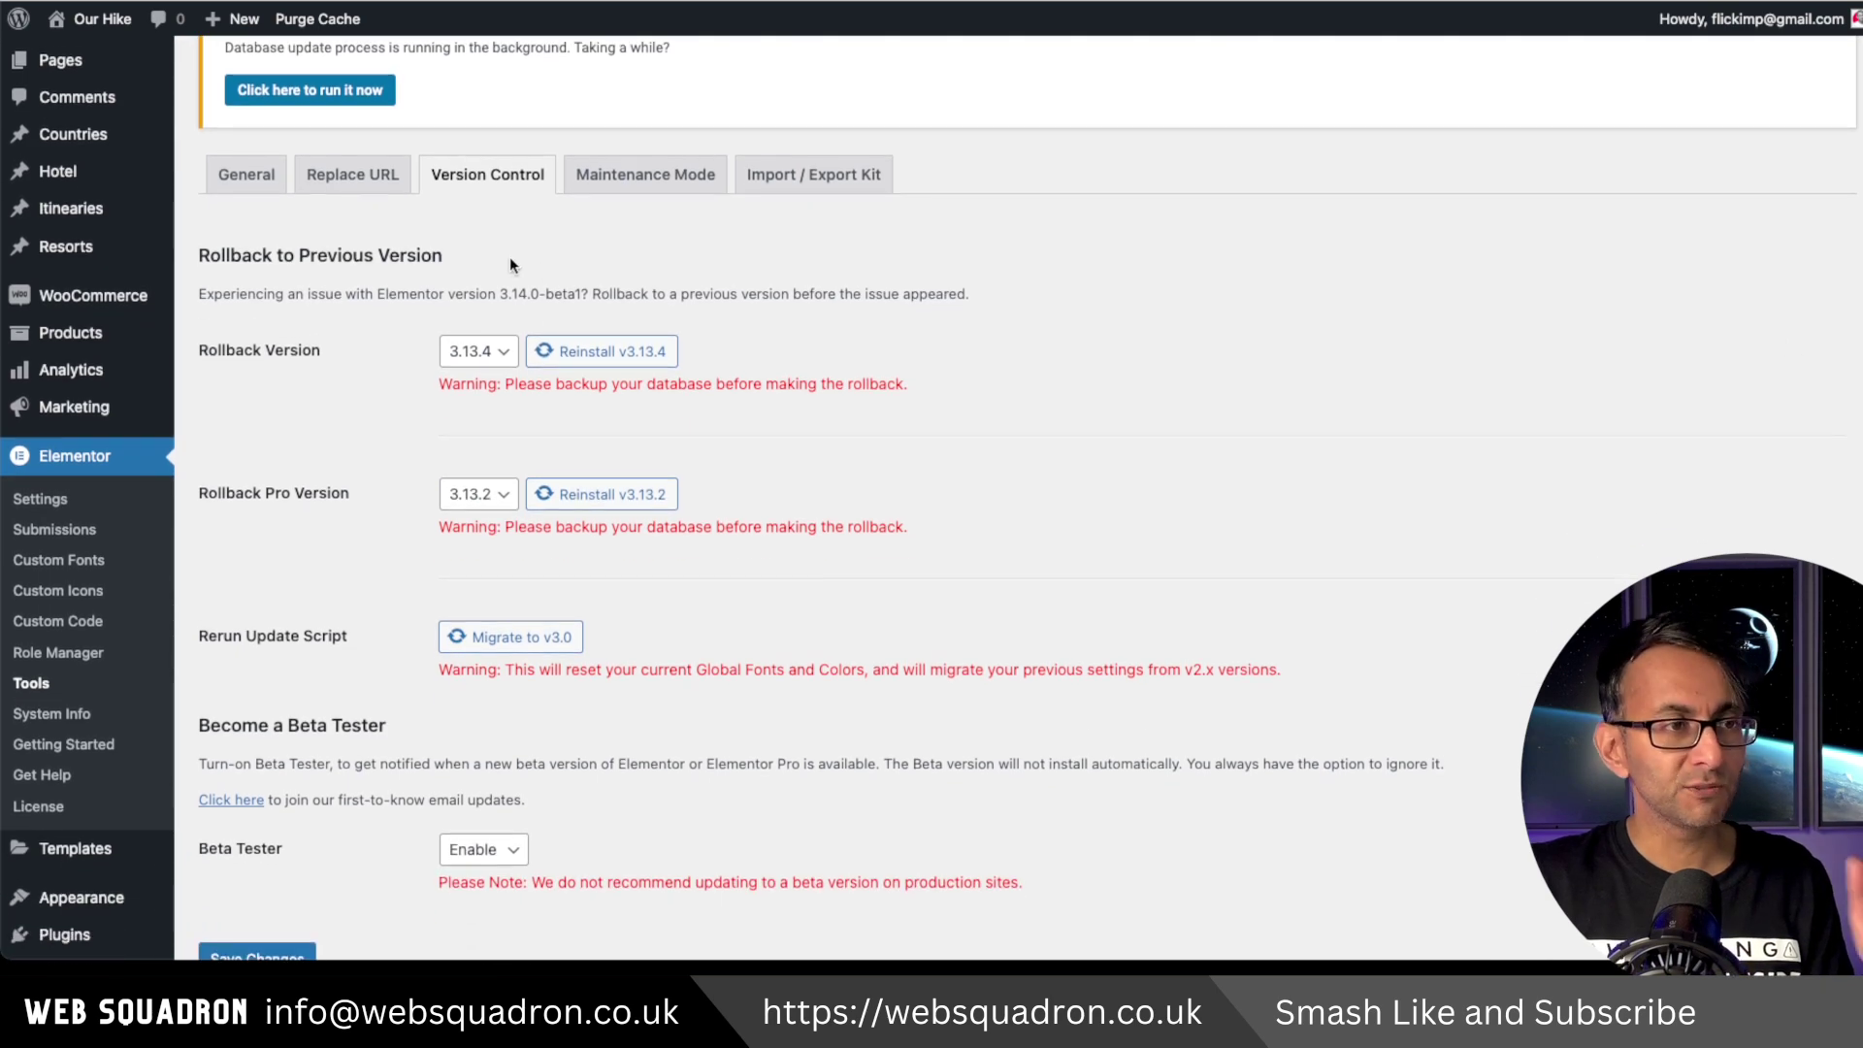
scroll(583, 582, "down", 5)
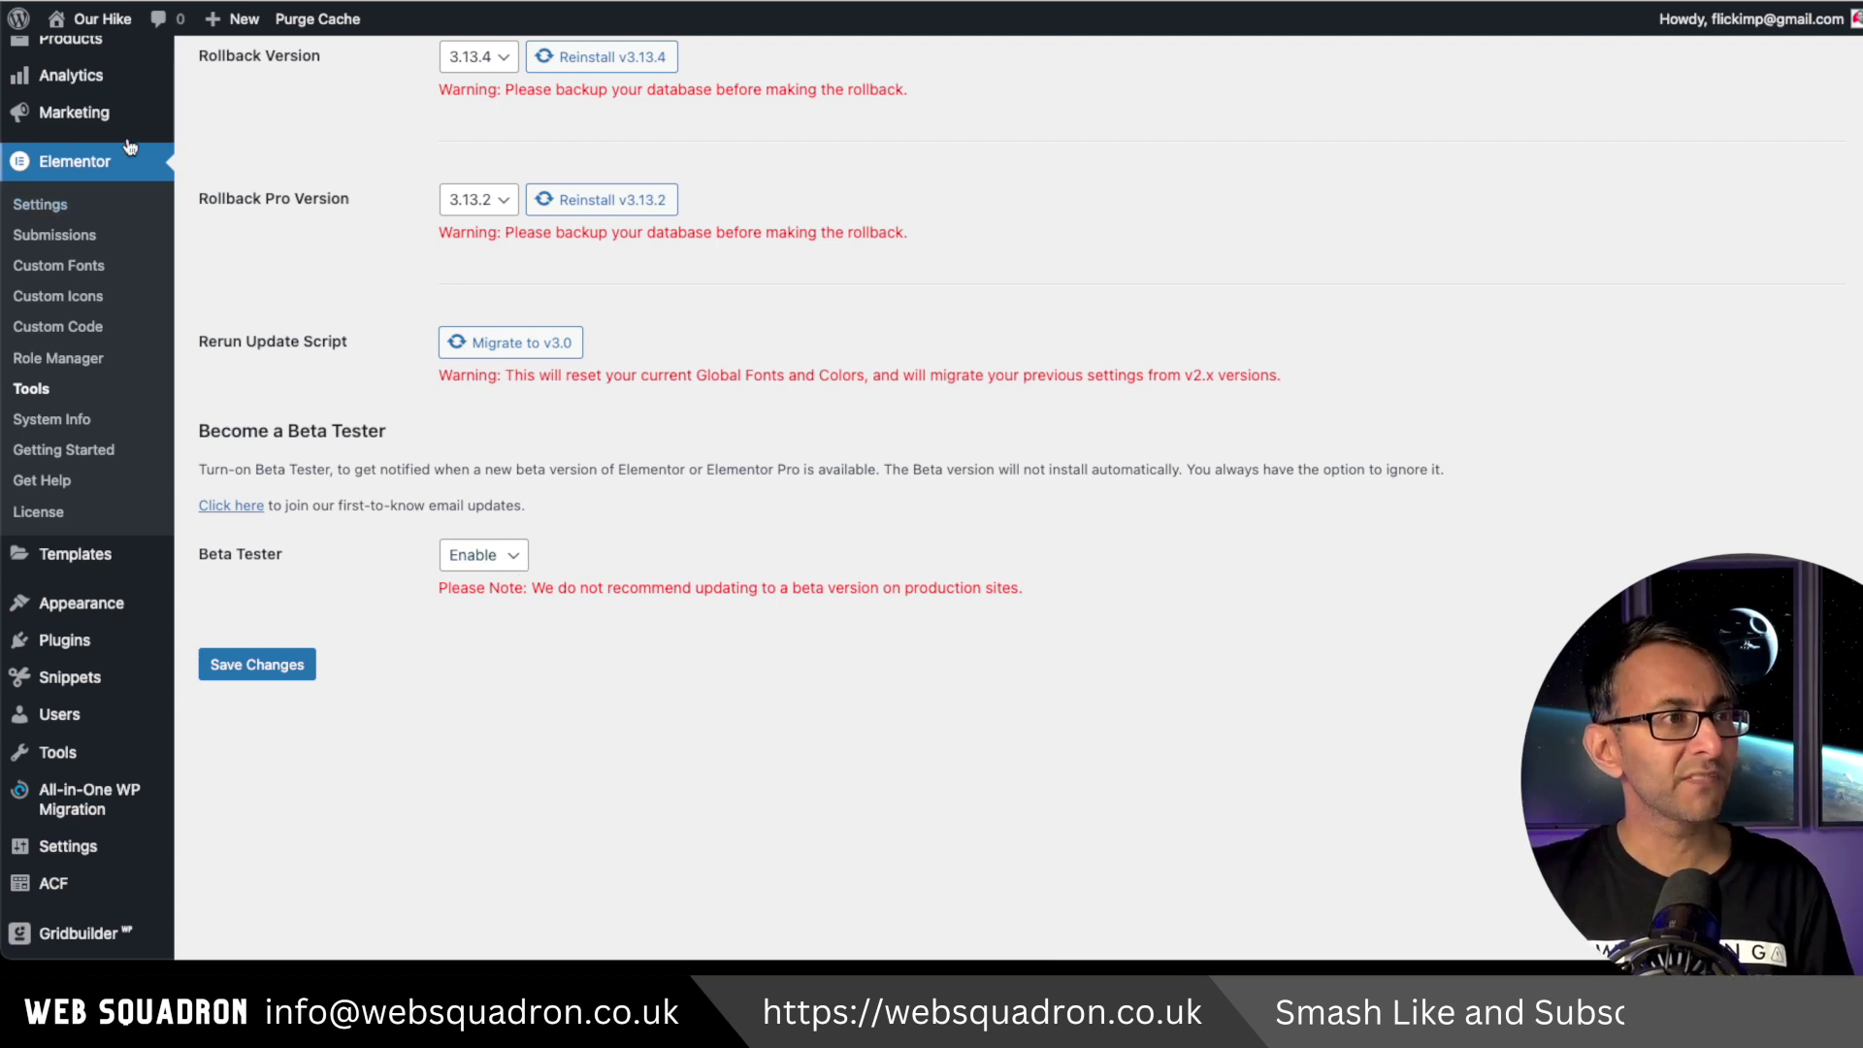
scroll(129, 148, "up", 5)
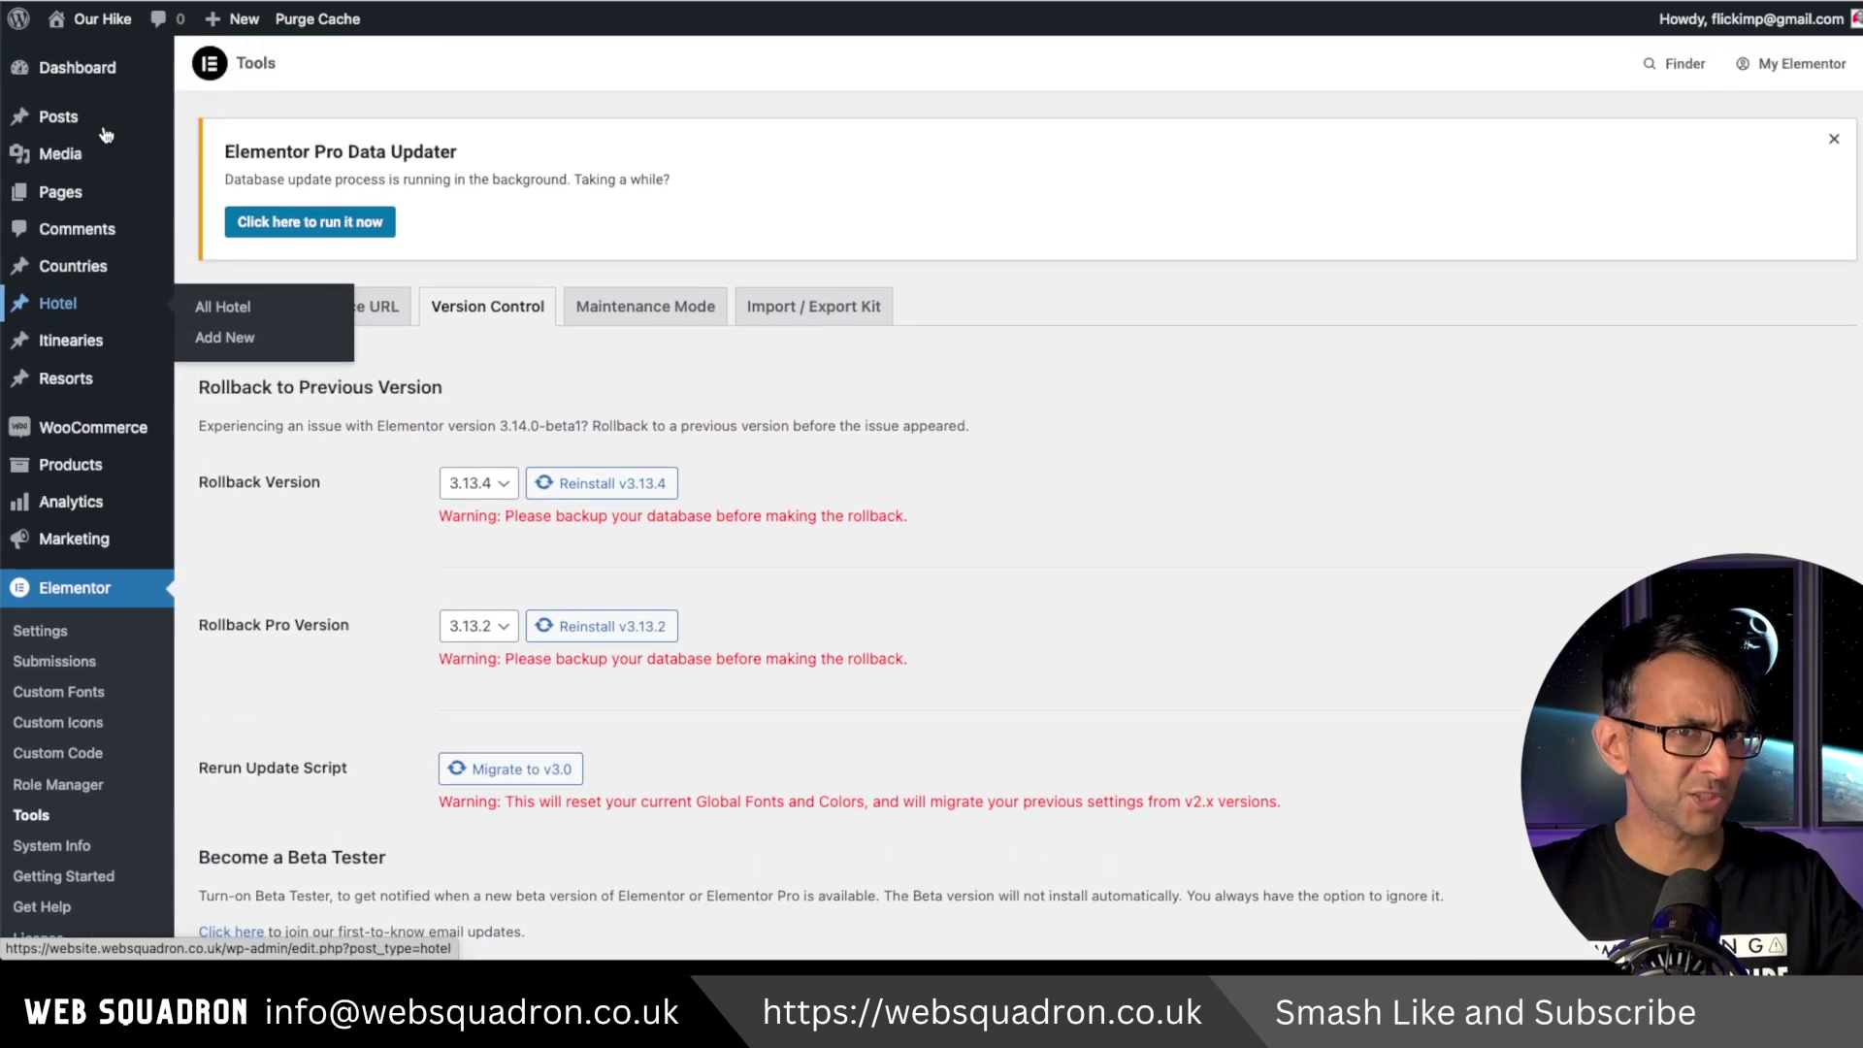
mouse_move(97, 73)
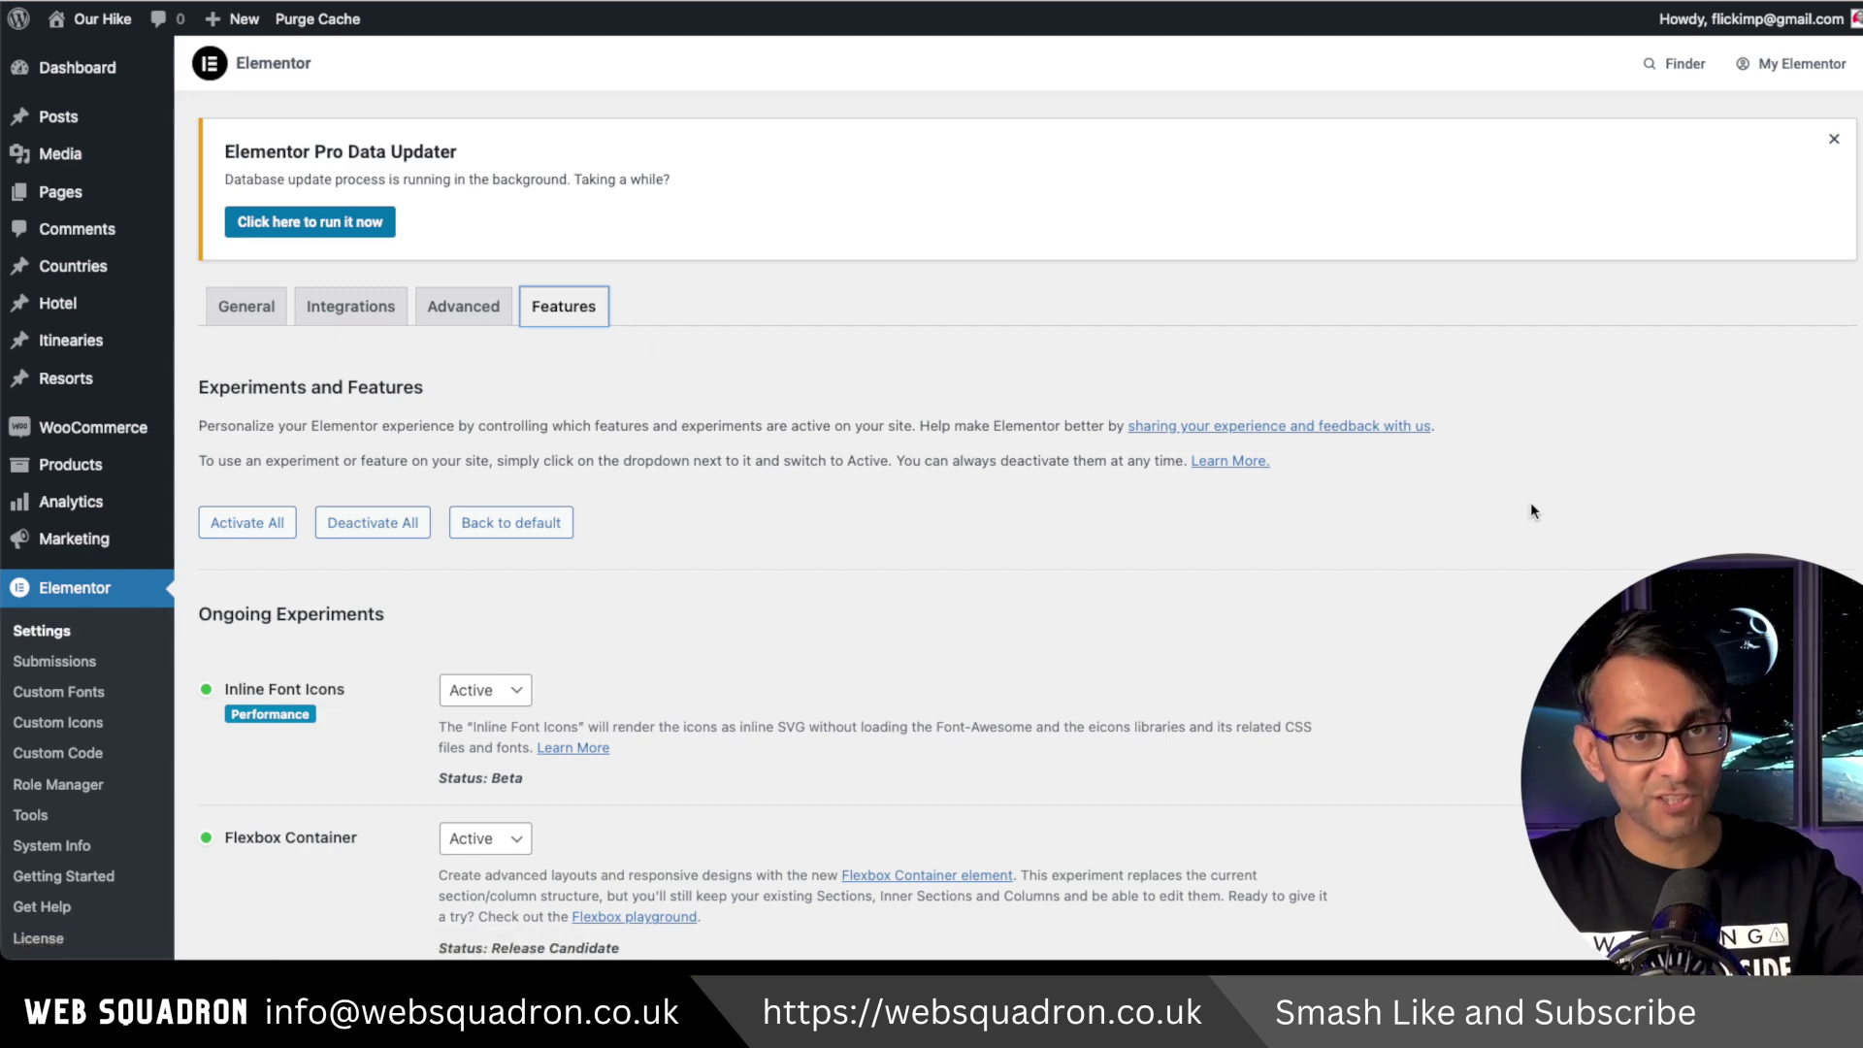
Step: Scroll further down the Features list to check Nested Elements and the other experiments
scroll(950, 791, "down", 5)
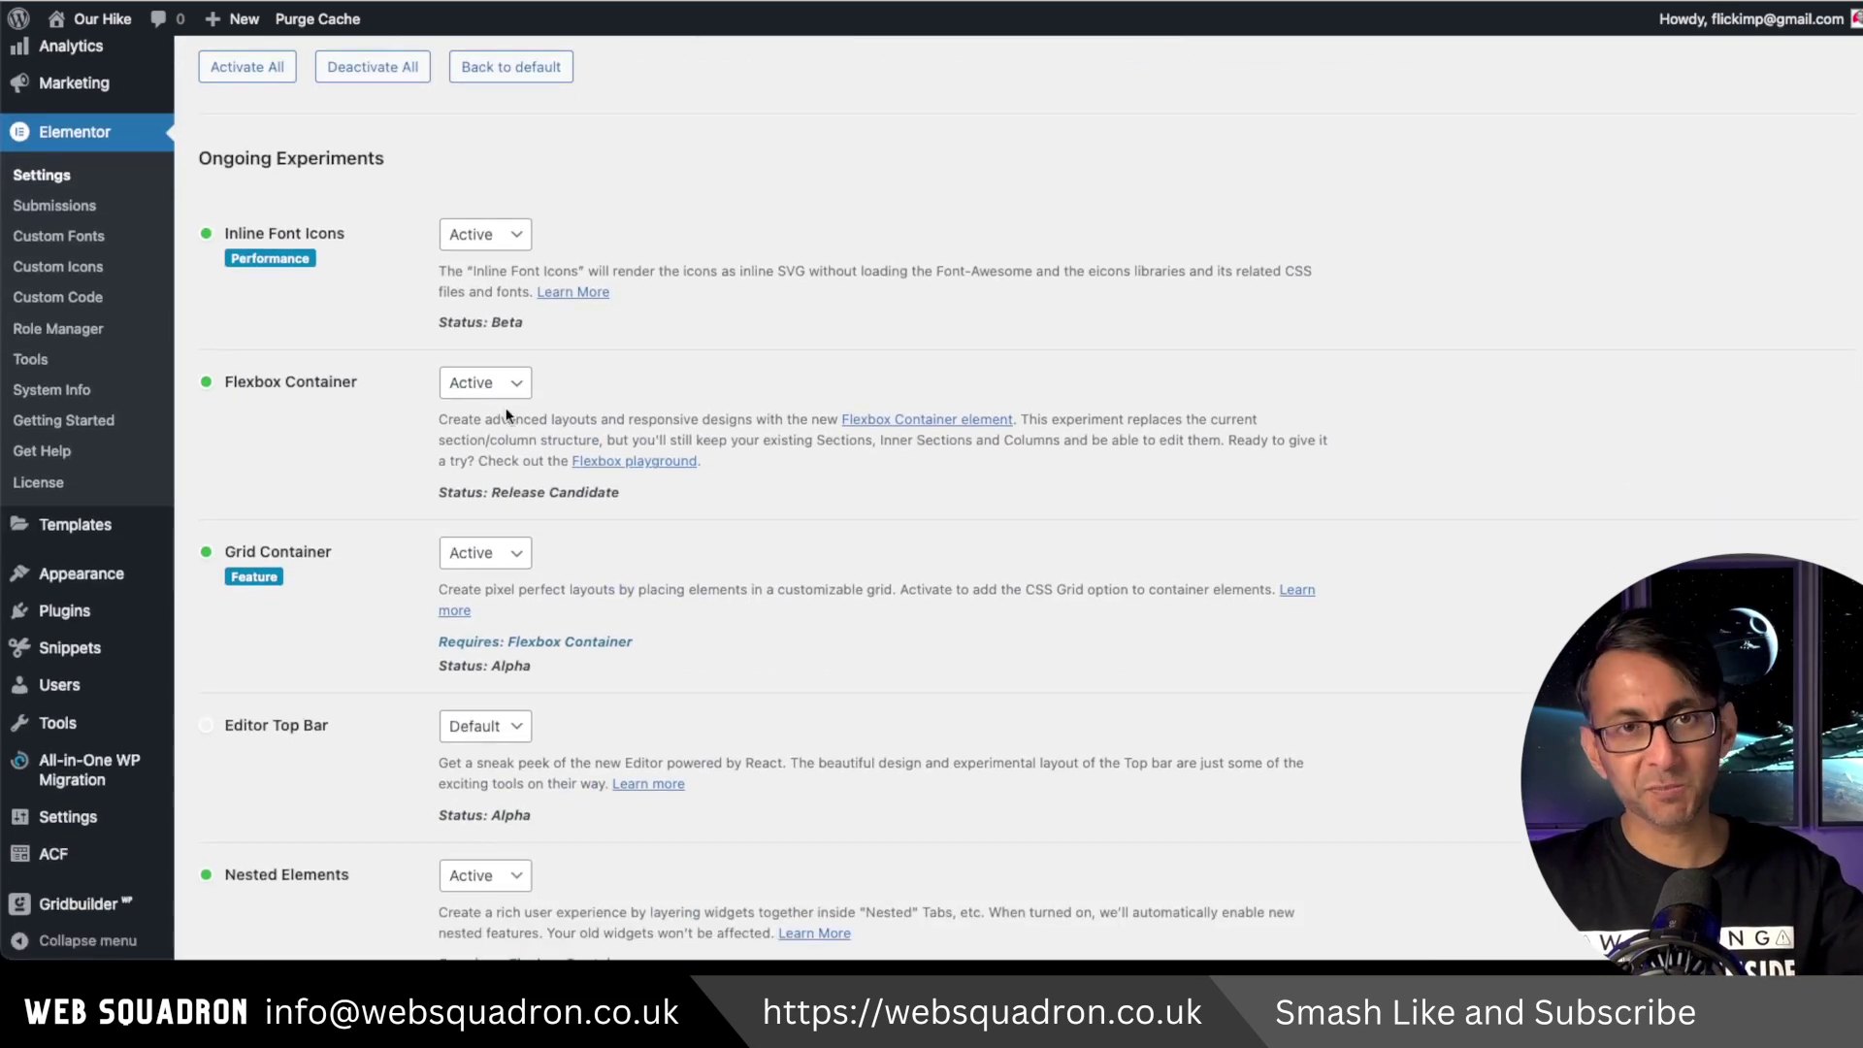
scroll(617, 697, "down", 2)
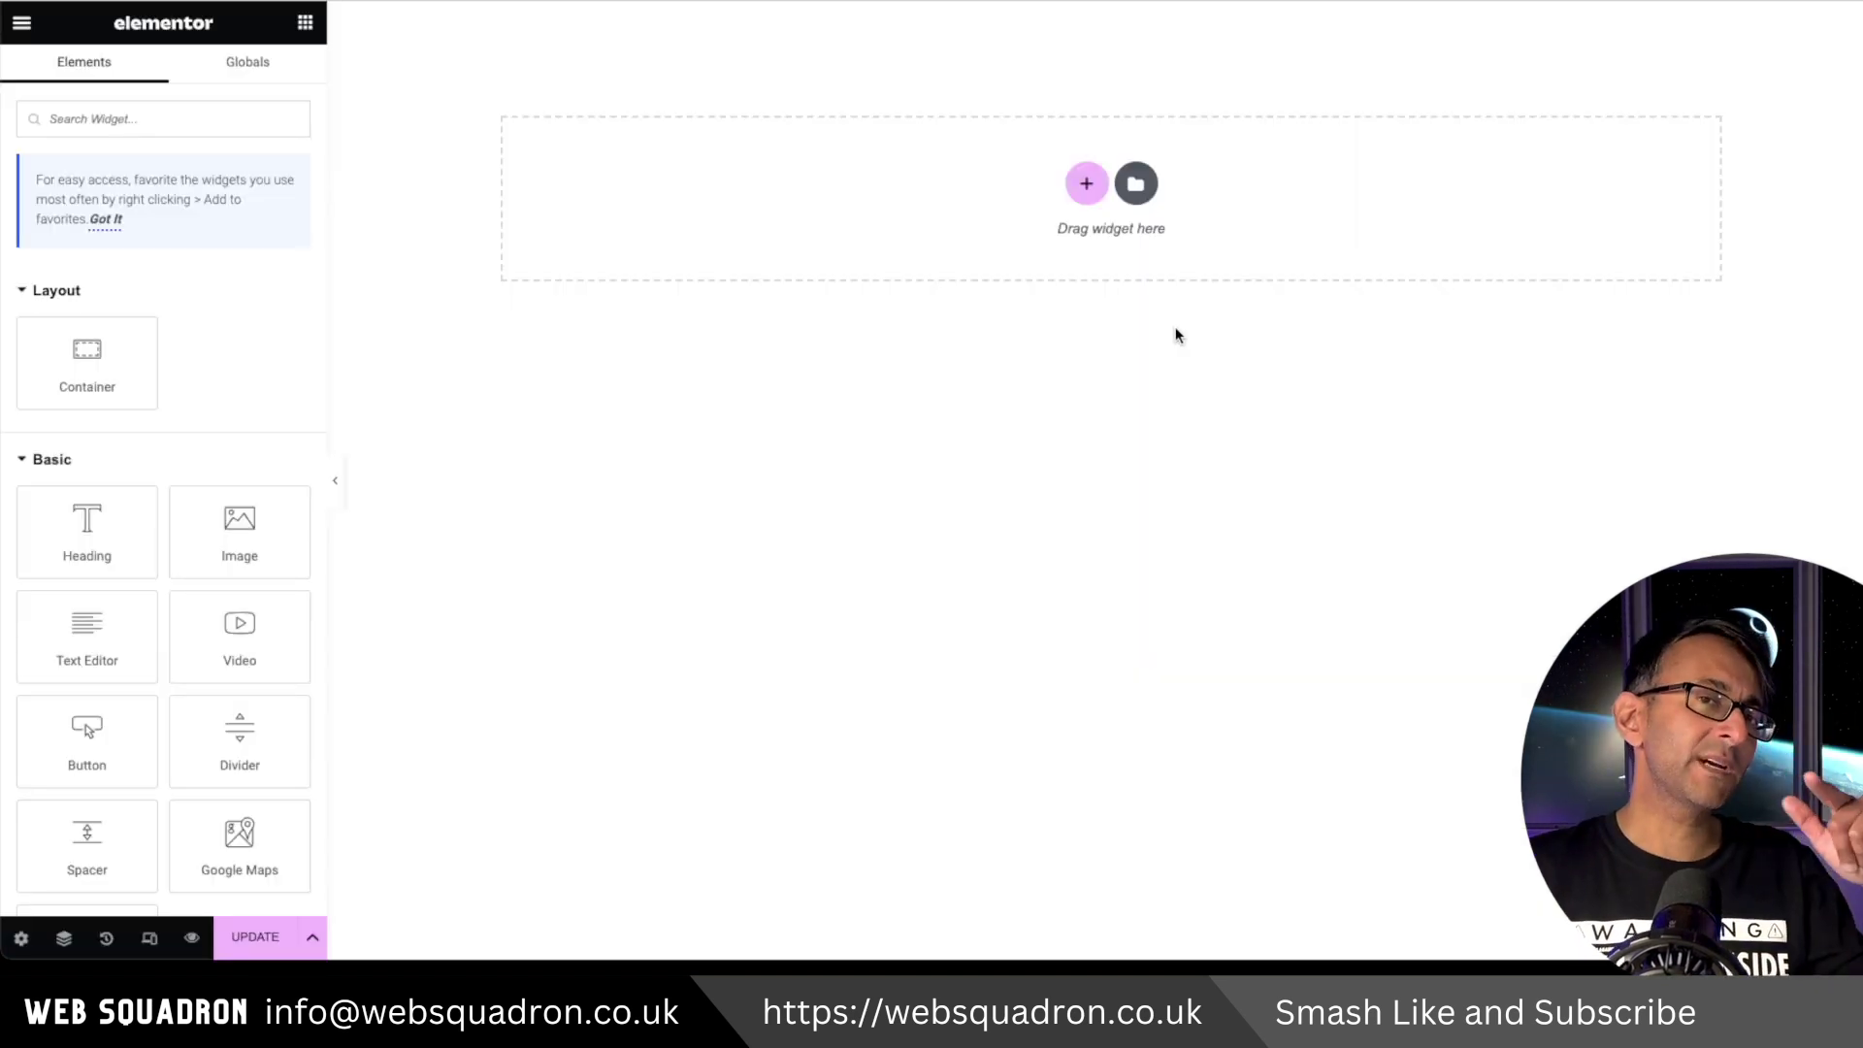
Step: Search the widgets for 'carousel' and drop the Carousel widget onto the empty section
left_click(166, 120)
type("carousel")
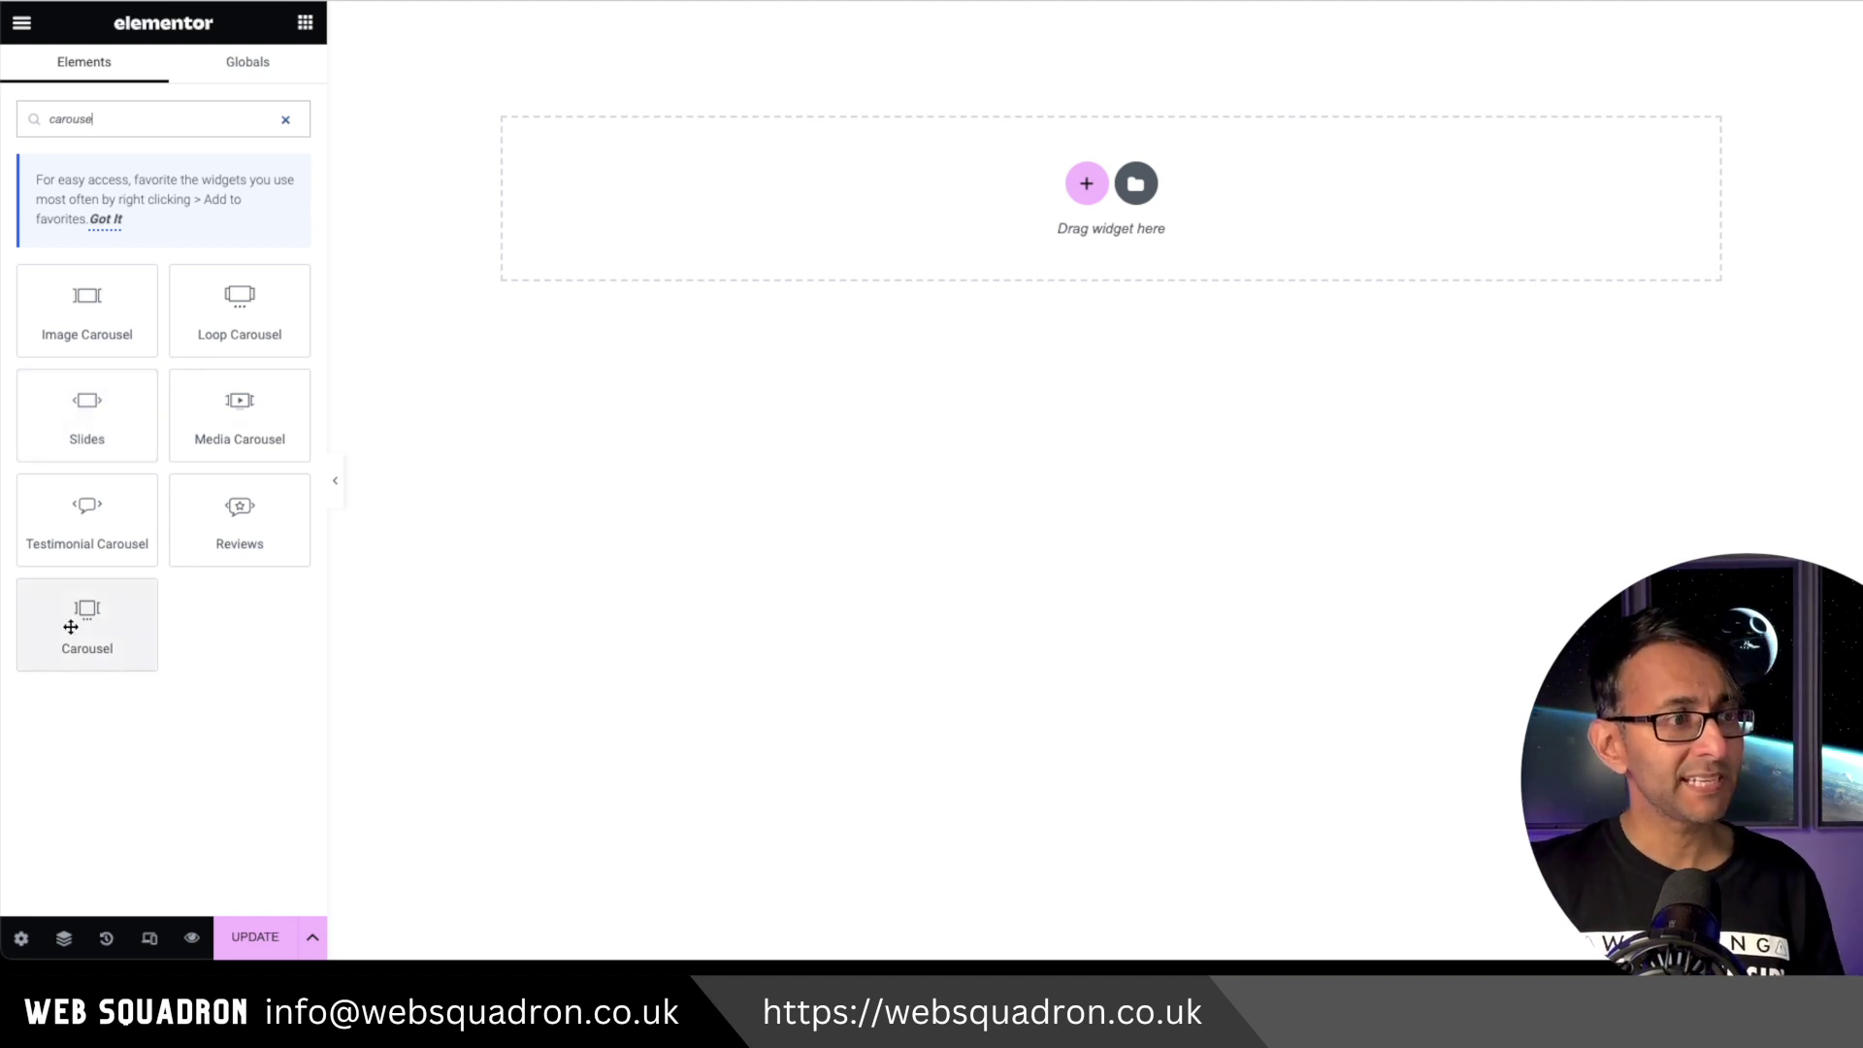
left_click_drag(86, 621, 745, 212)
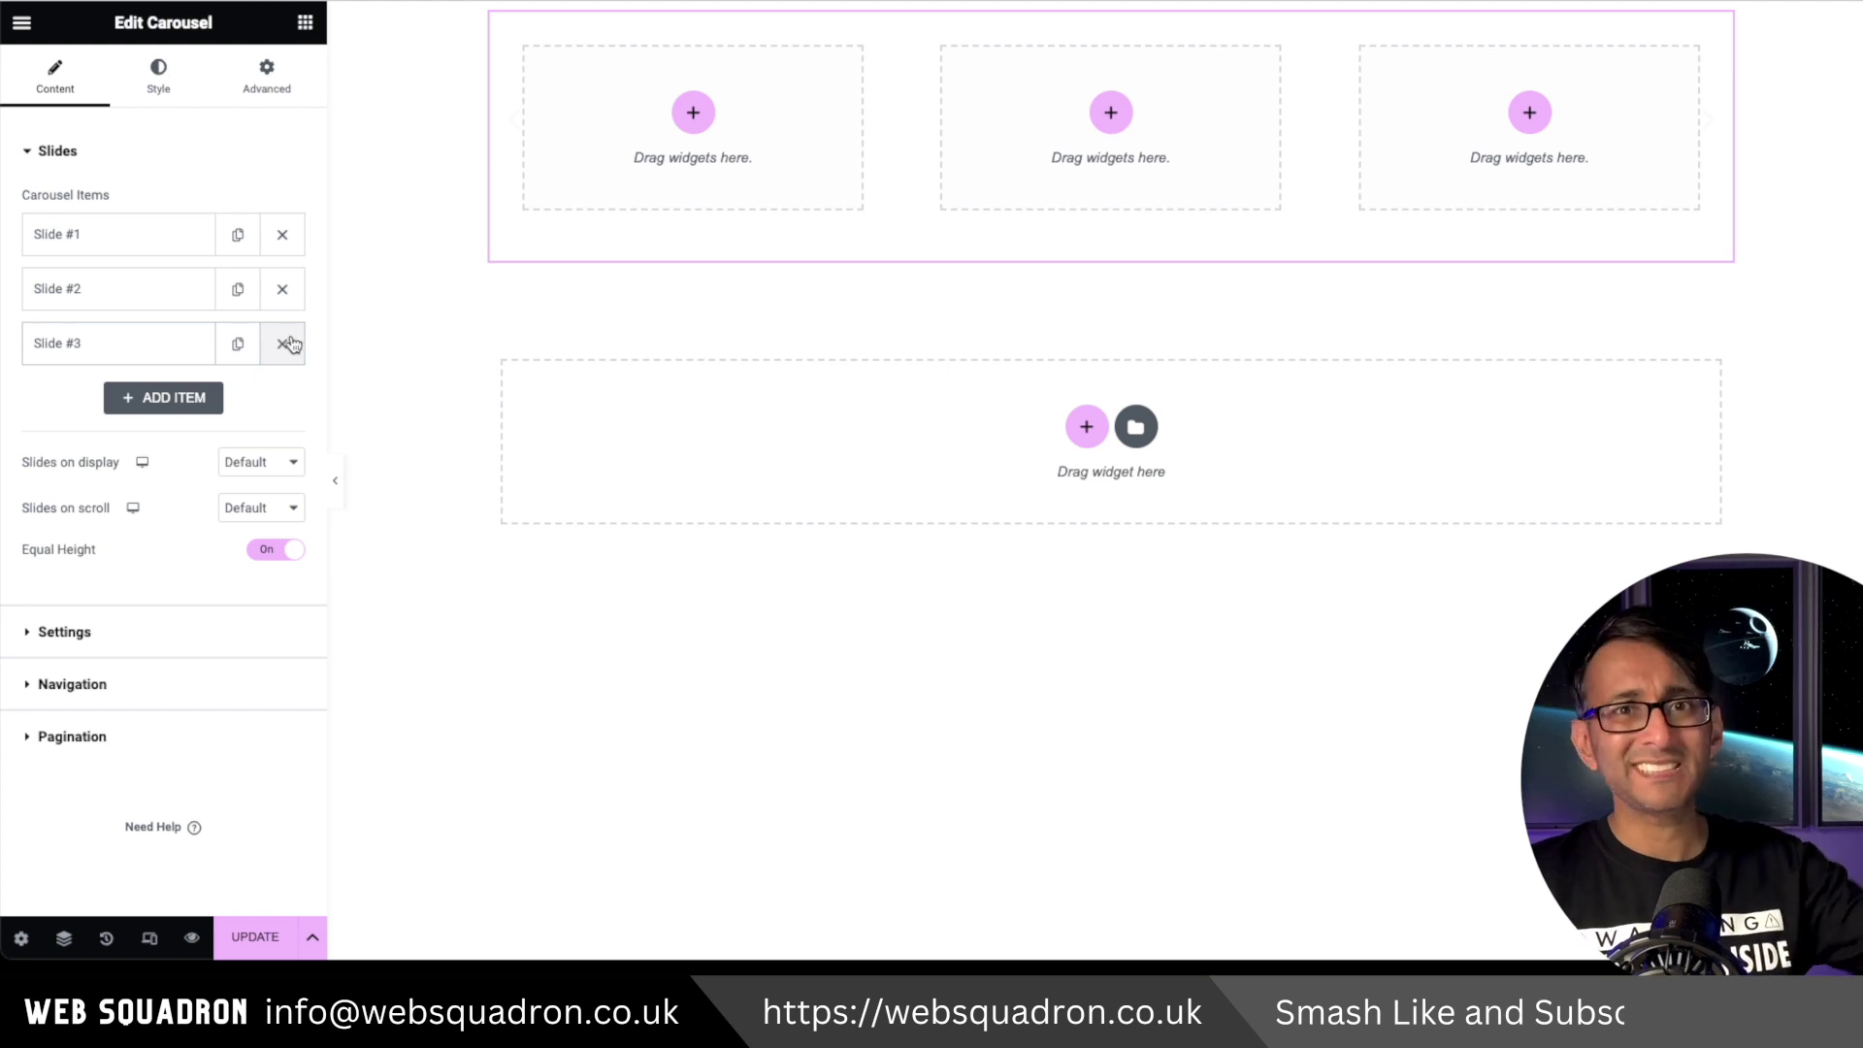
Step: Add an Image, a Heading and a 'Click here' Button into carousel slide #1
left_click(305, 25)
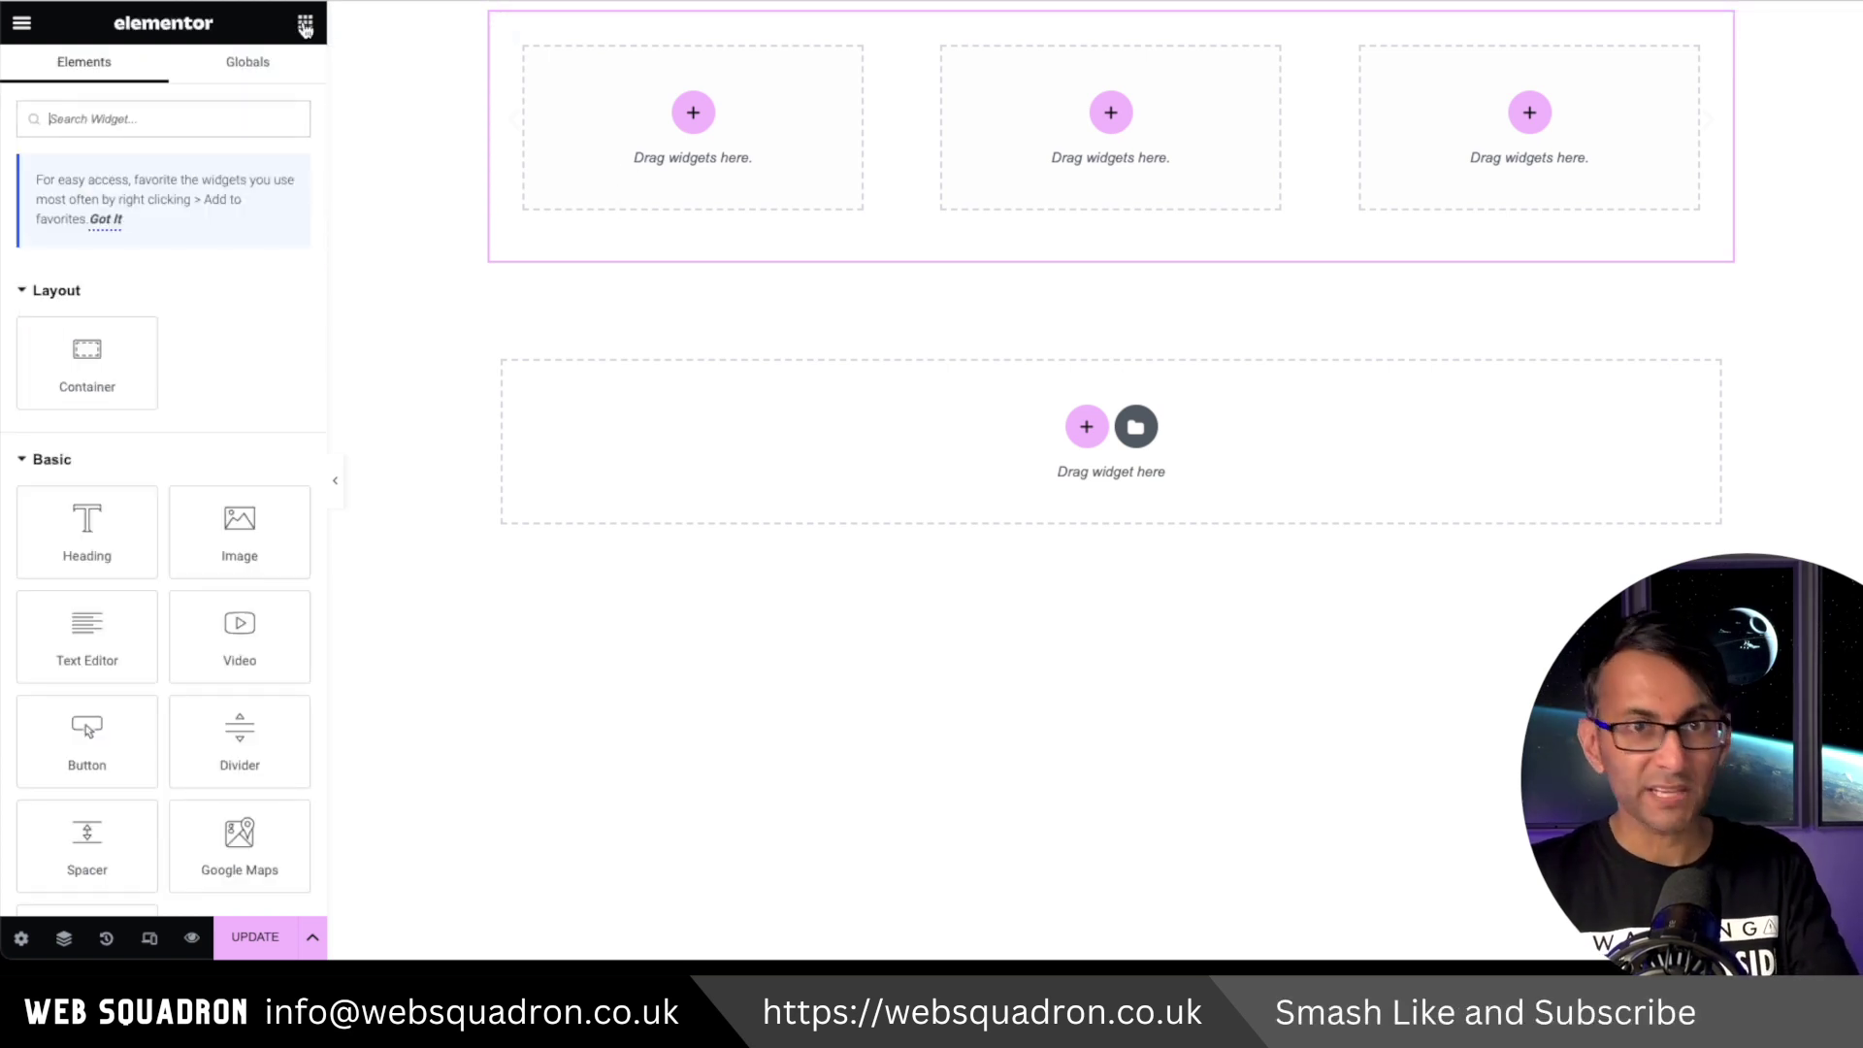
left_click_drag(282, 519, 692, 145)
left_click(305, 23)
left_click_drag(87, 532, 692, 311)
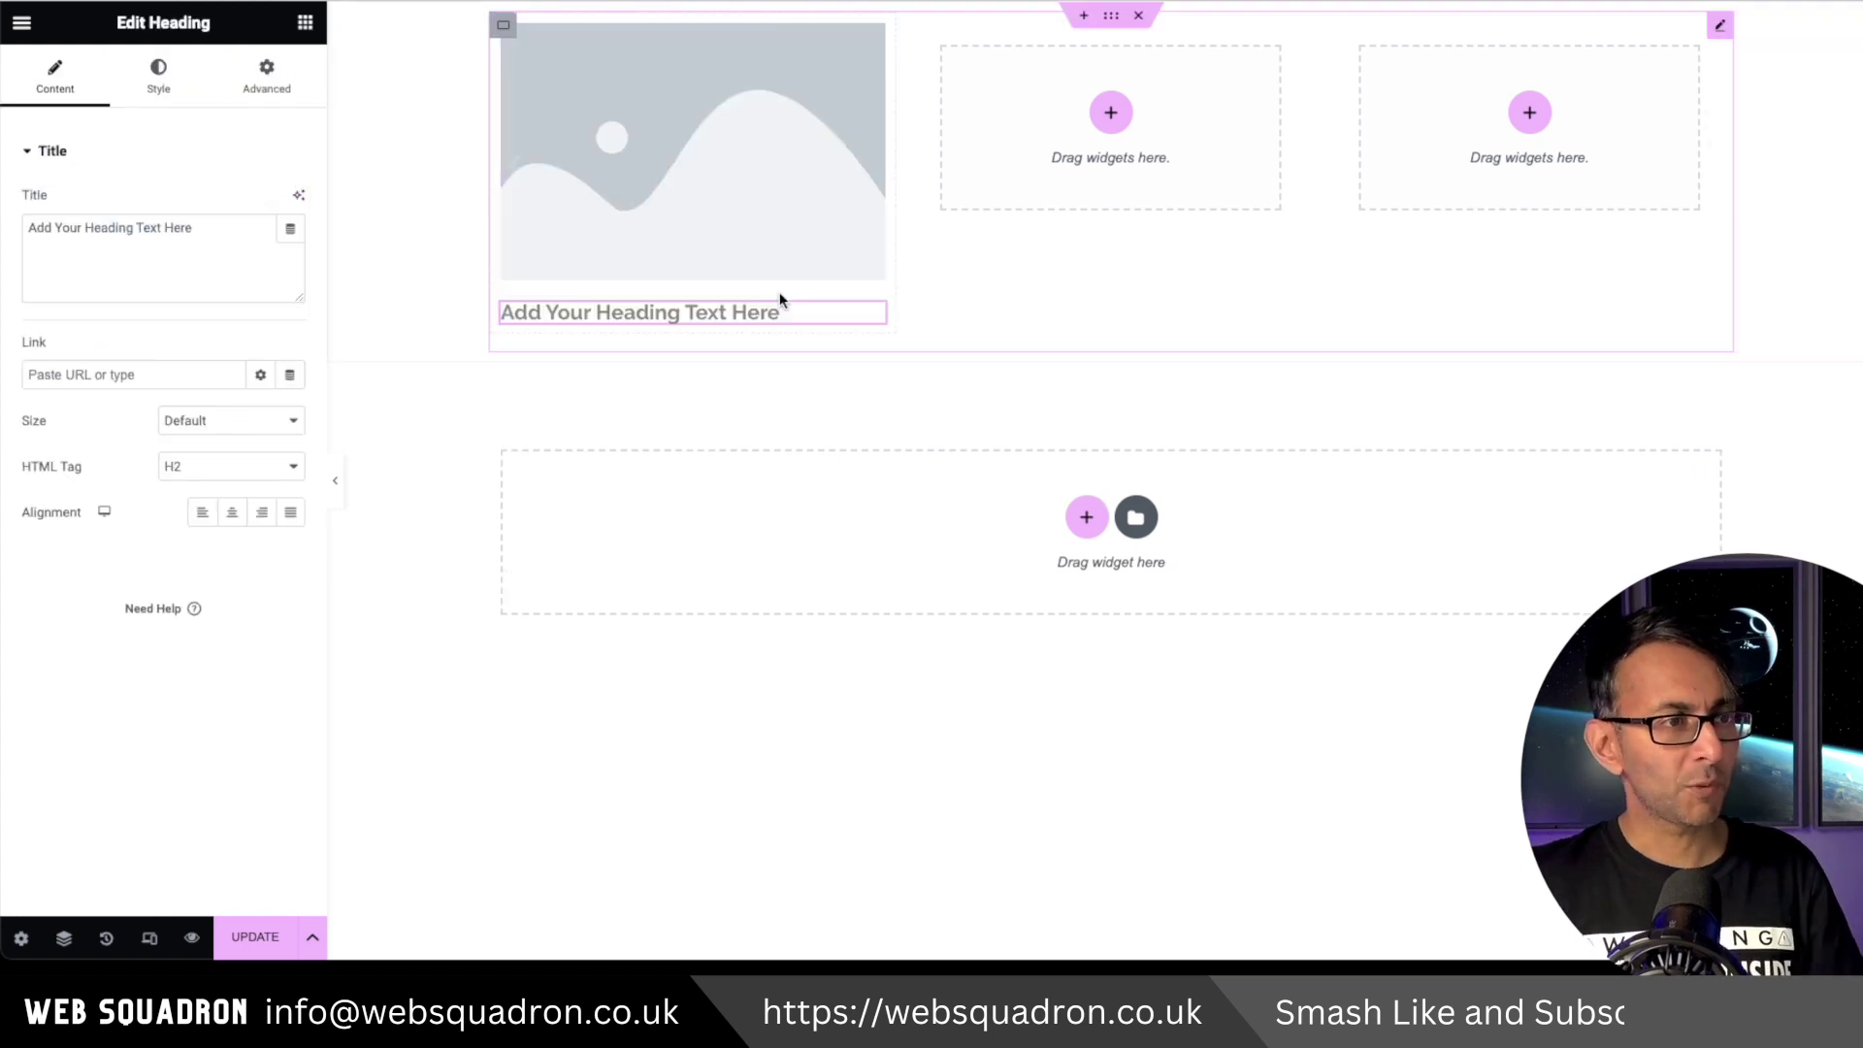
left_click(304, 22)
left_click_drag(86, 740, 669, 283)
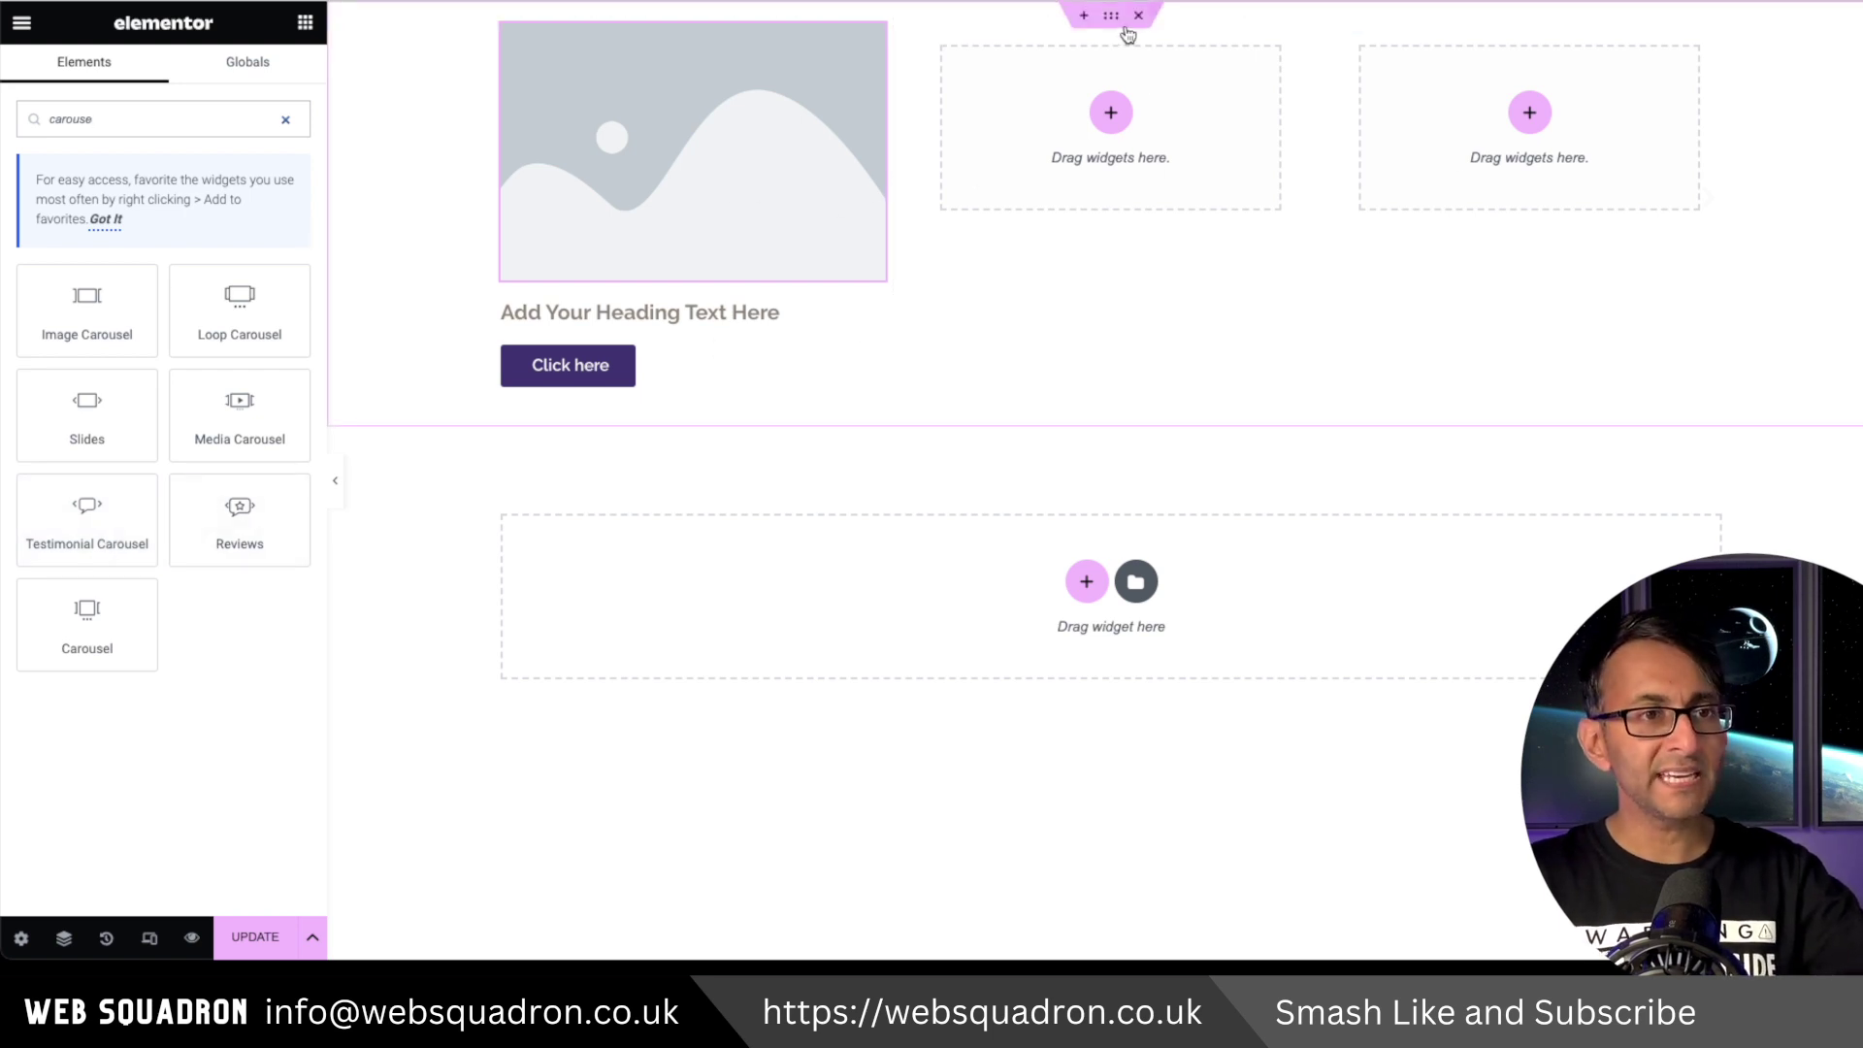
Step: Review the carousel's Slides on display (kept Default), Settings, Navigation, Pagination and Slides sections
left_click(1706, 37)
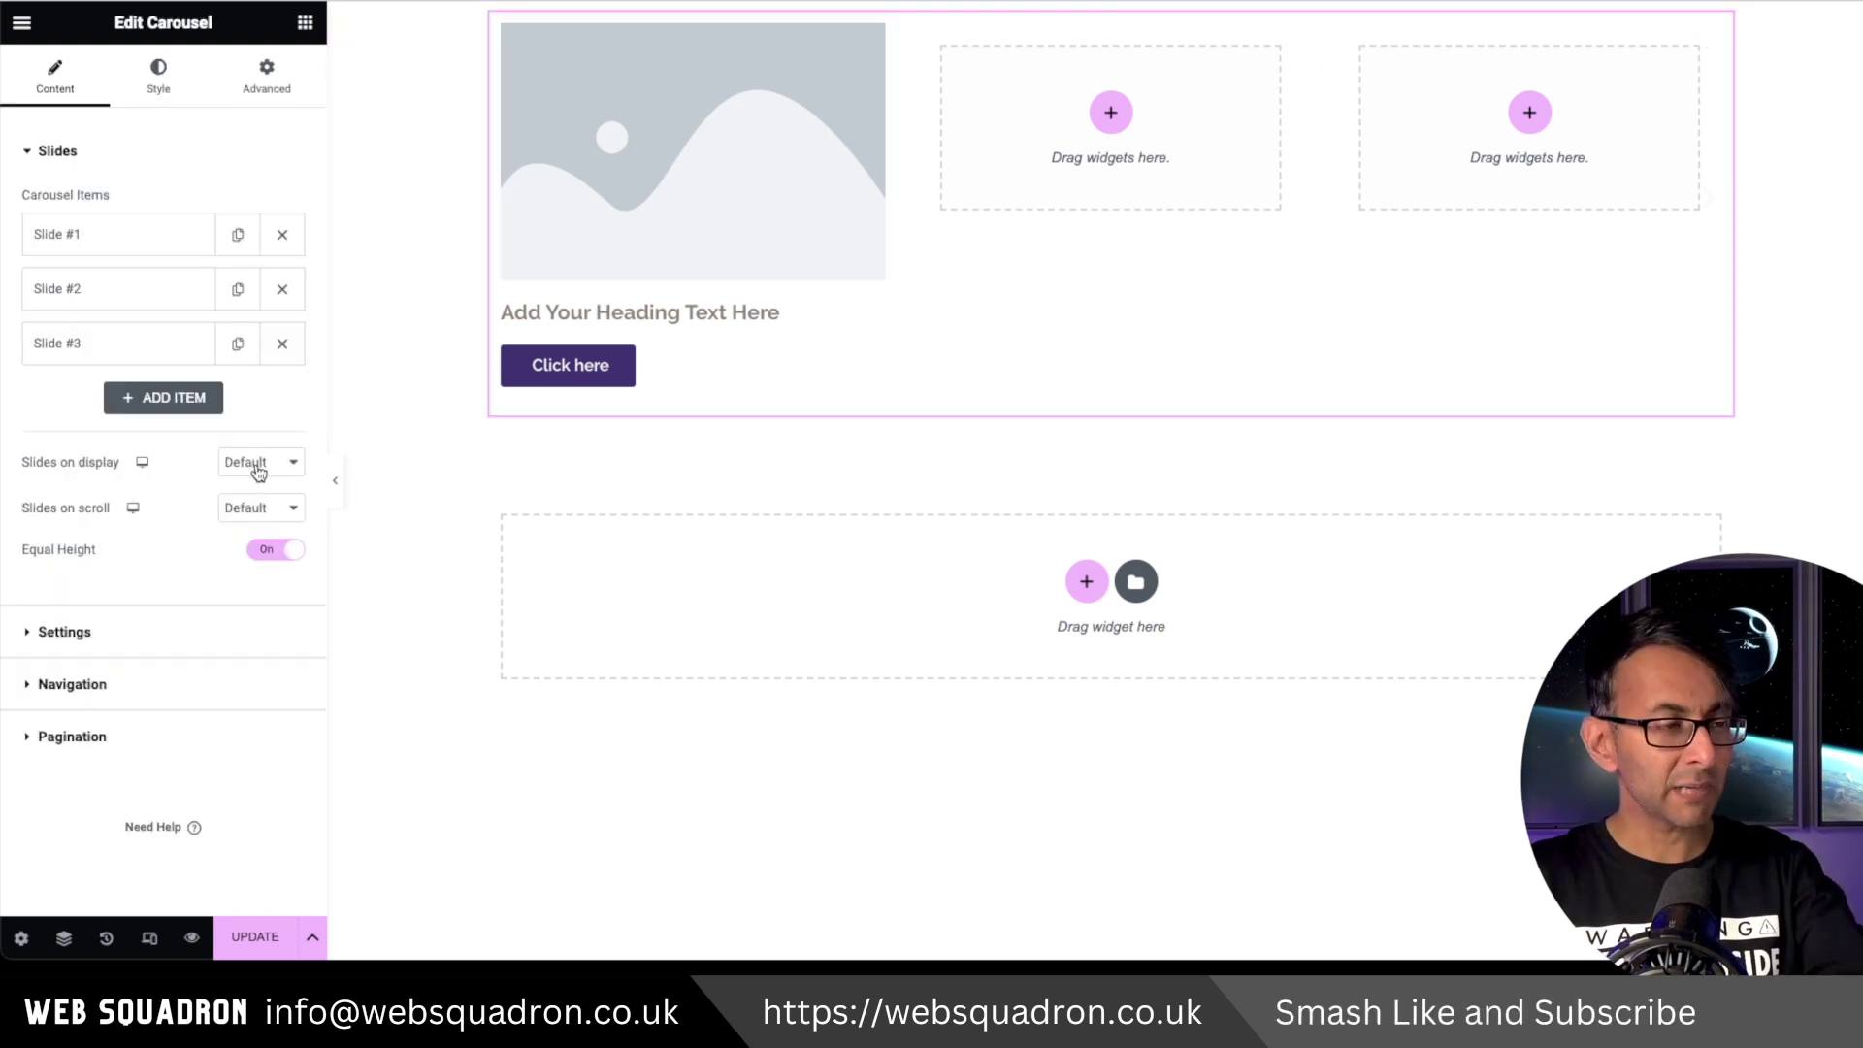
left_click(257, 464)
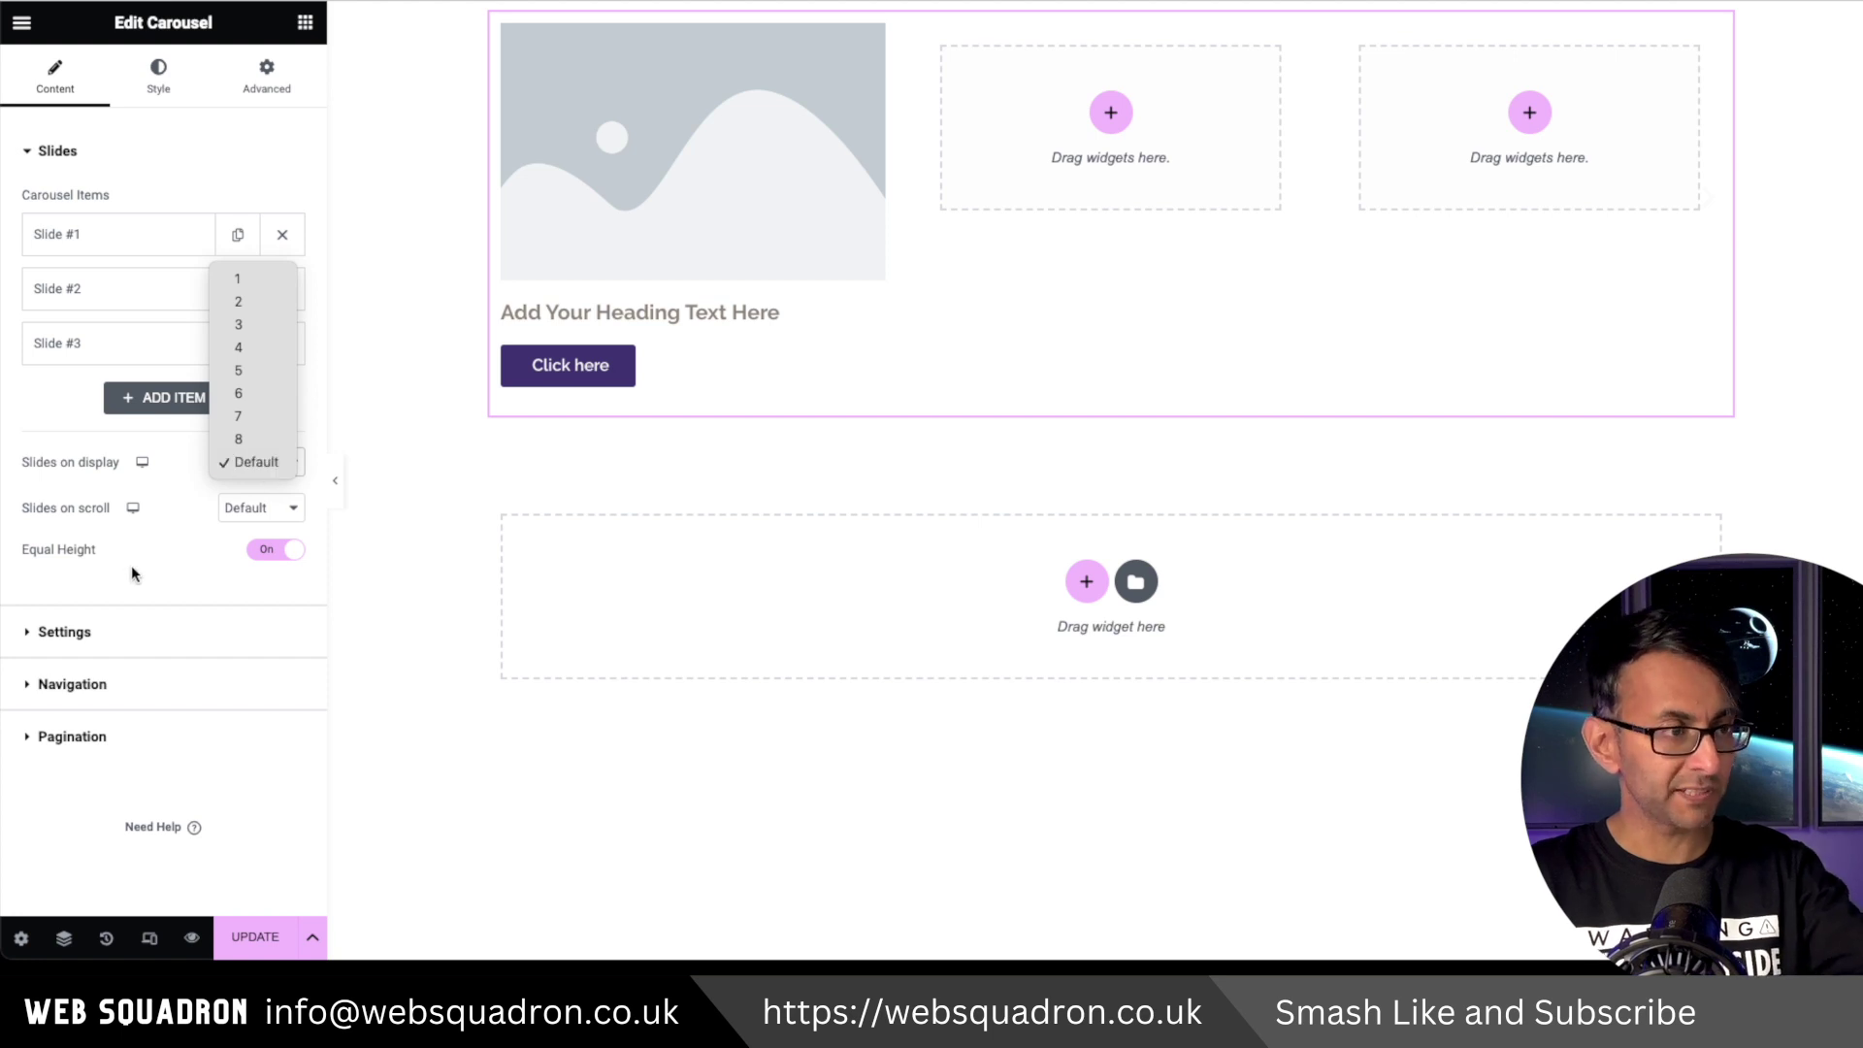
left_click(245, 519)
left_click(204, 638)
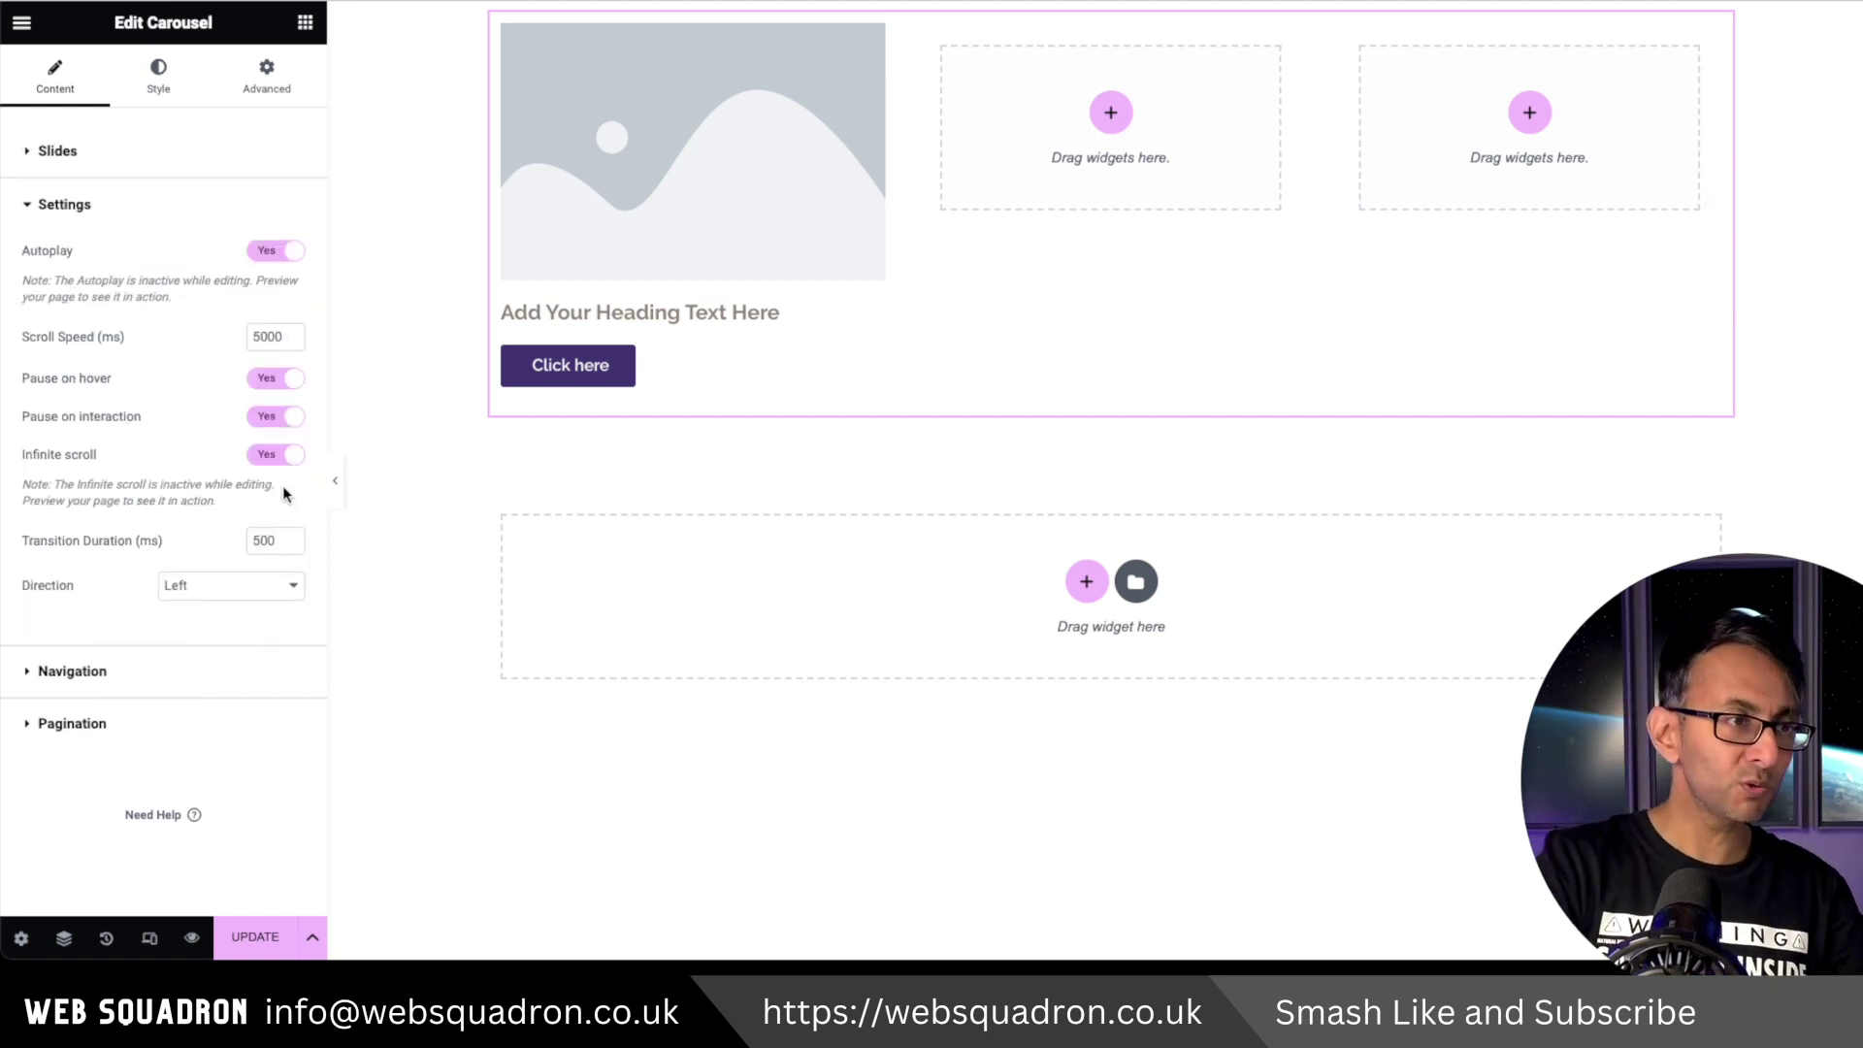
left_click(174, 684)
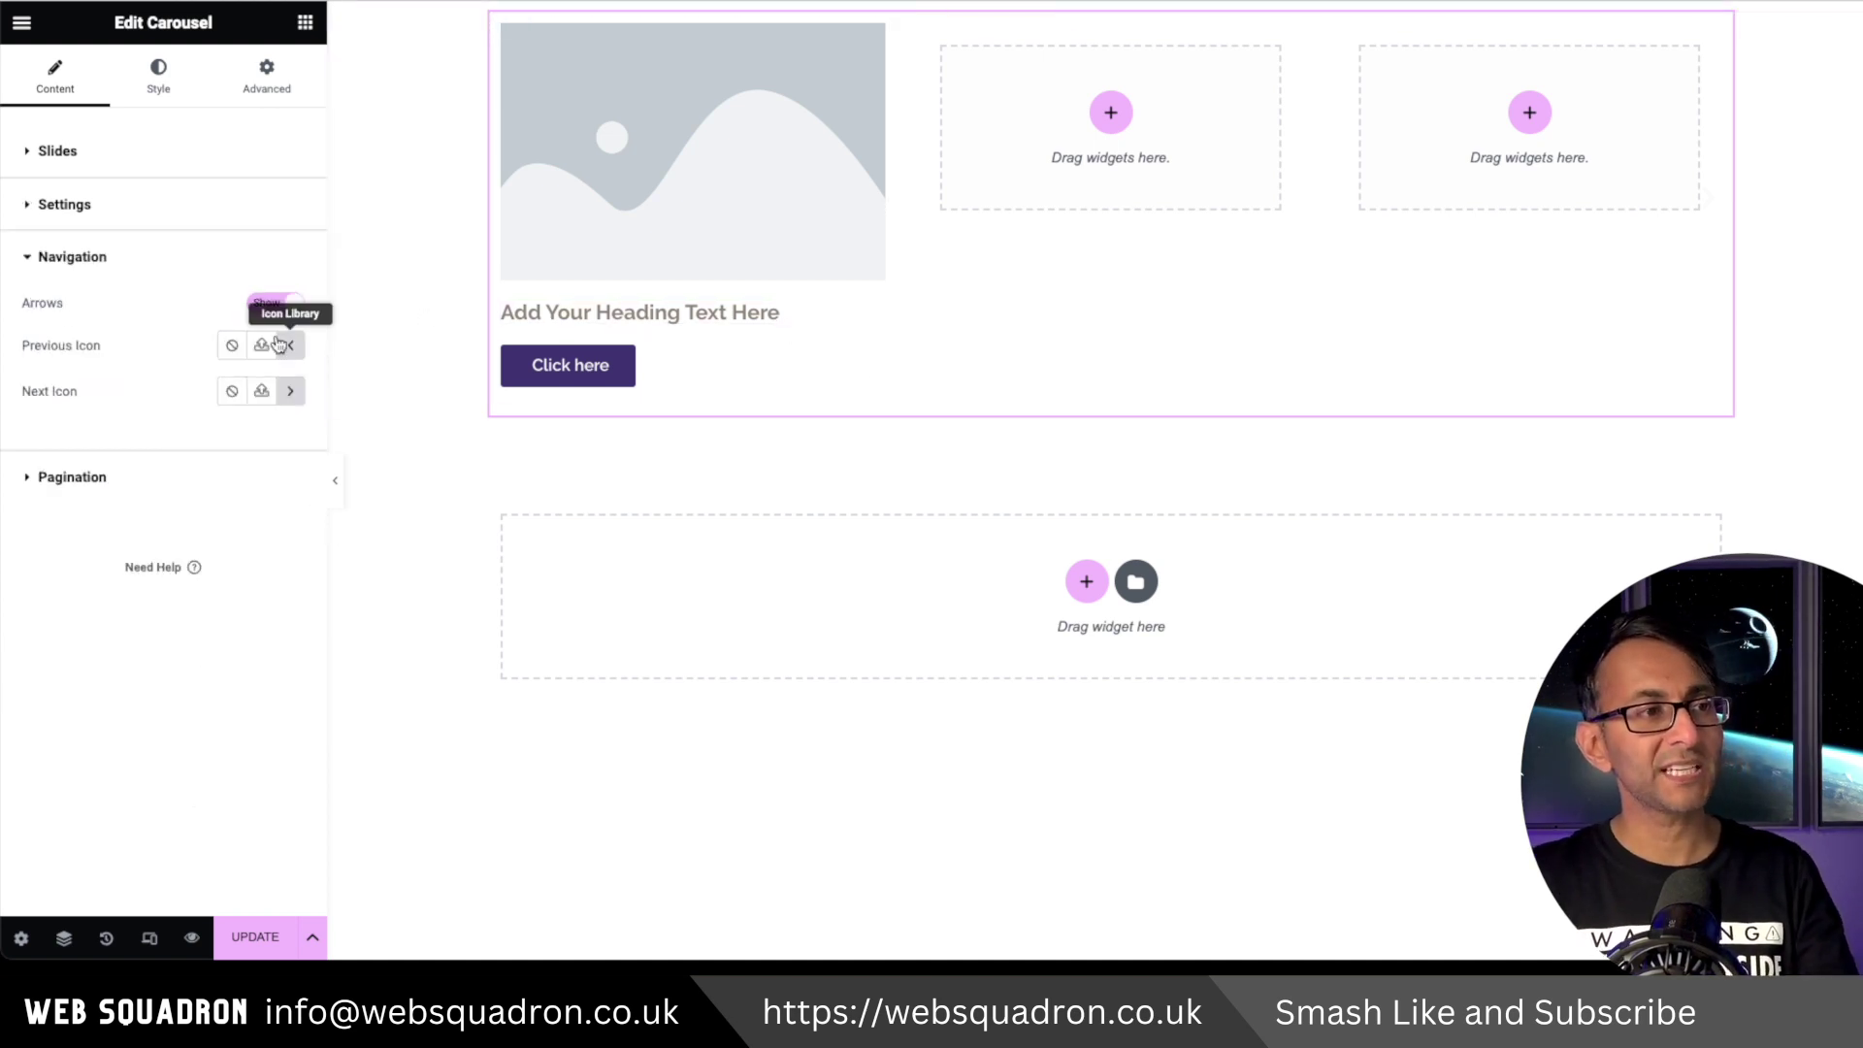
left_click(150, 475)
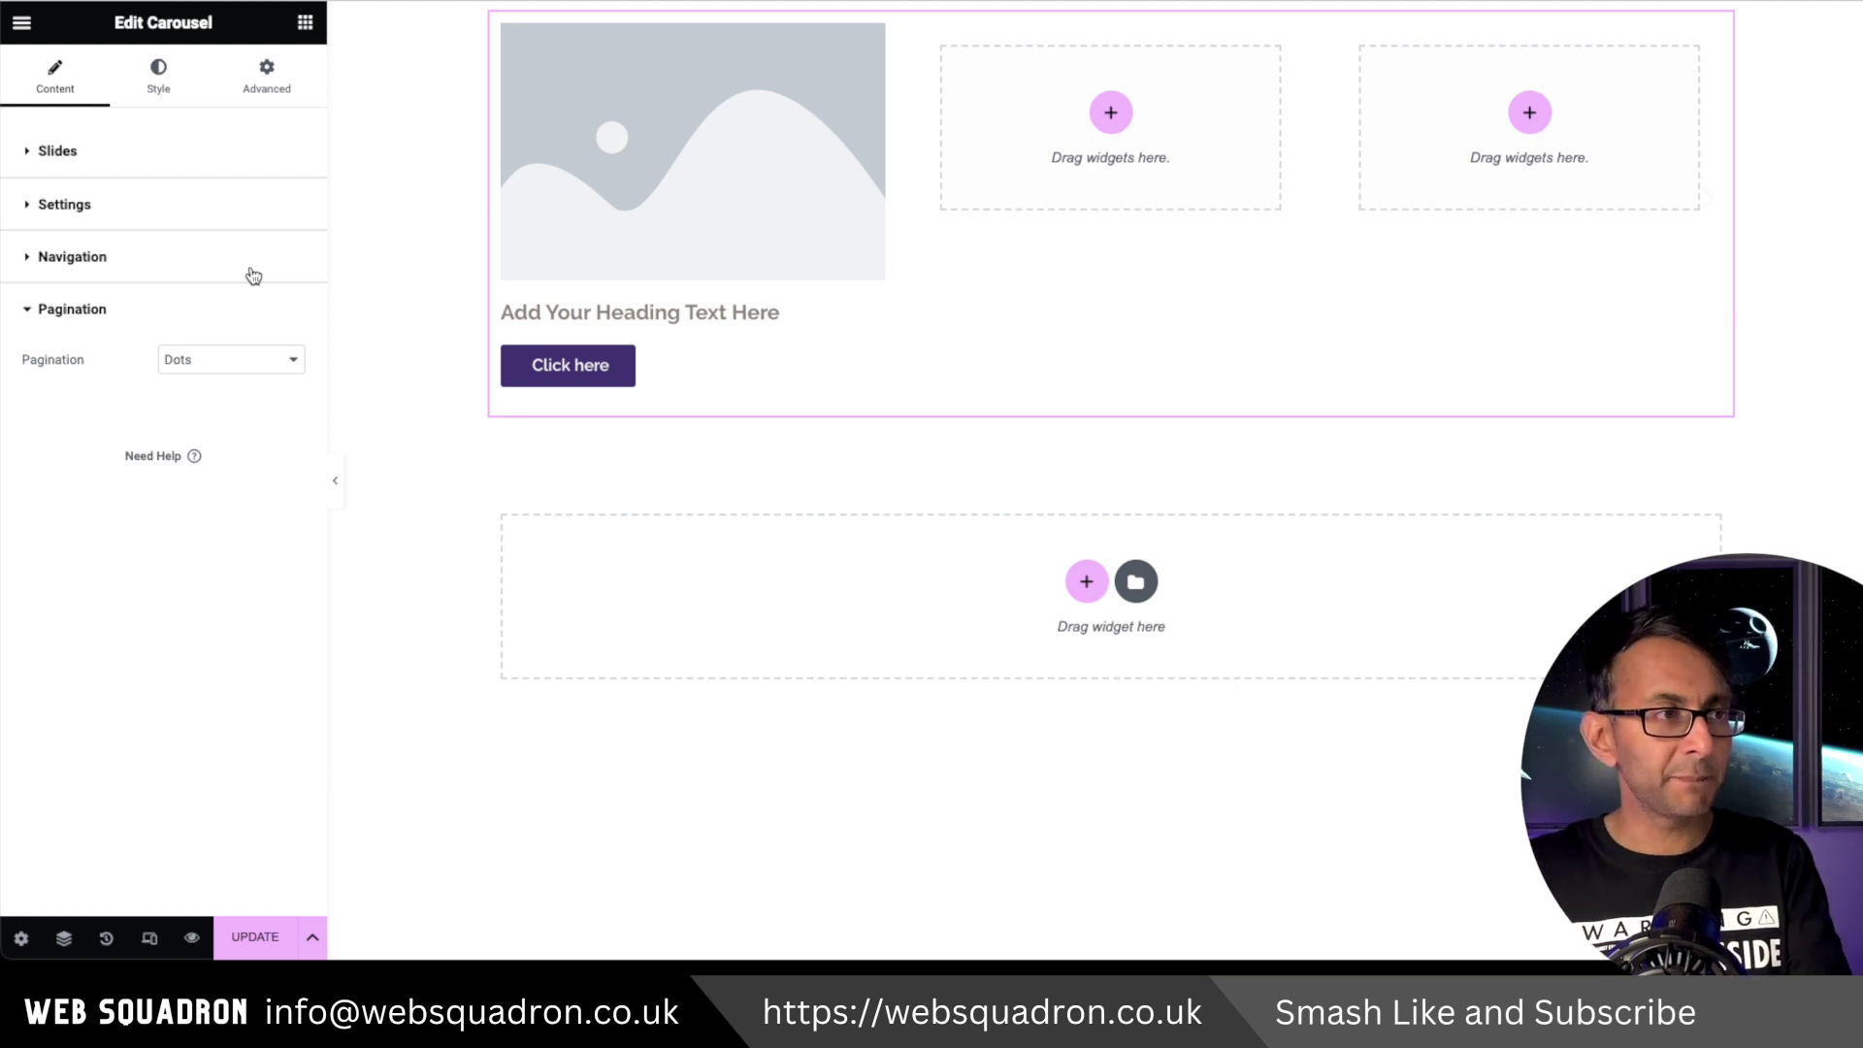
left_click(150, 159)
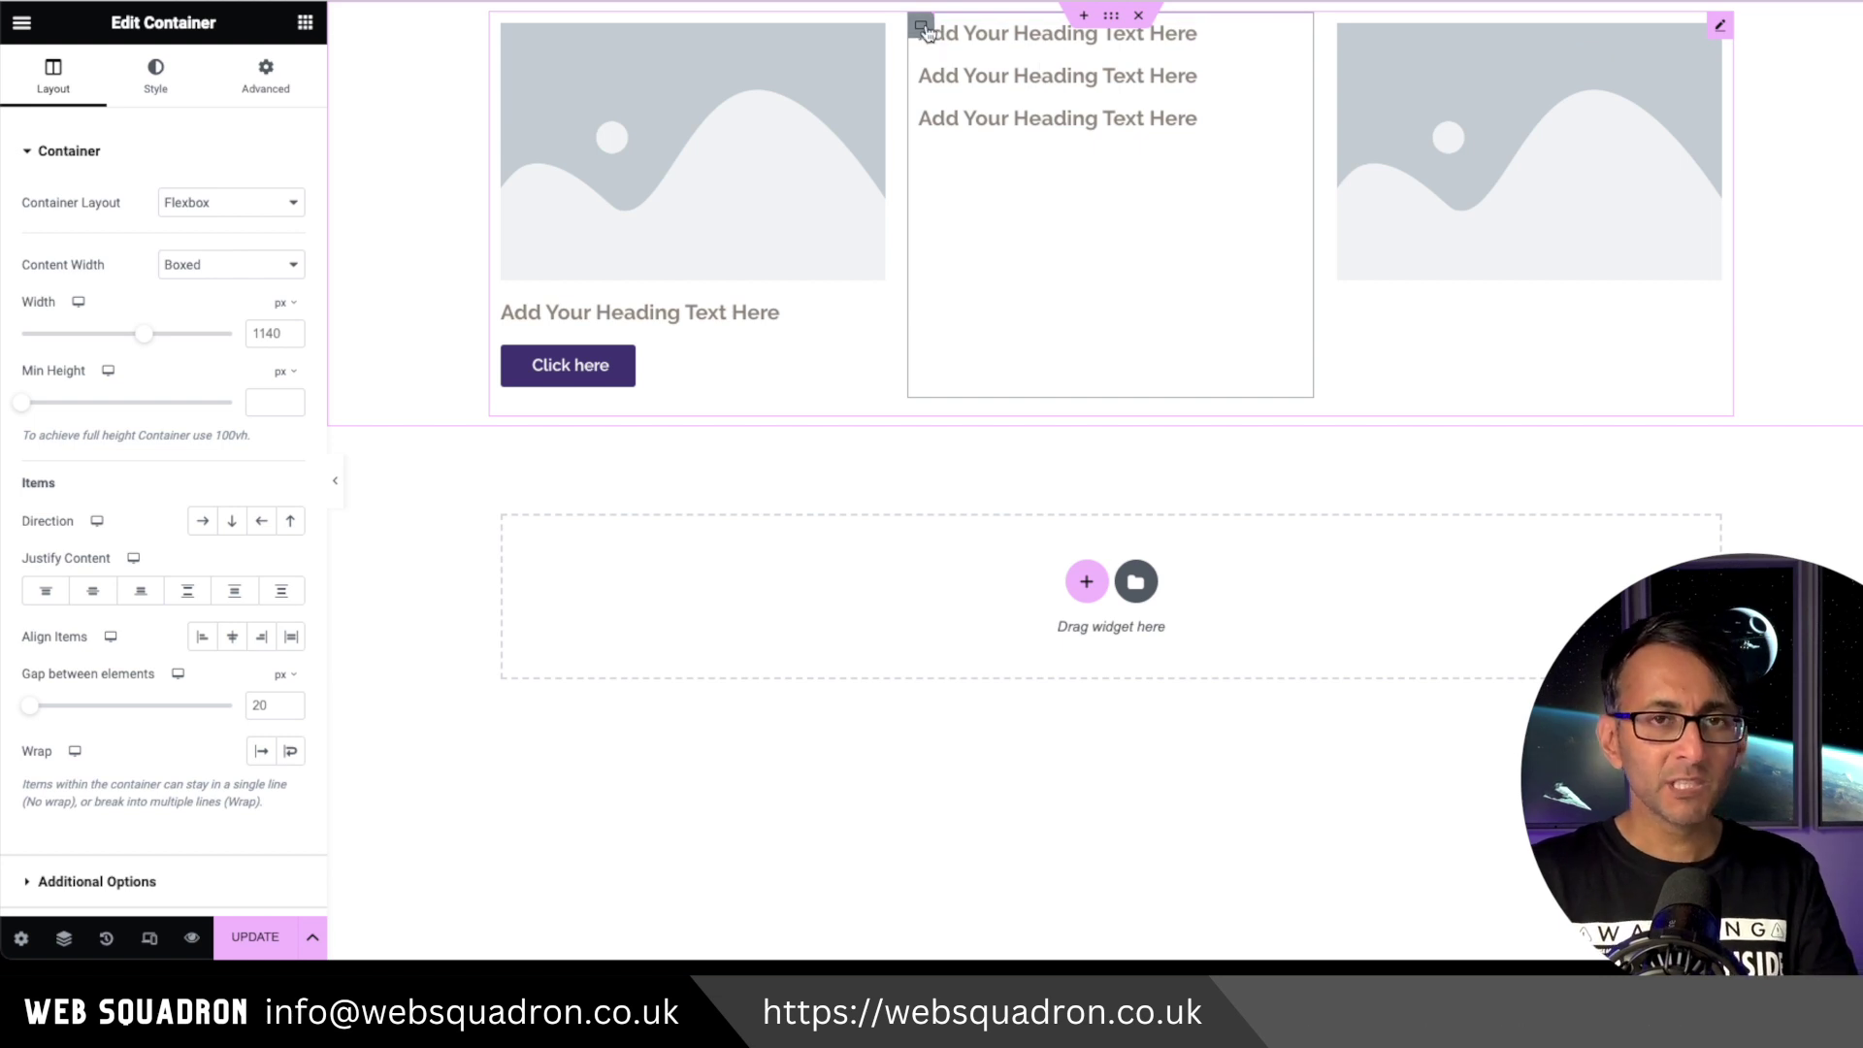
Step: Center slide 2's headings, and give slide 1's container Row direction with Wrap on
left_click(93, 592)
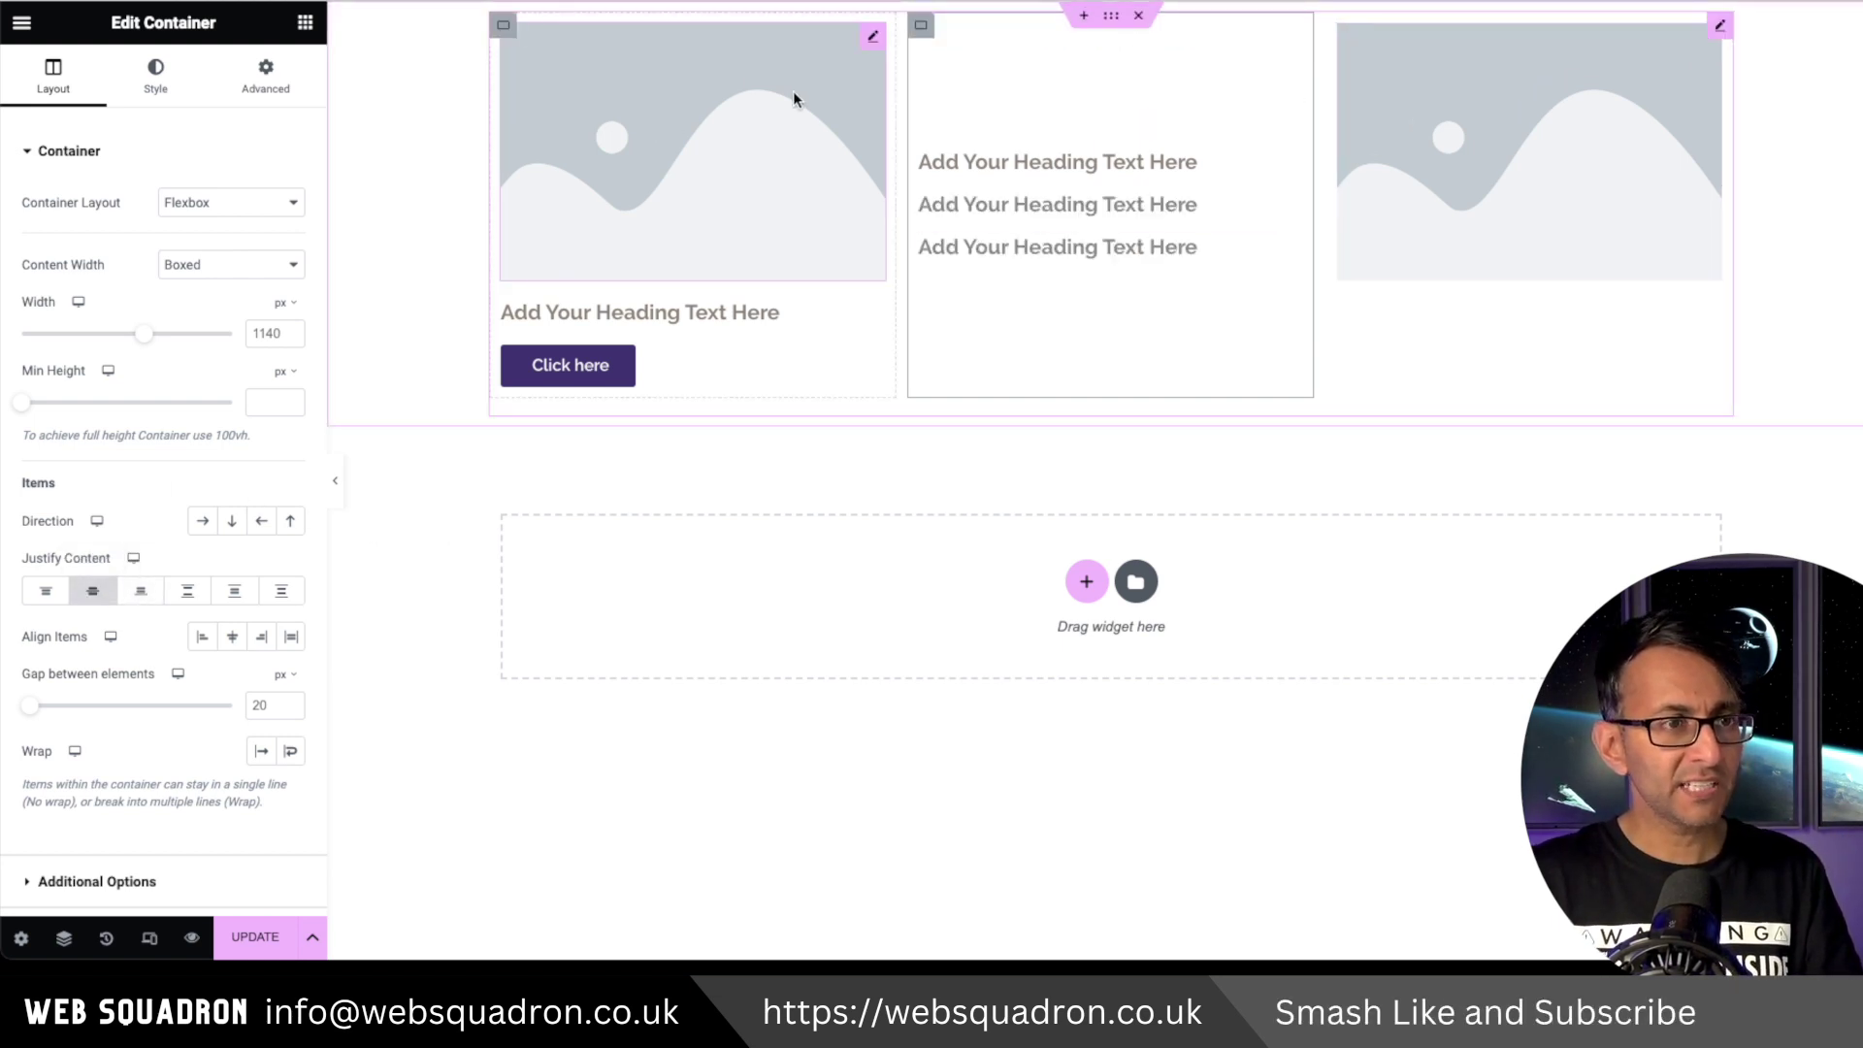
left_click(870, 40)
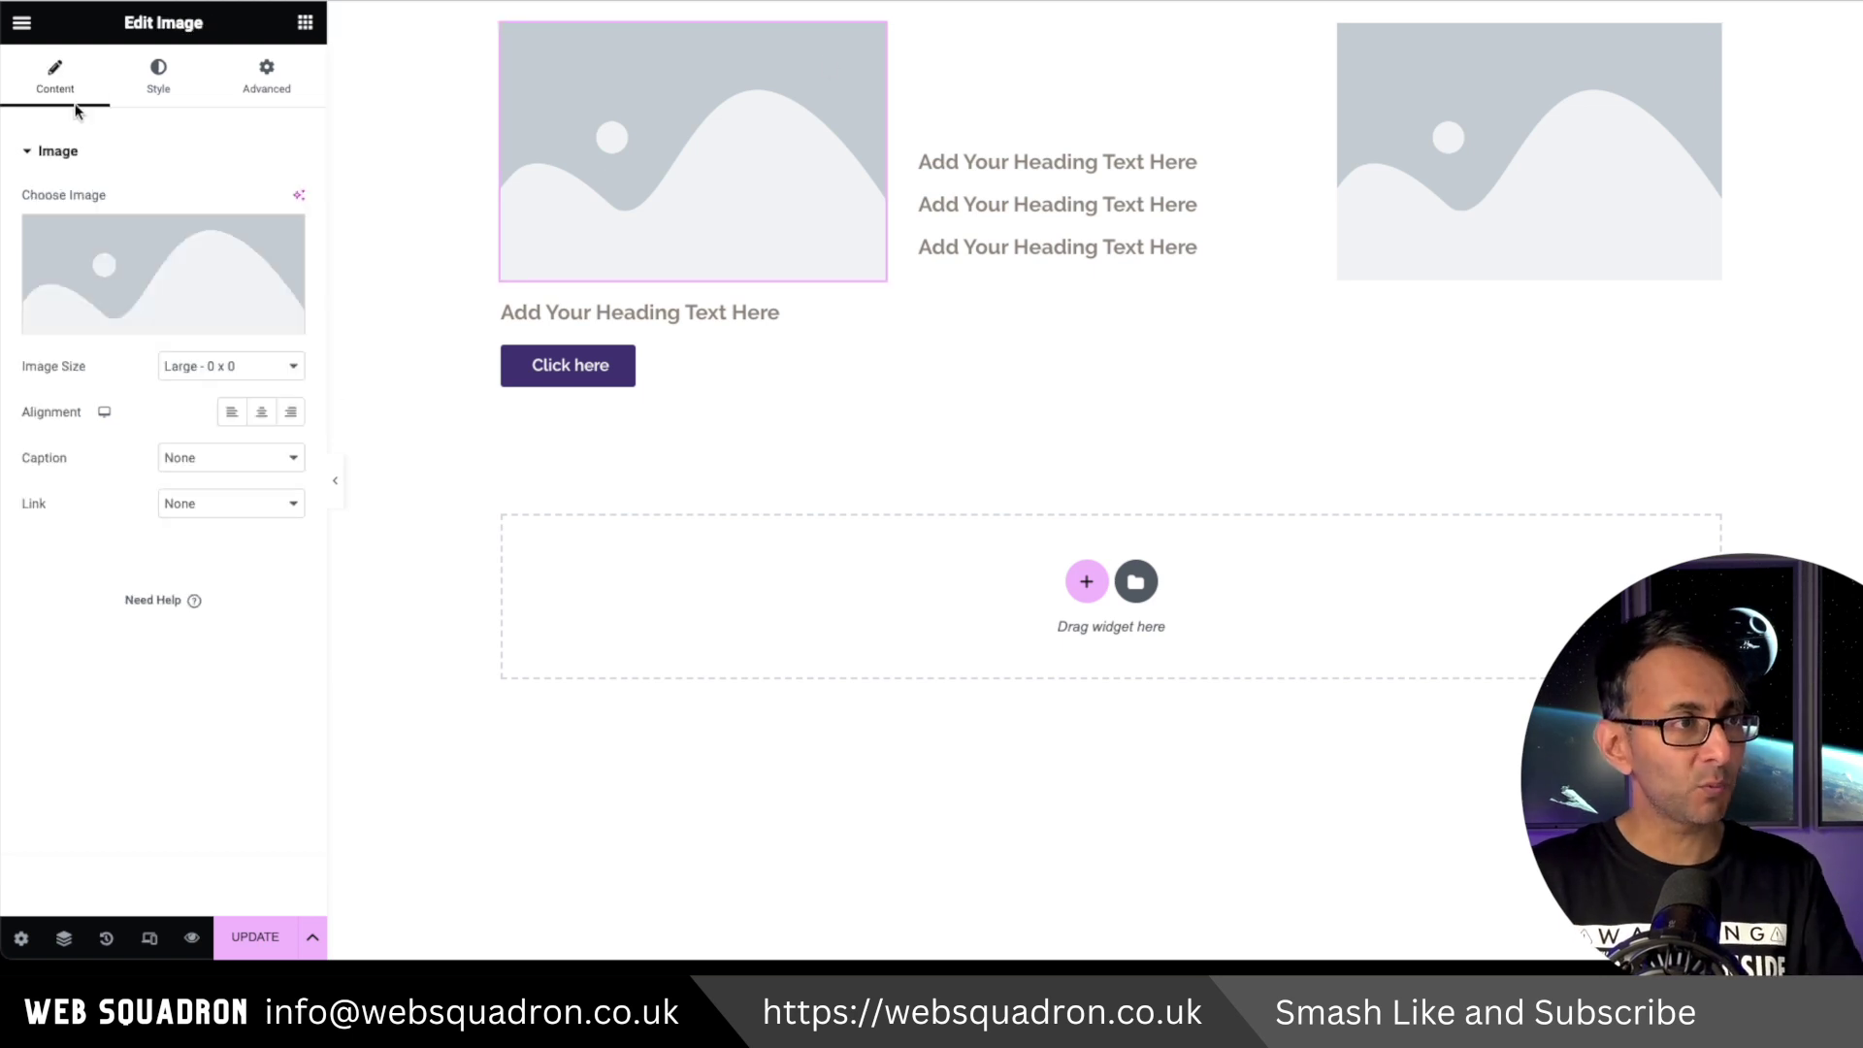
left_click(502, 22)
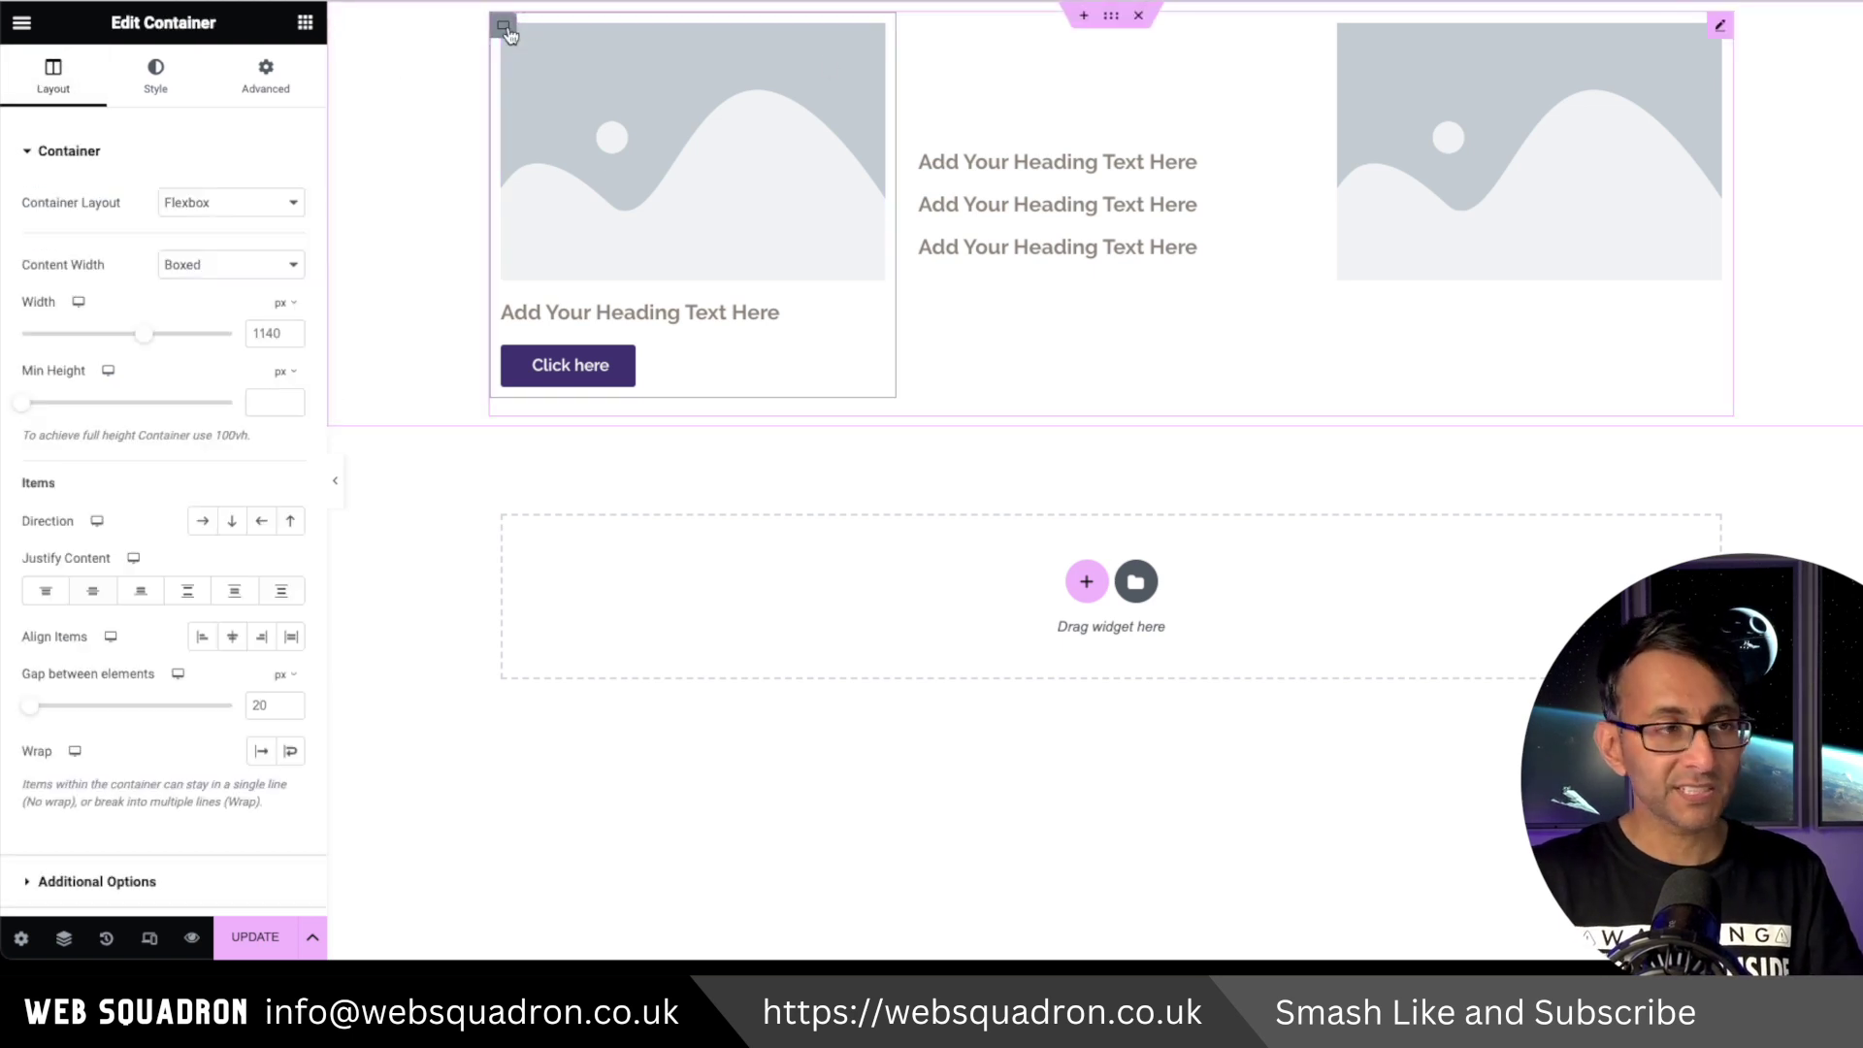
left_click(202, 525)
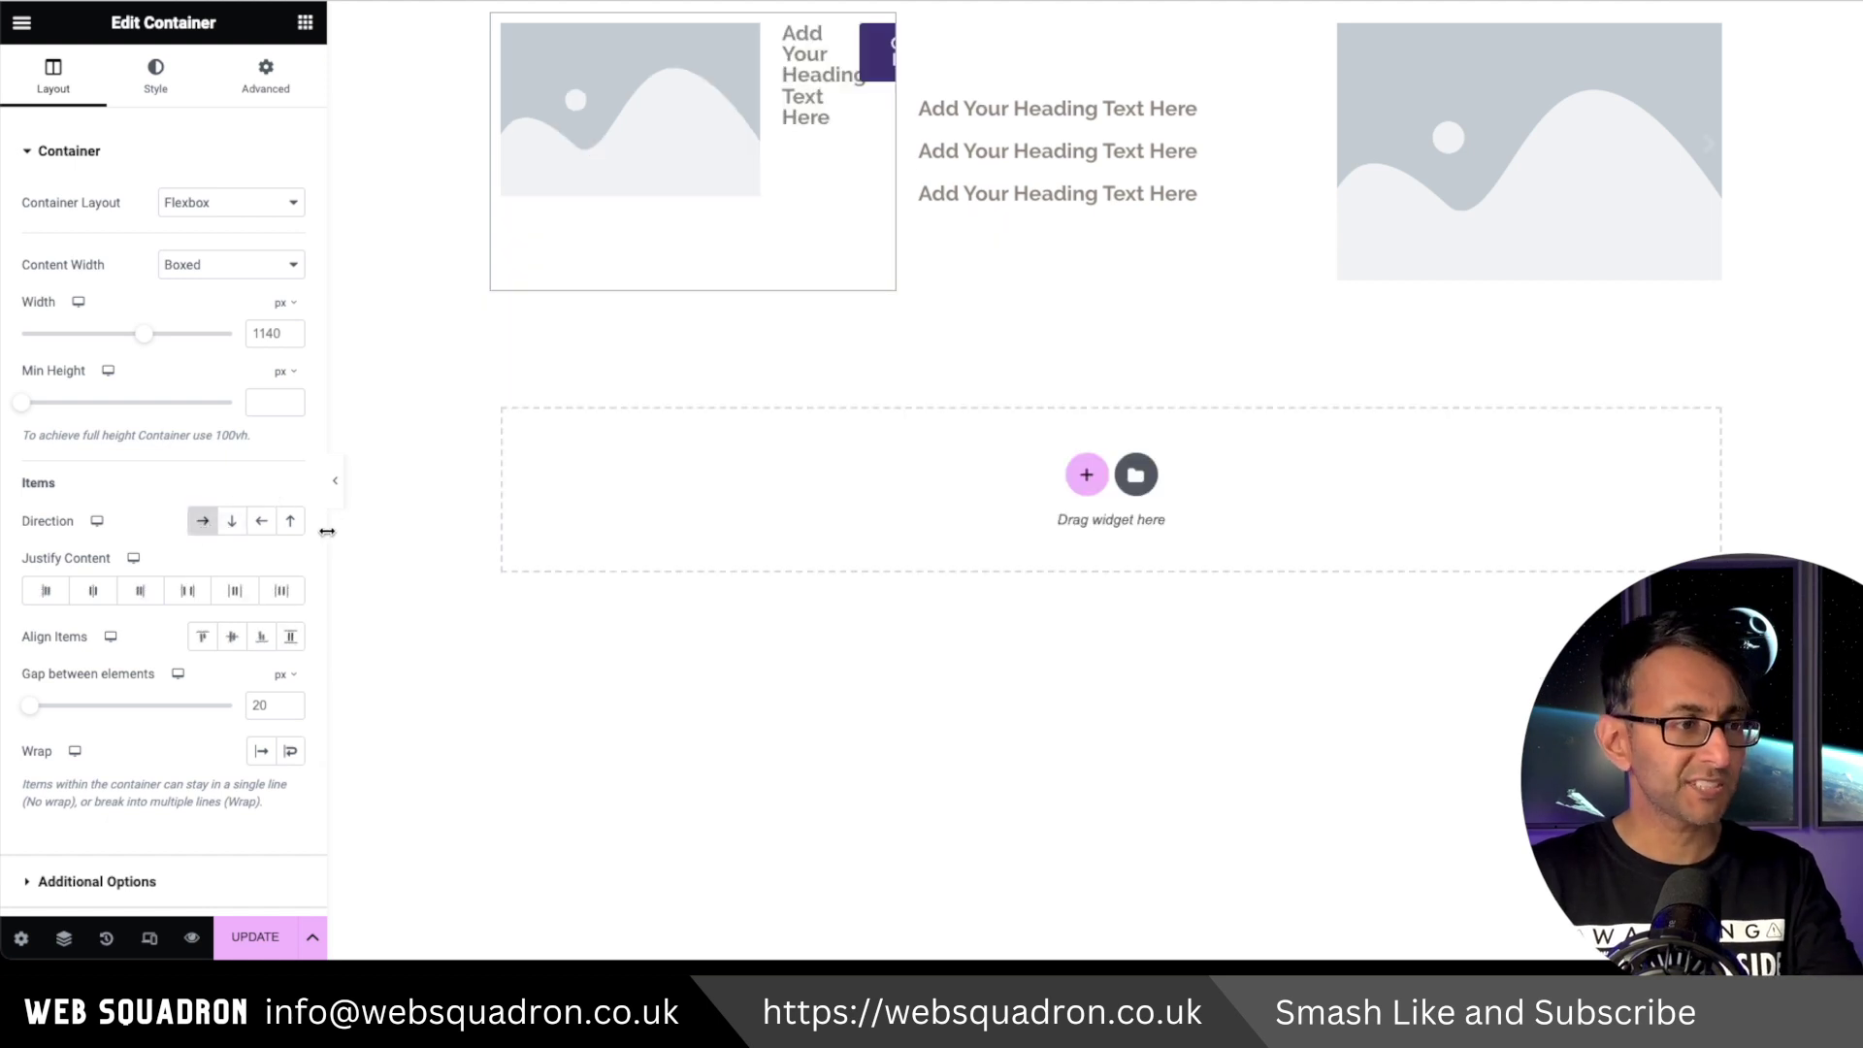
scroll(185, 708, "down", 1)
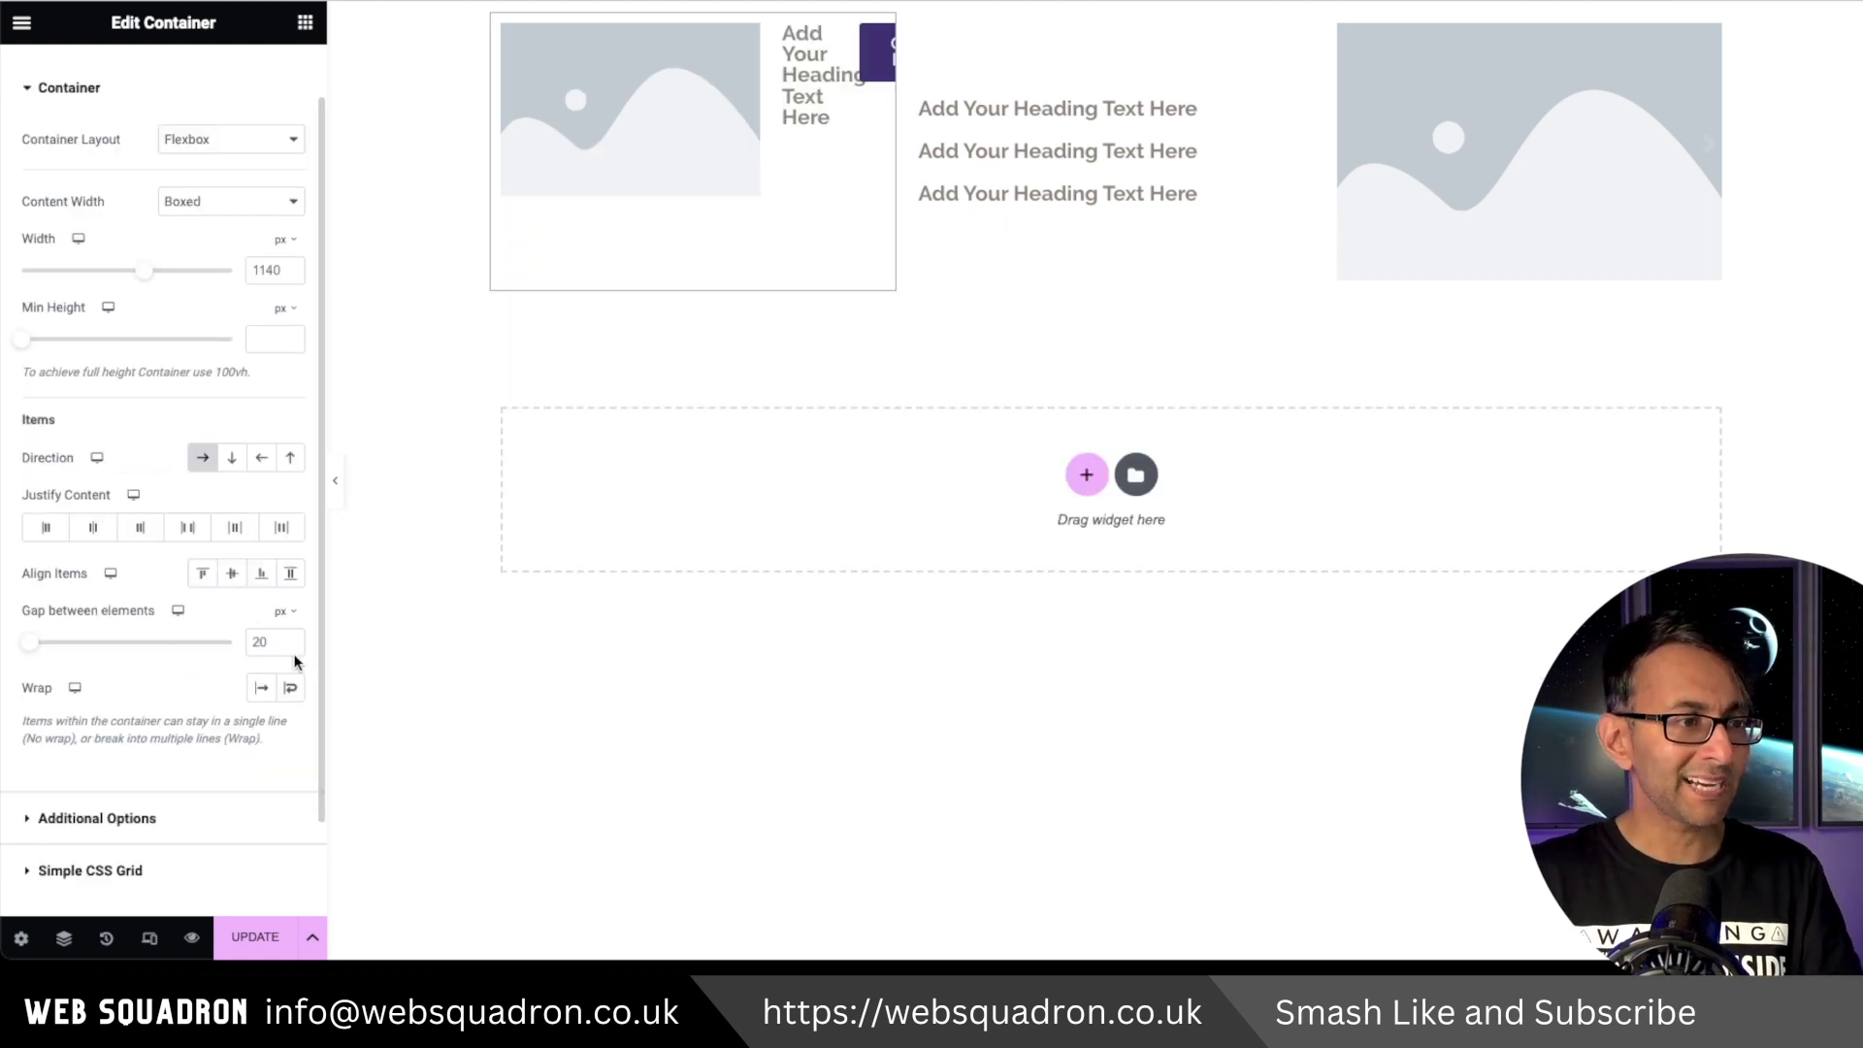
left_click(289, 689)
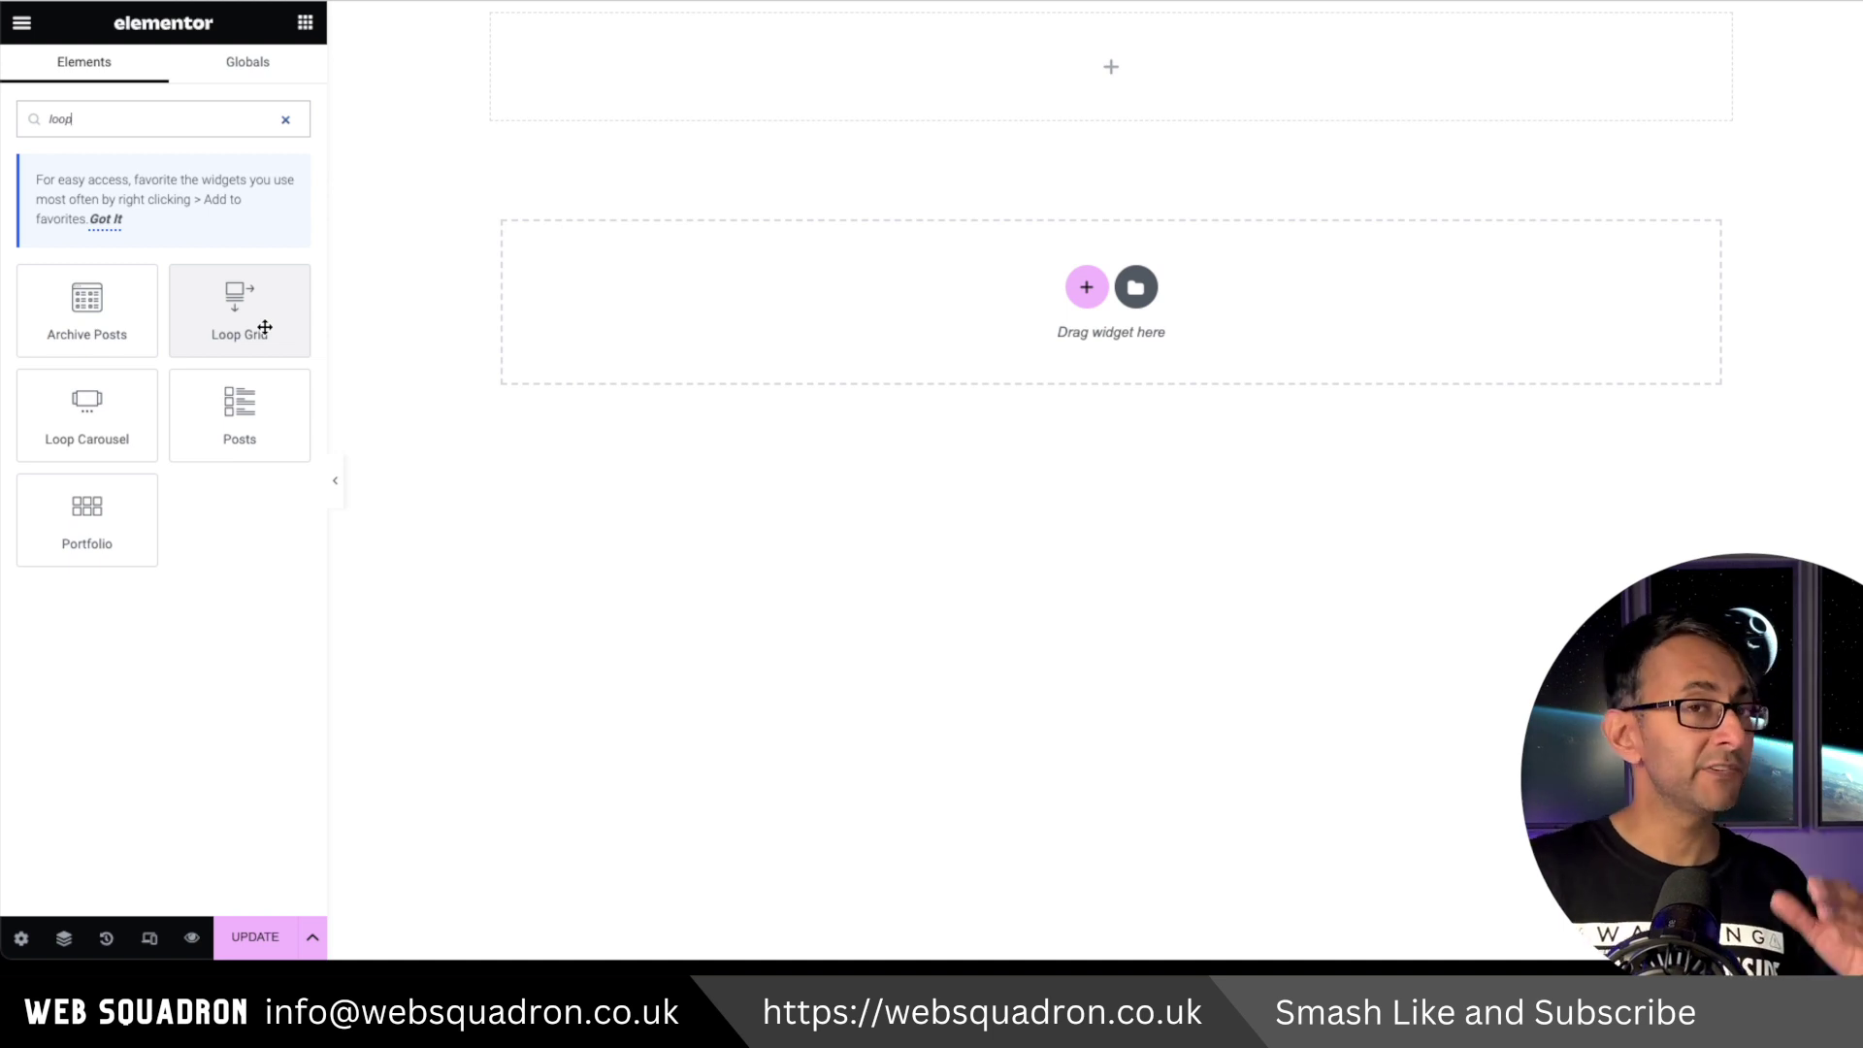
Step: Add a Loop Grid using template #714, enable alternate templates, and start a new alternate template
left_click_drag(264, 327, 669, 322)
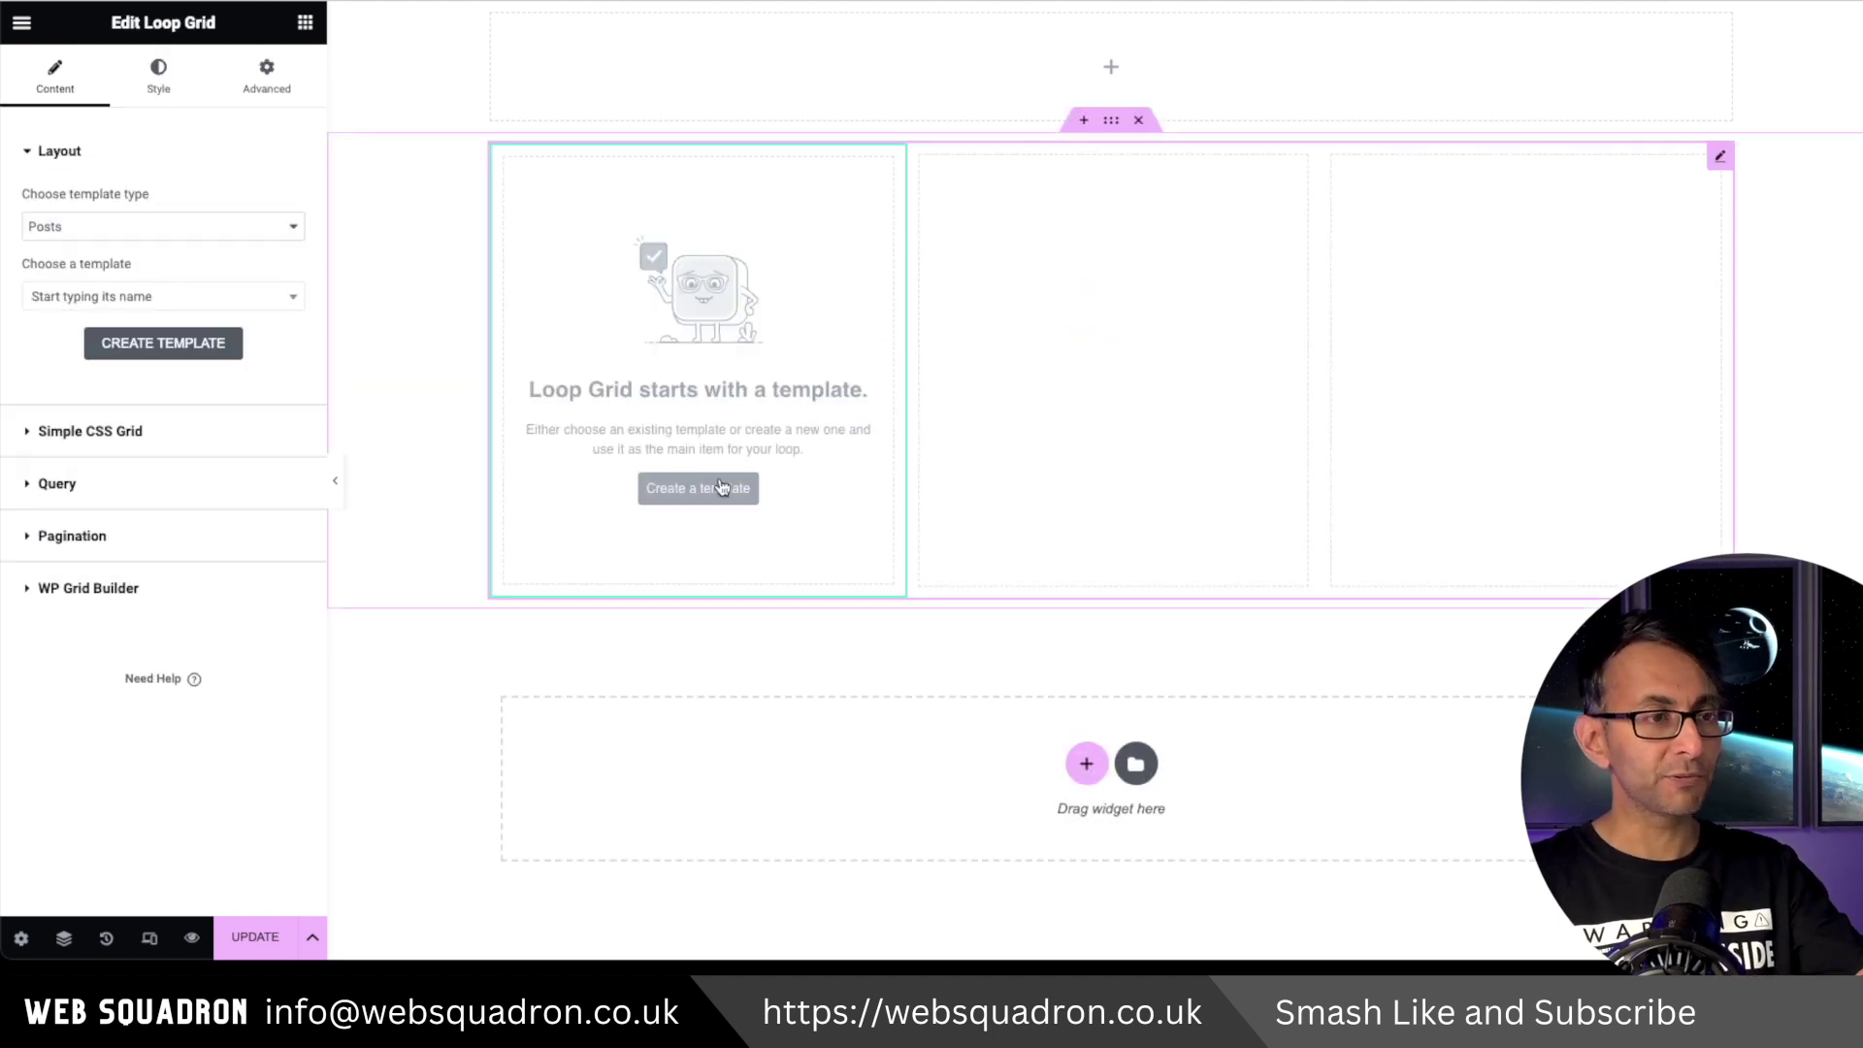
left_click(226, 301)
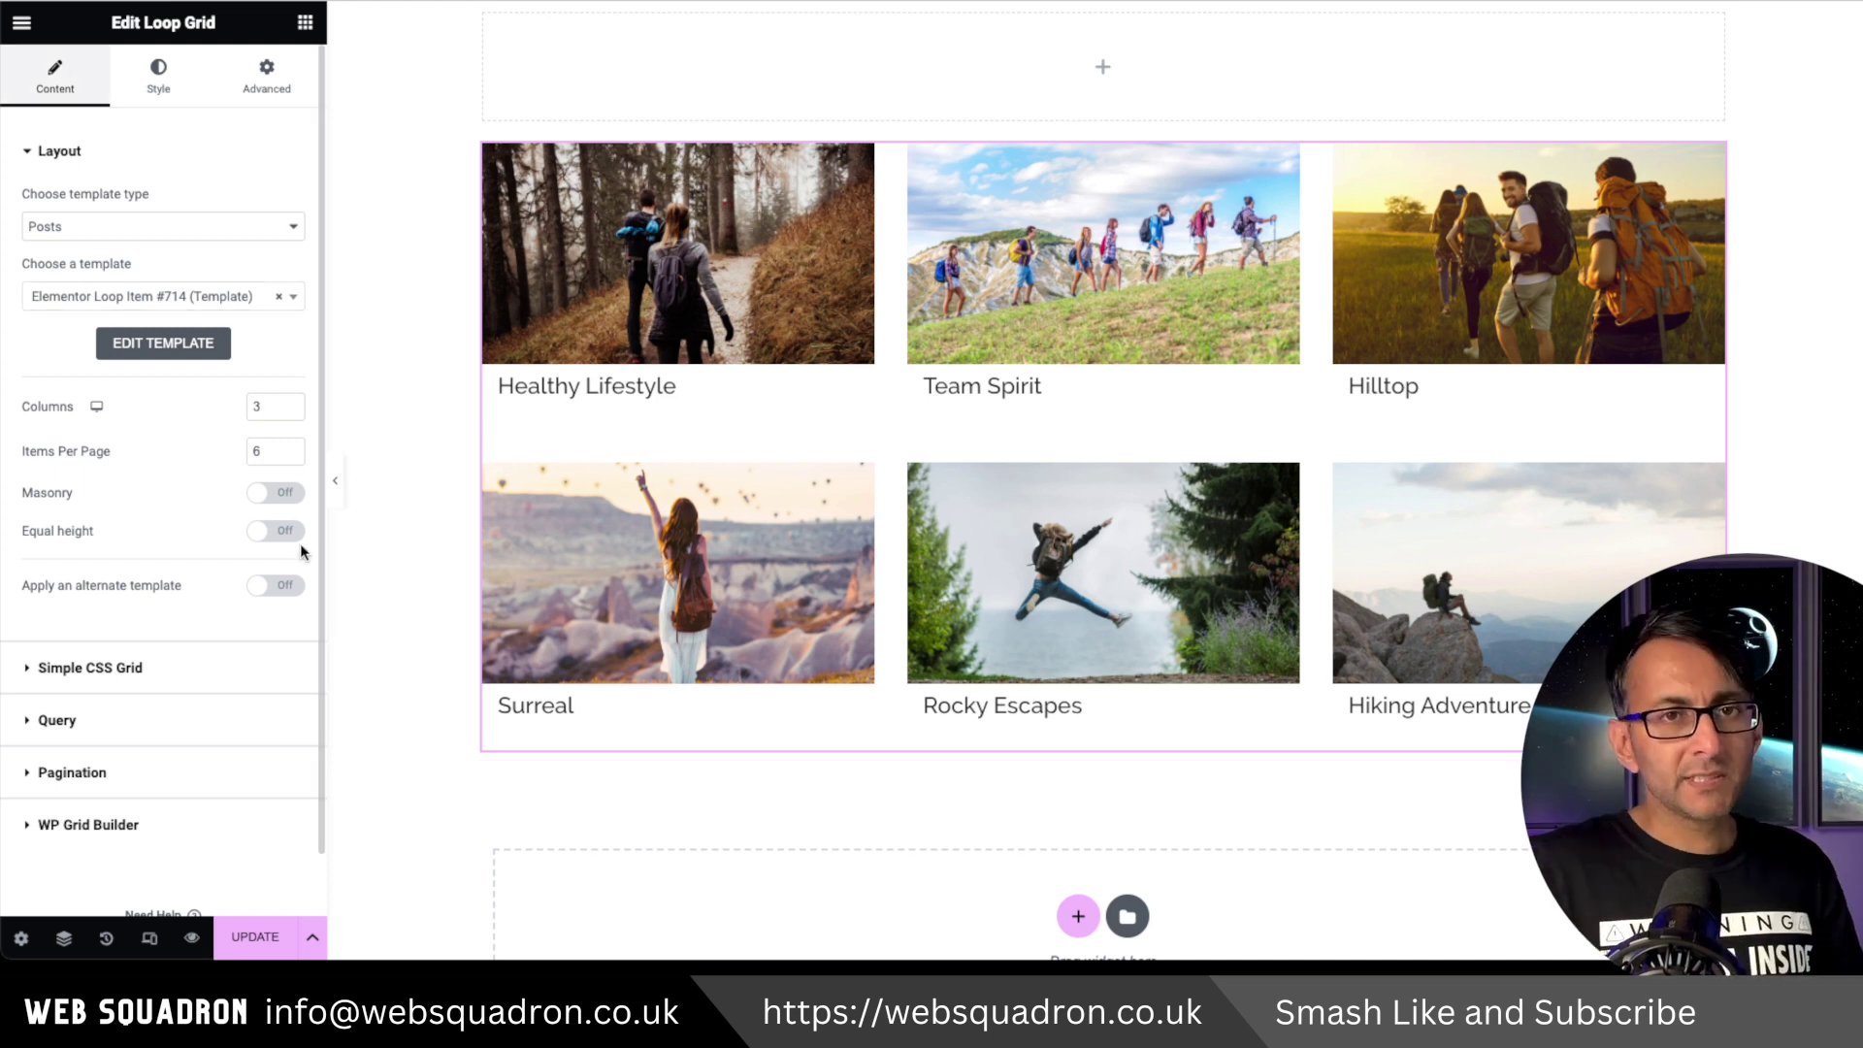
left_click(274, 589)
left_click(193, 718)
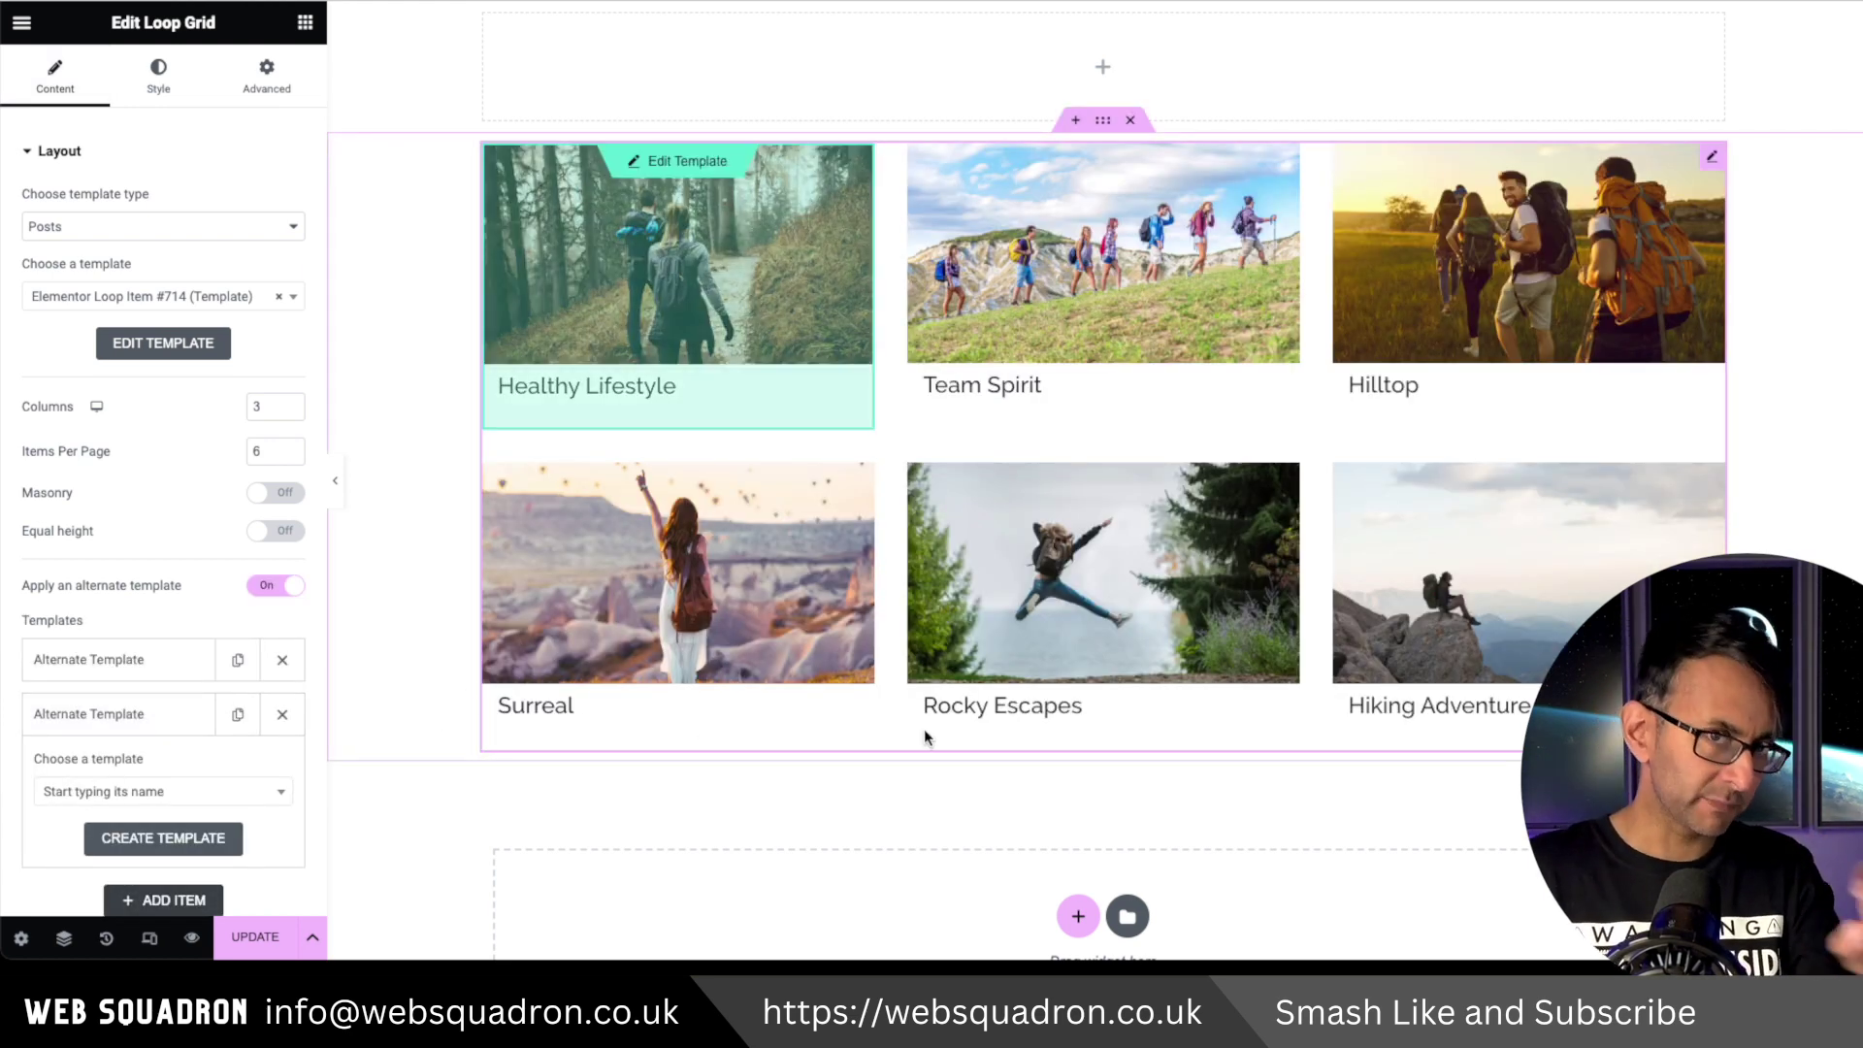
left_click(161, 837)
Step: Save the page and add a text block to the new alternate loop item template
left_click(1111, 539)
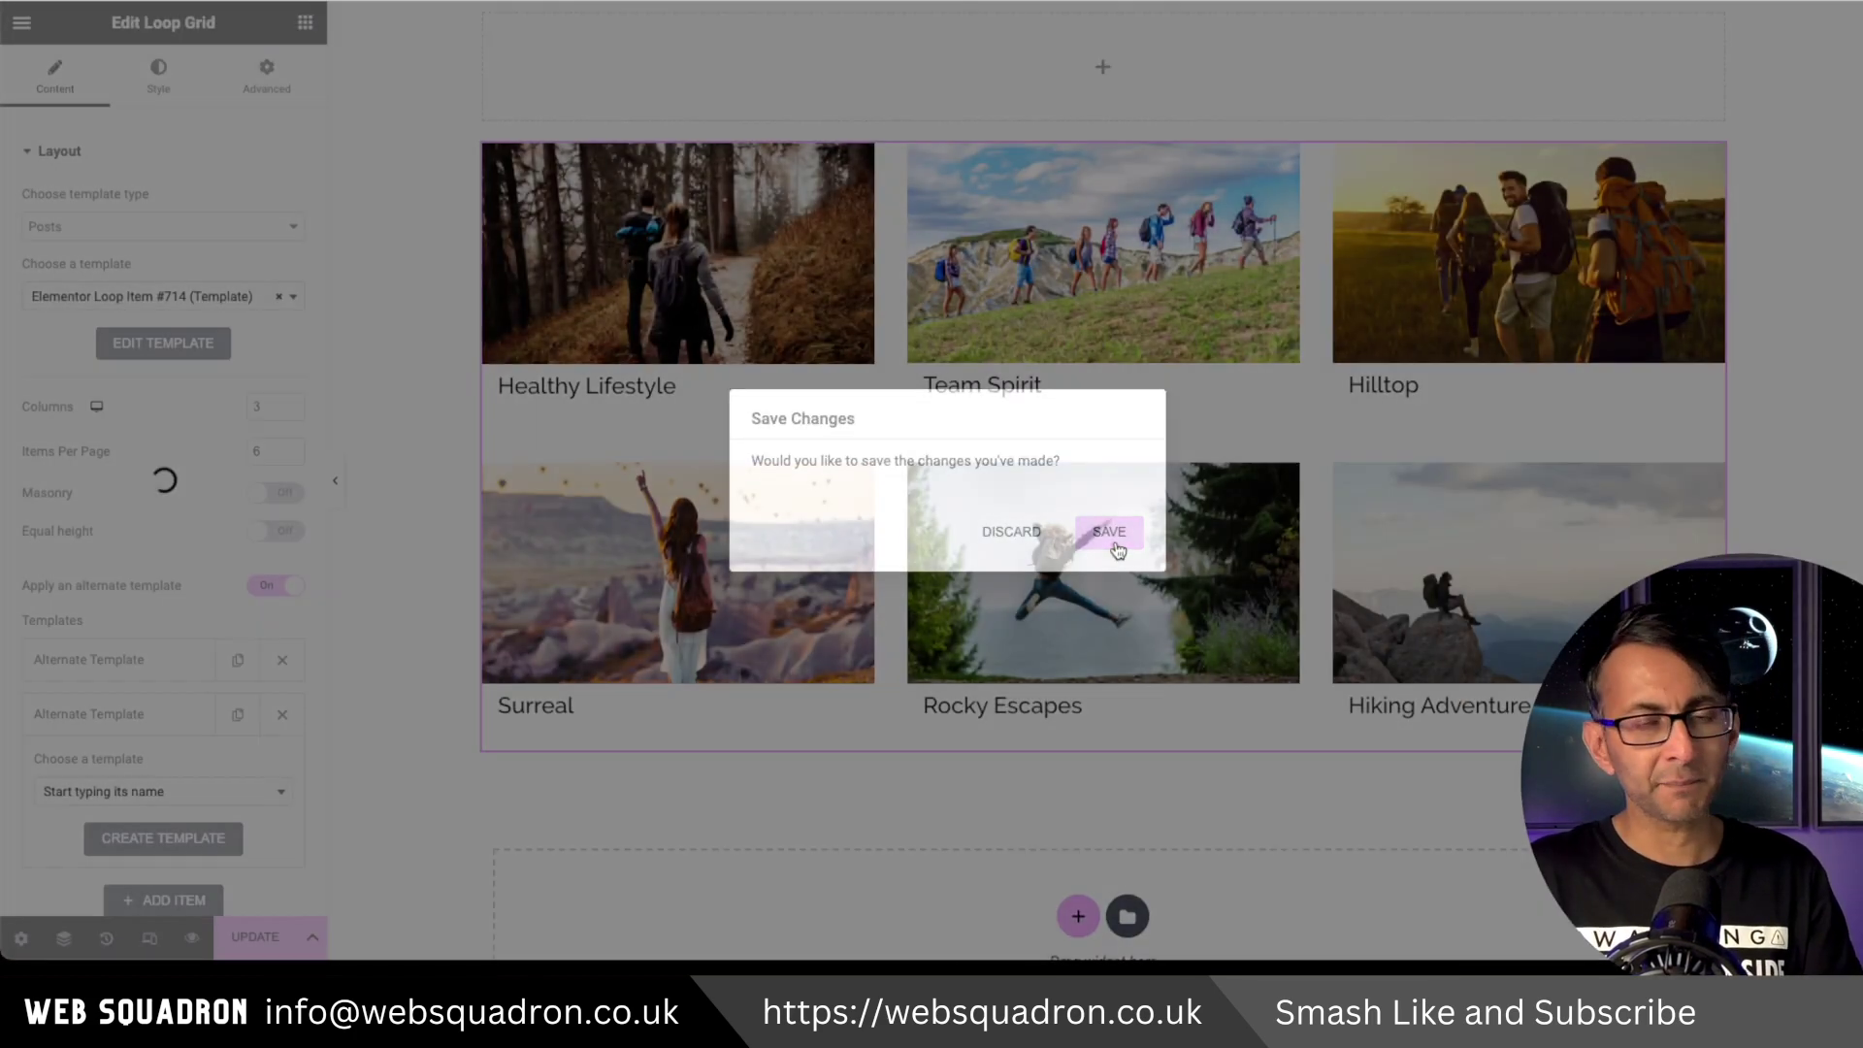
scroll(192, 625, "down", 1)
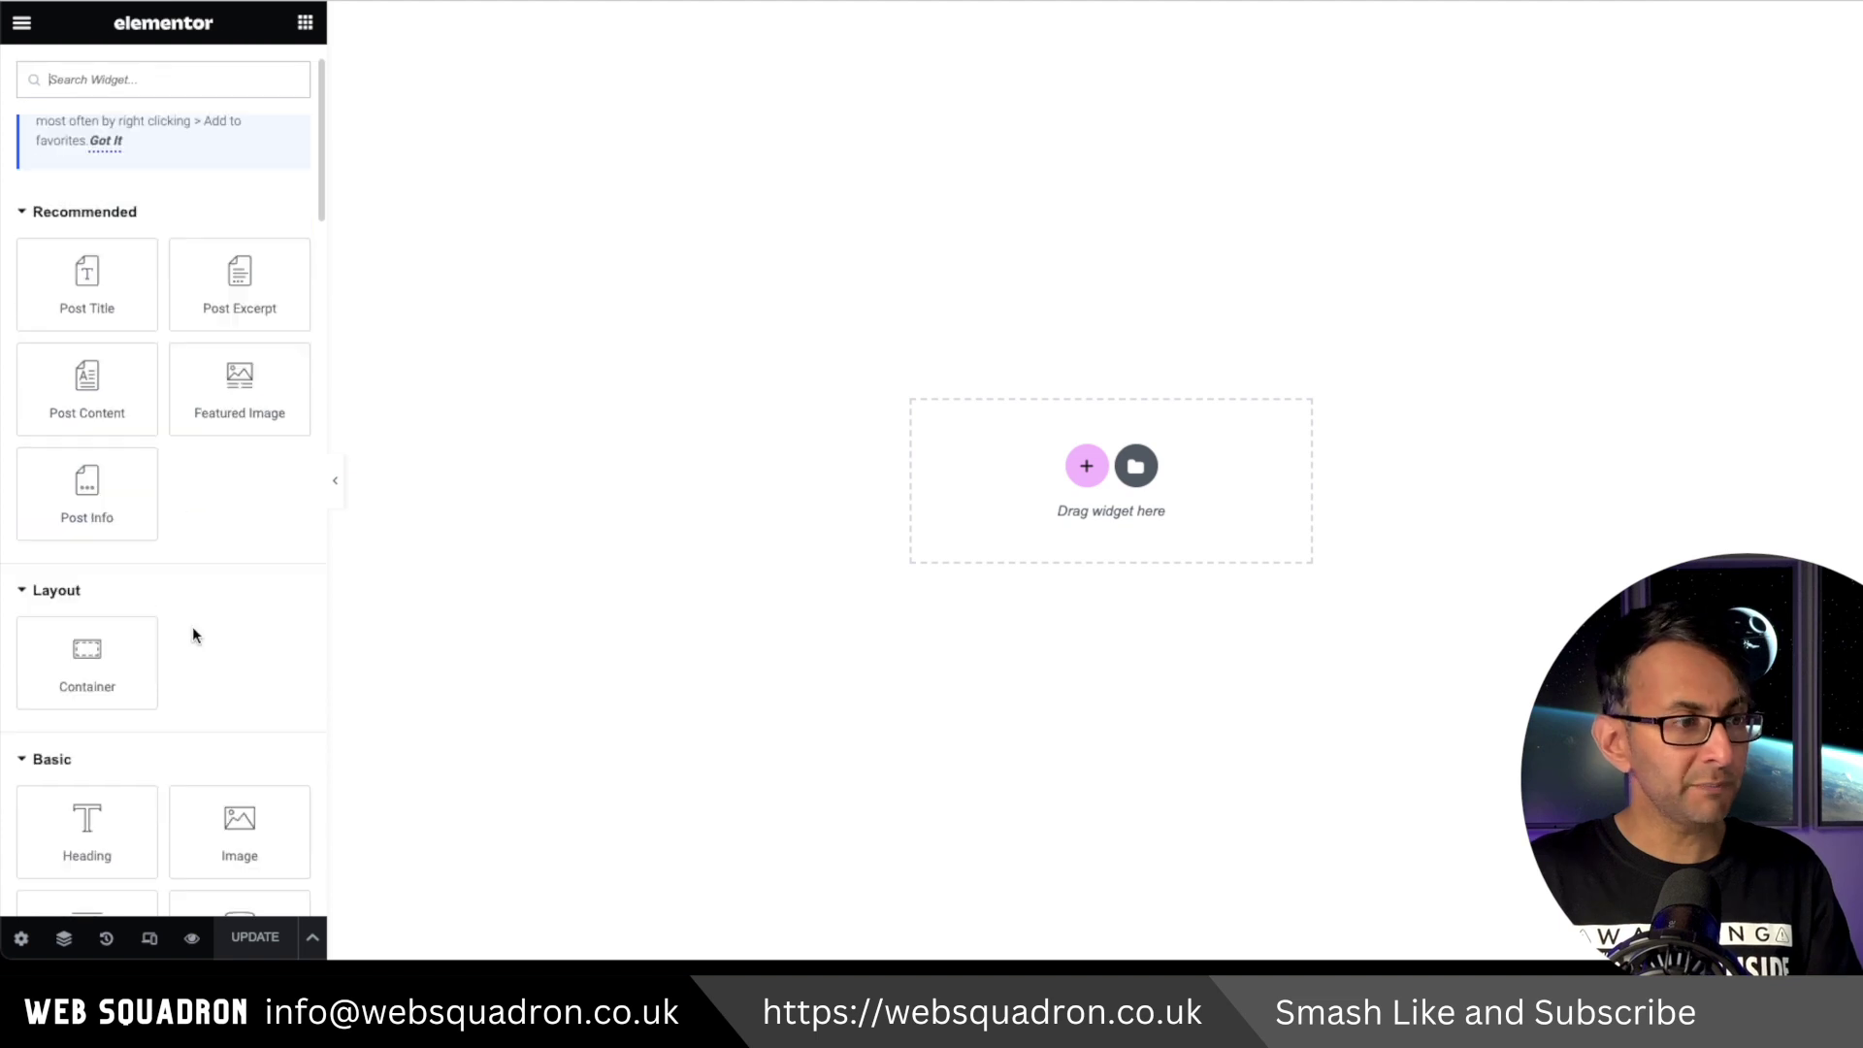
scroll(208, 836, "down", 1)
left_click_drag(87, 820, 1043, 480)
left_click(305, 23)
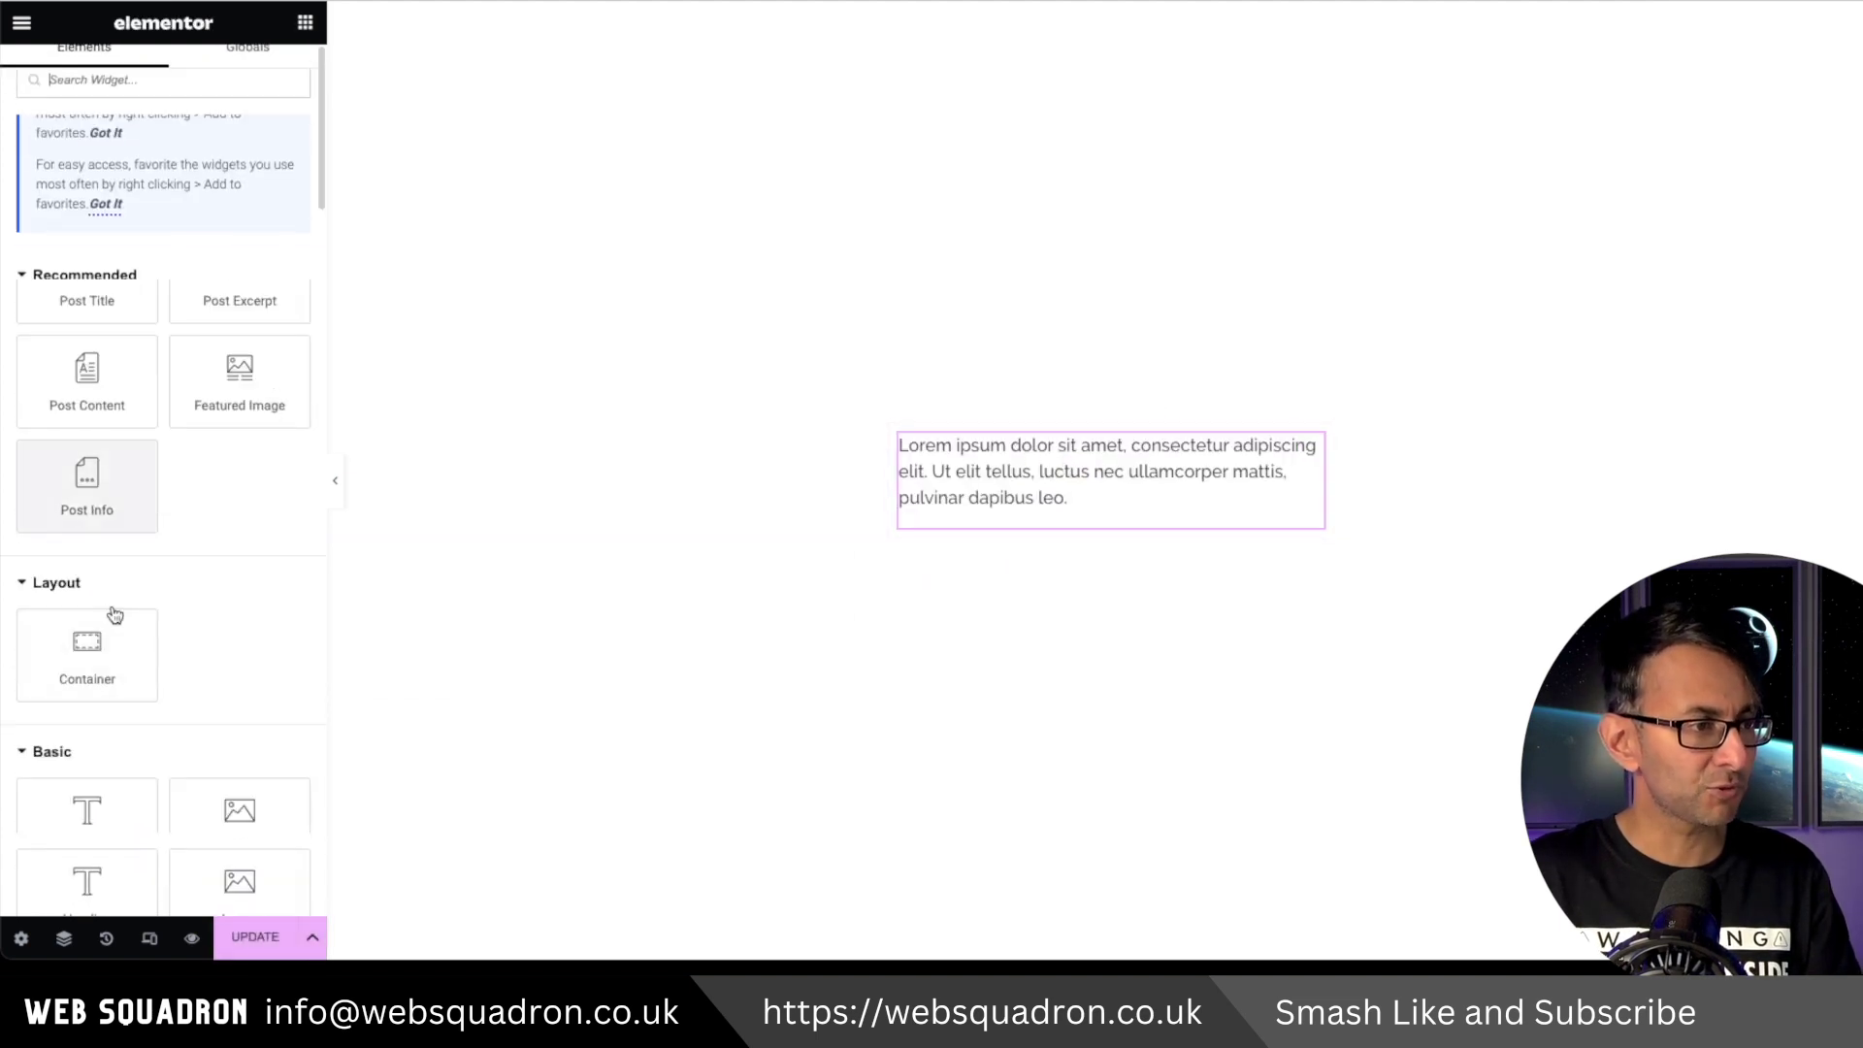
scroll(165, 788, "down", 3)
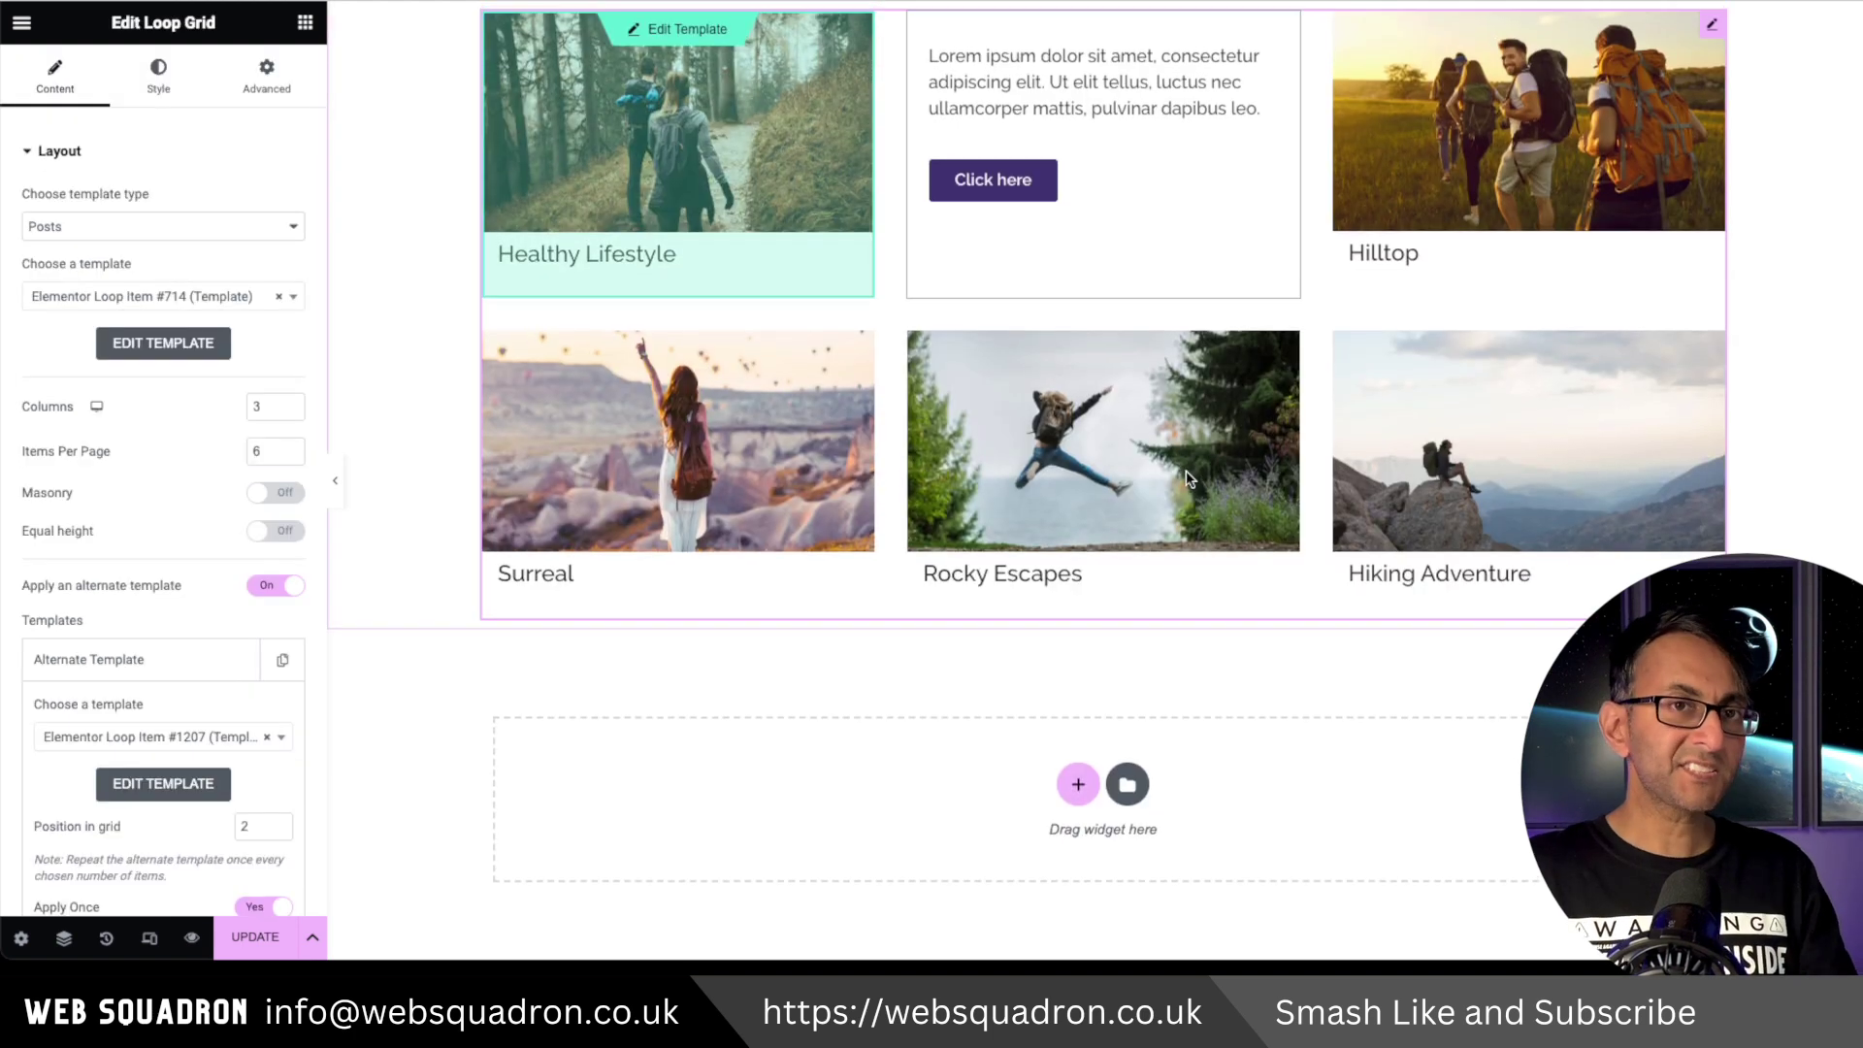
scroll(1186, 469, "up", 2)
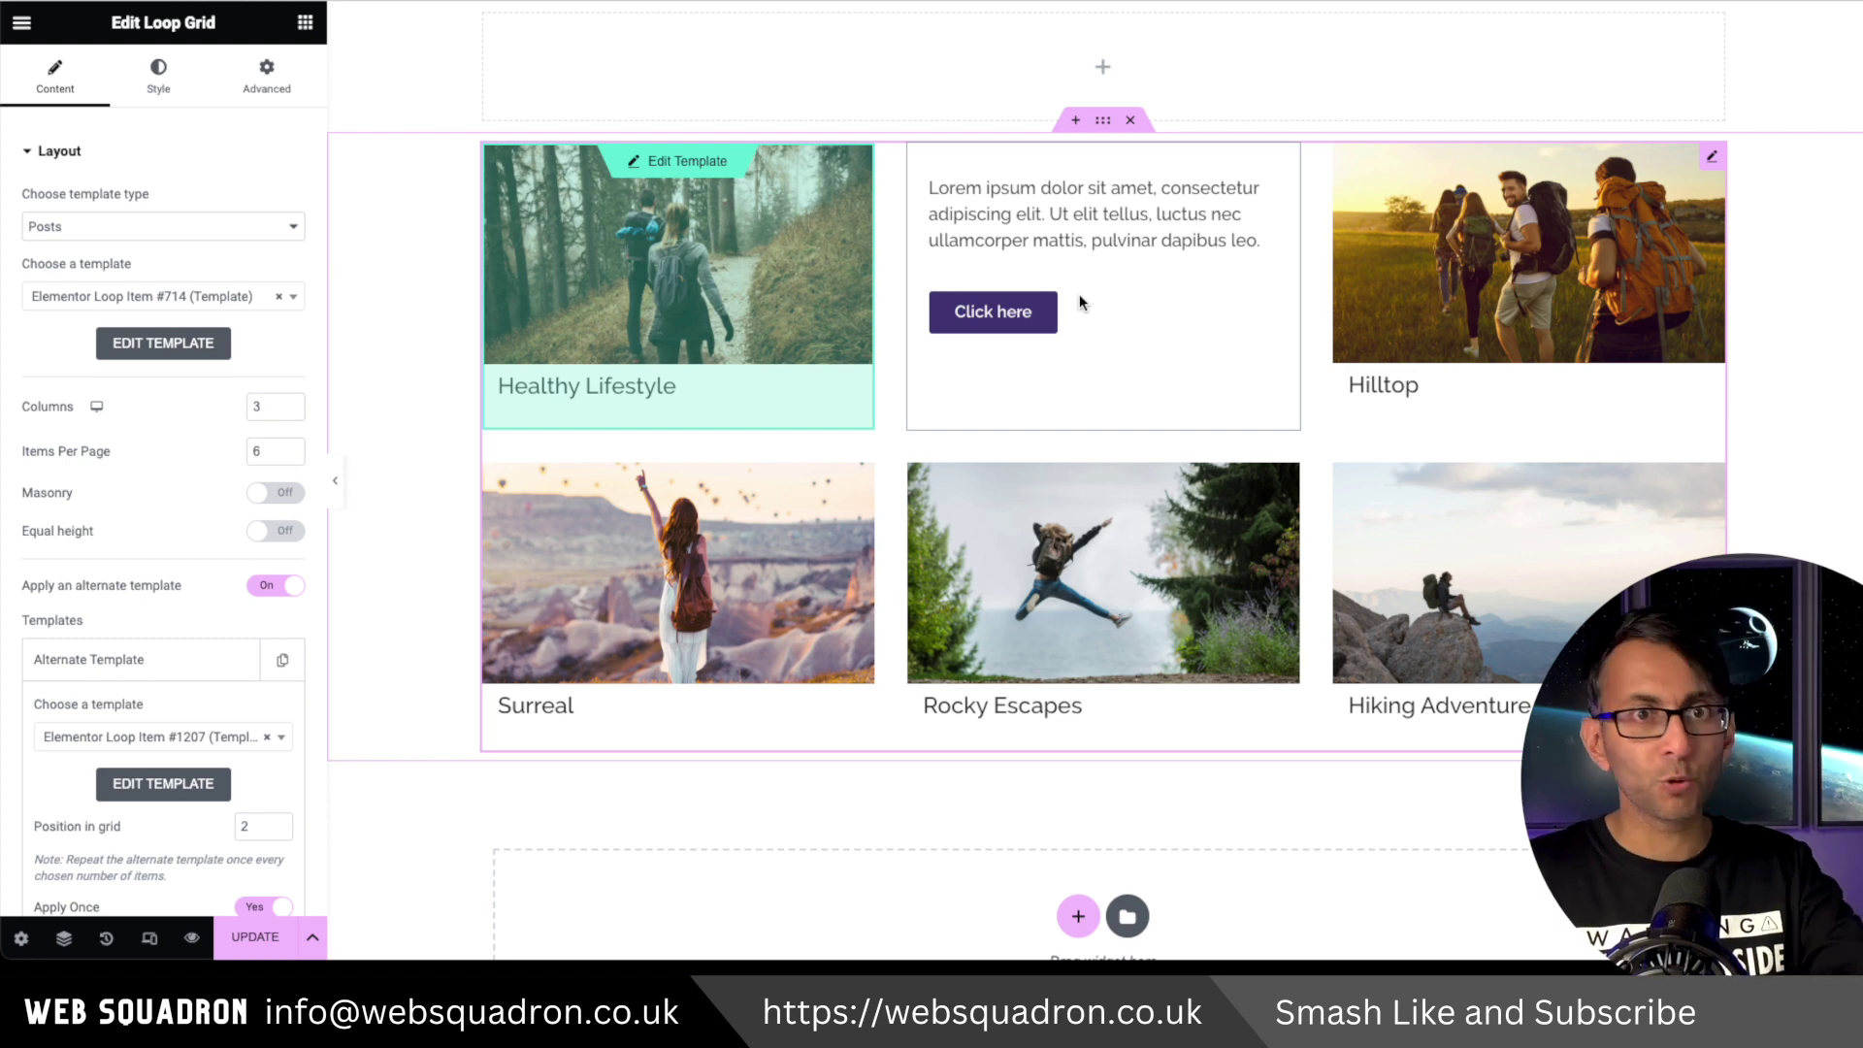
Step: Set the alternate card's Position in grid to 2 and switch Static item position On
scroll(264, 742, "down", 1)
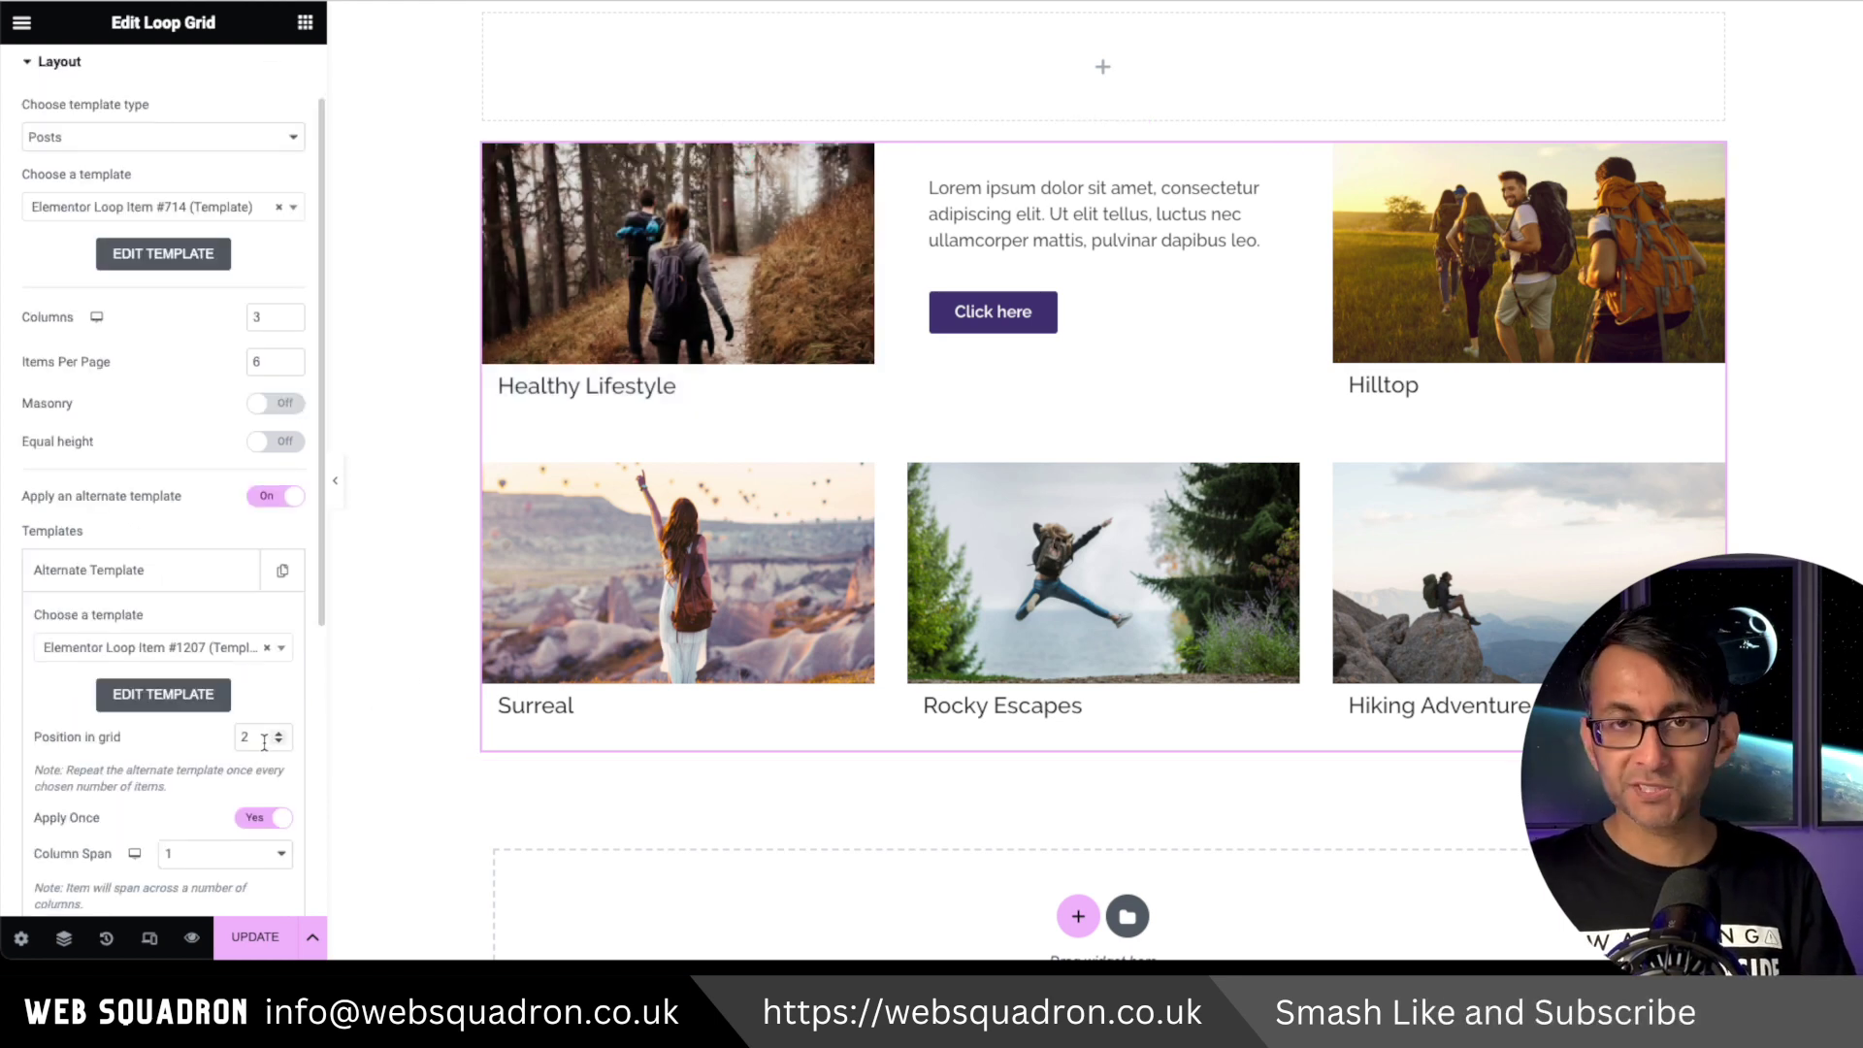
type("3")
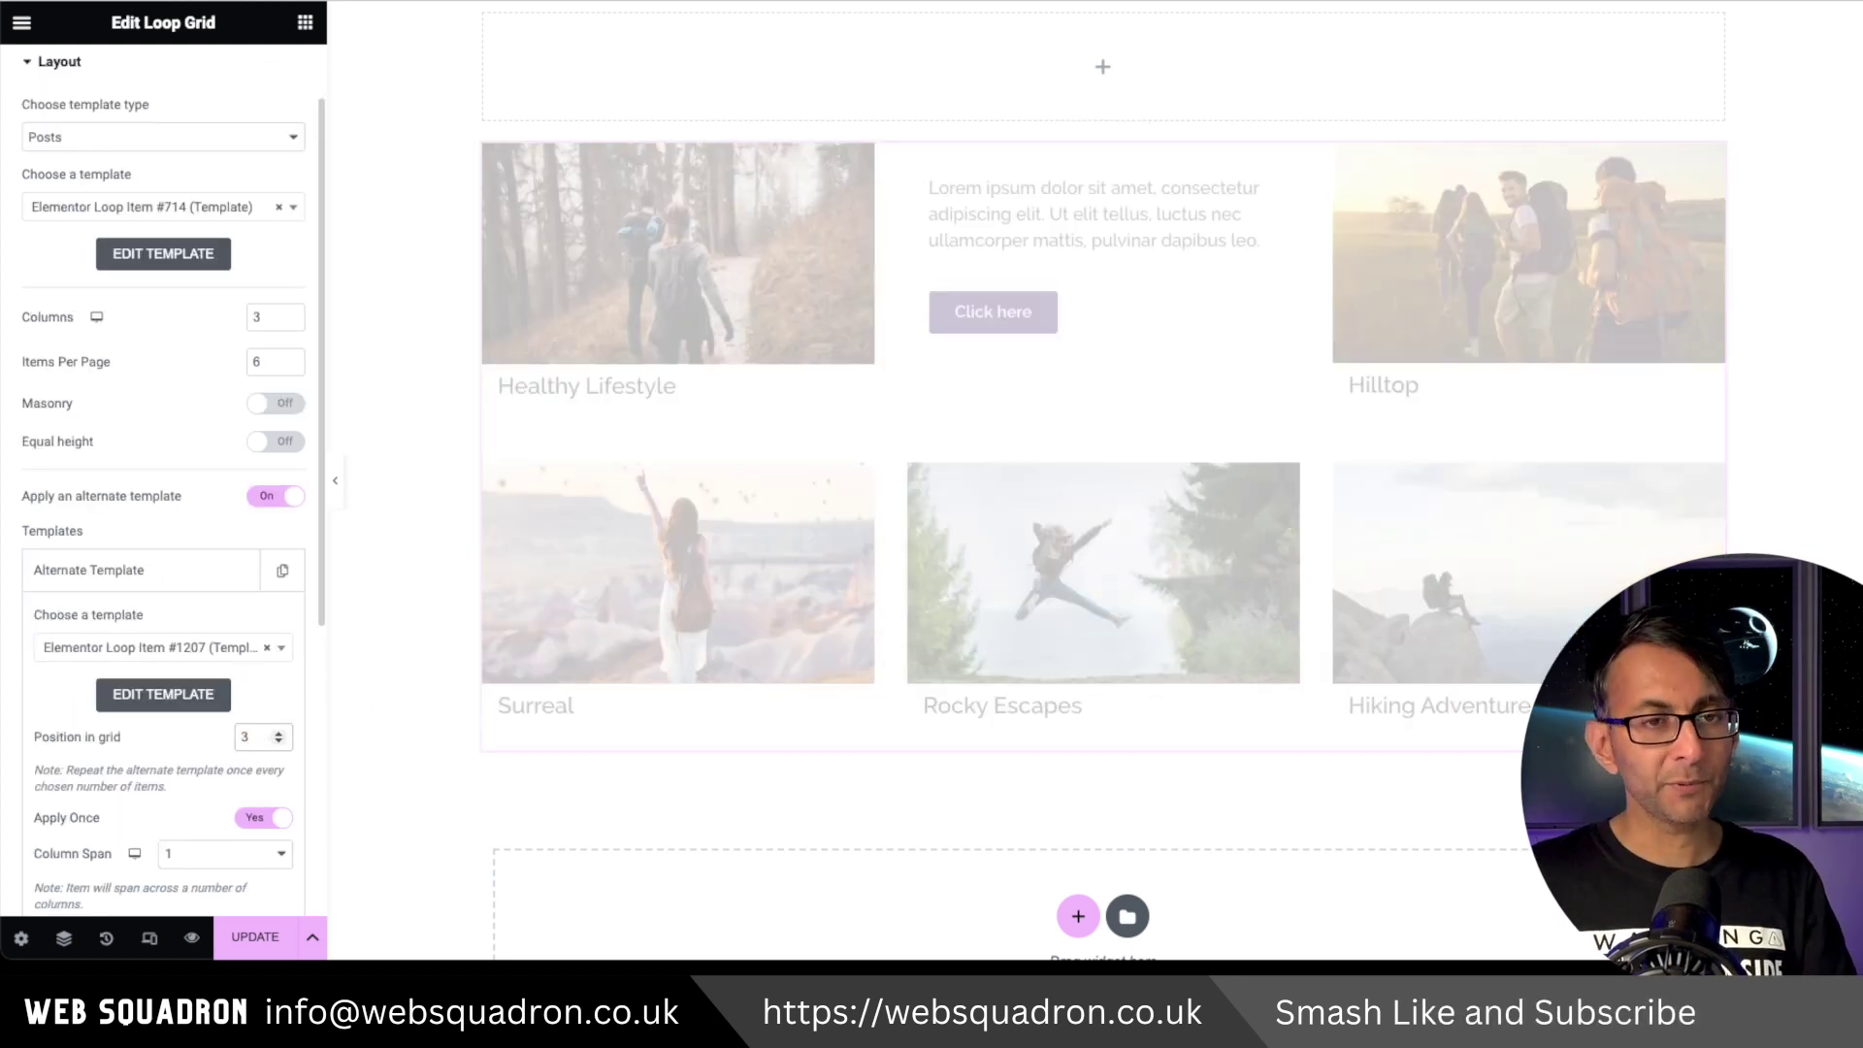
key("Down")
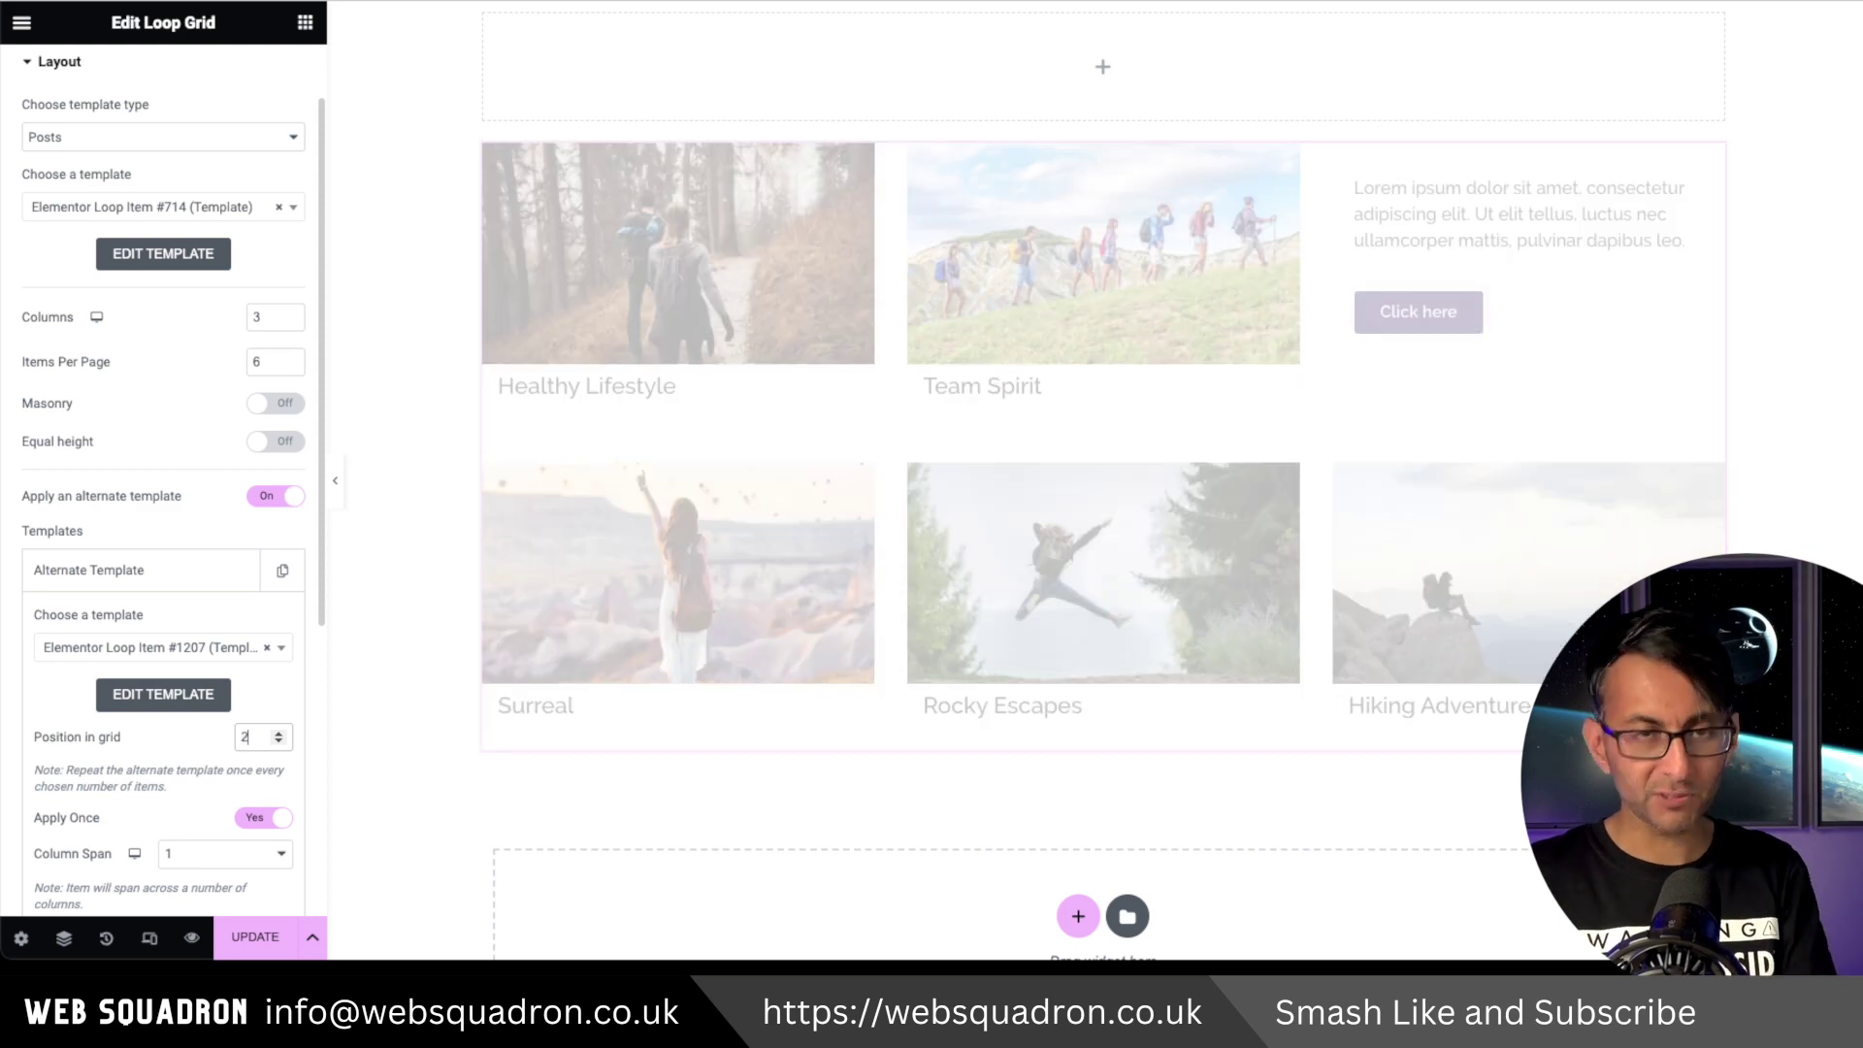
scroll(275, 796, "down", 3)
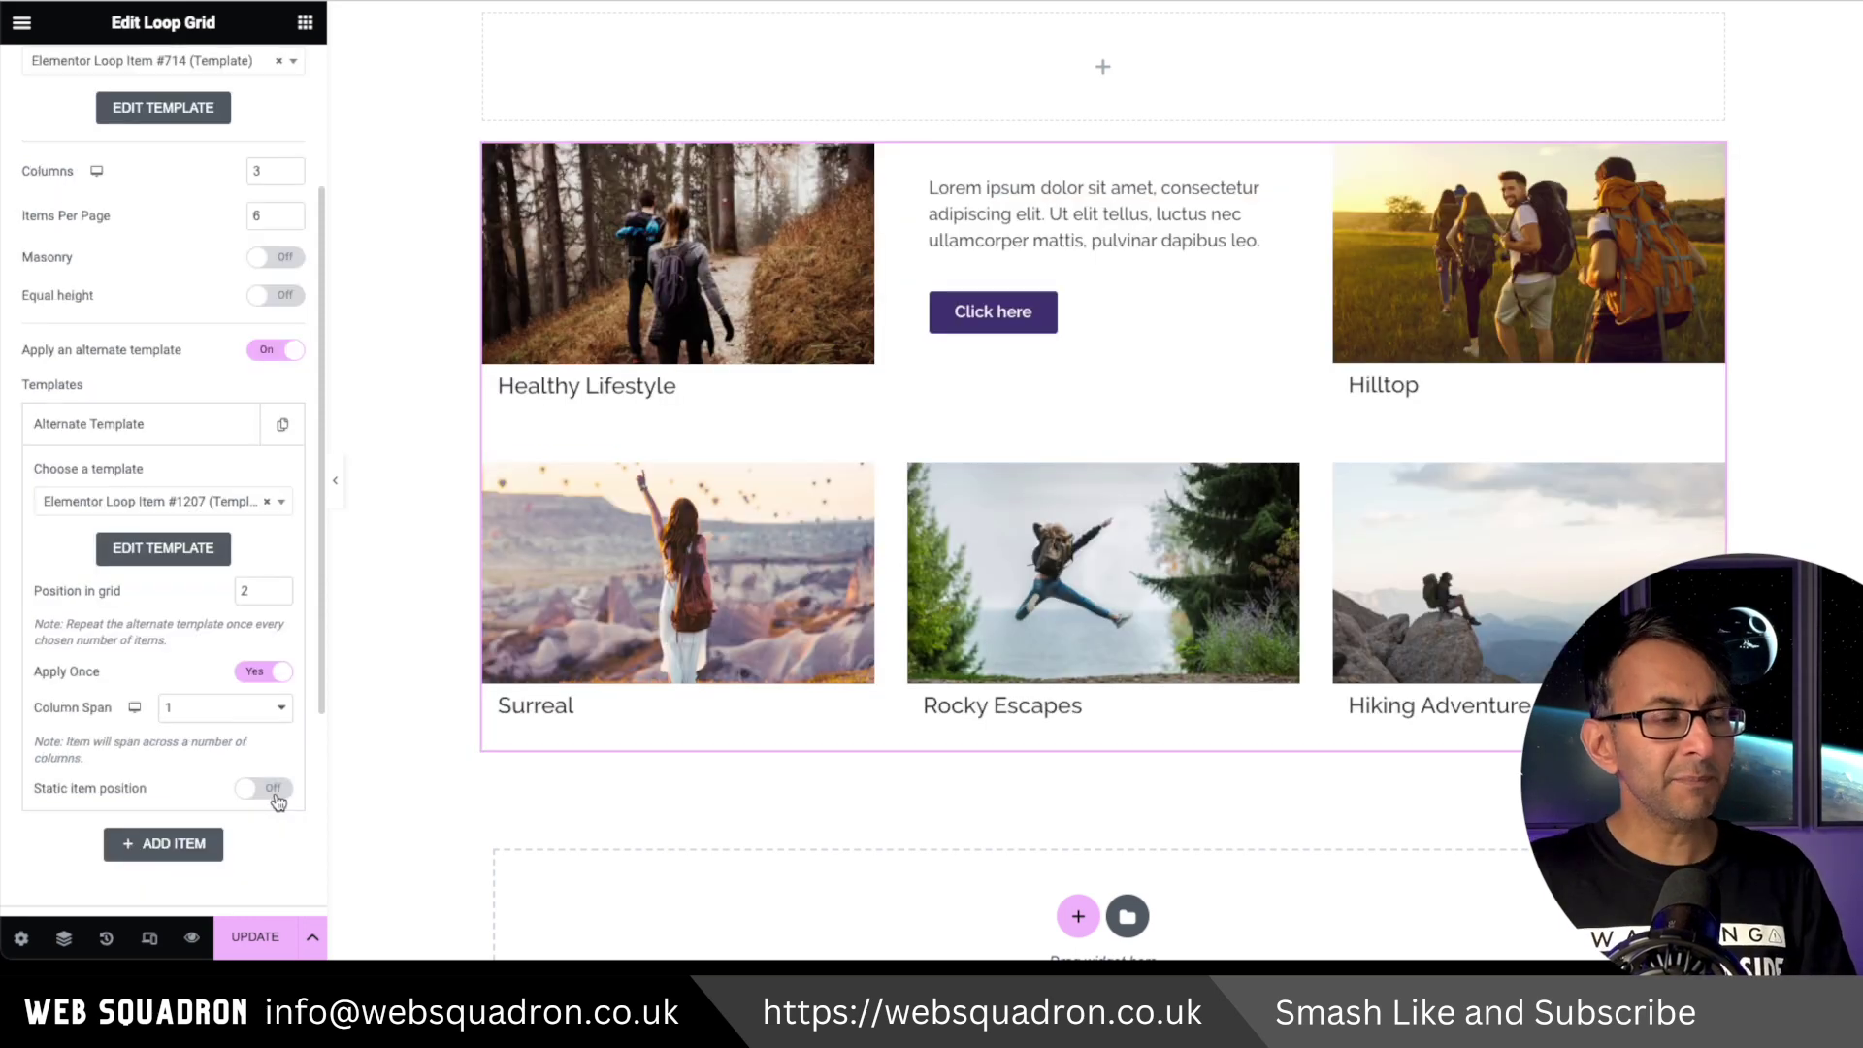
left_click(276, 794)
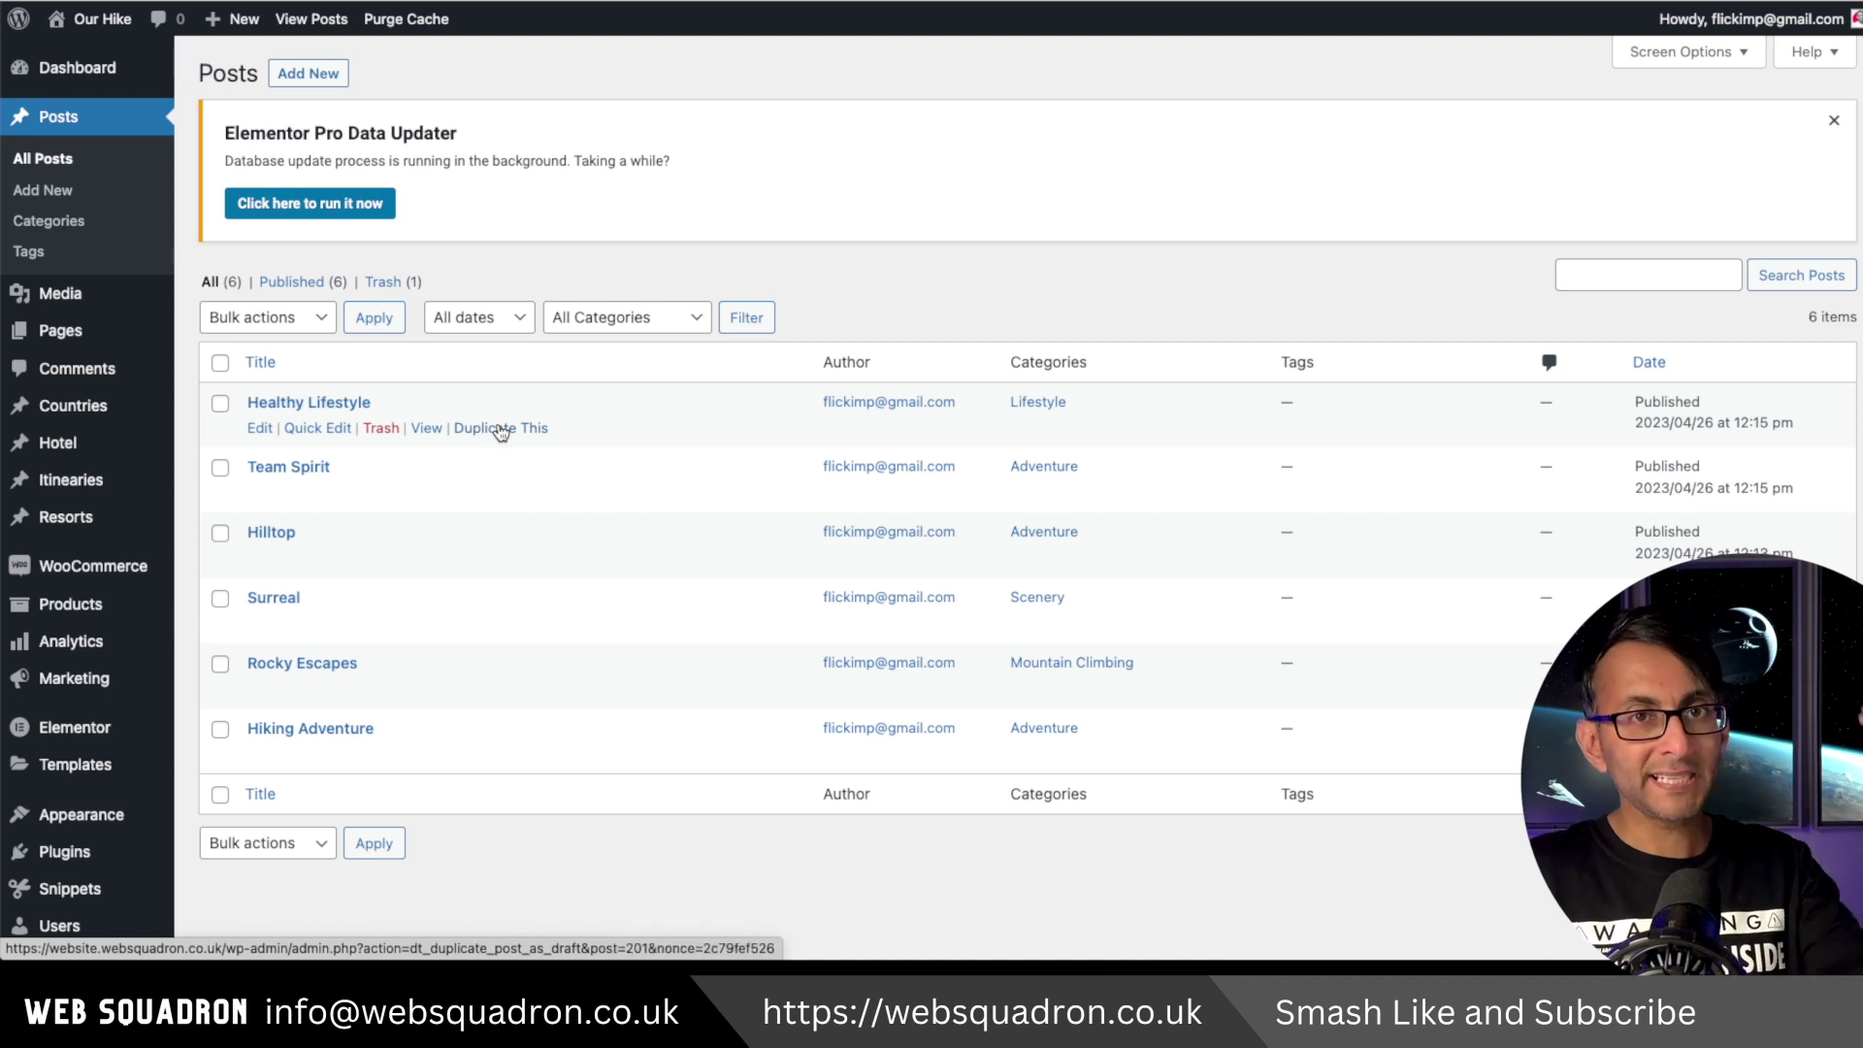
Step: Duplicate the Healthy Lifestyle post as a draft, then reload the page with F5
double_click(500, 432)
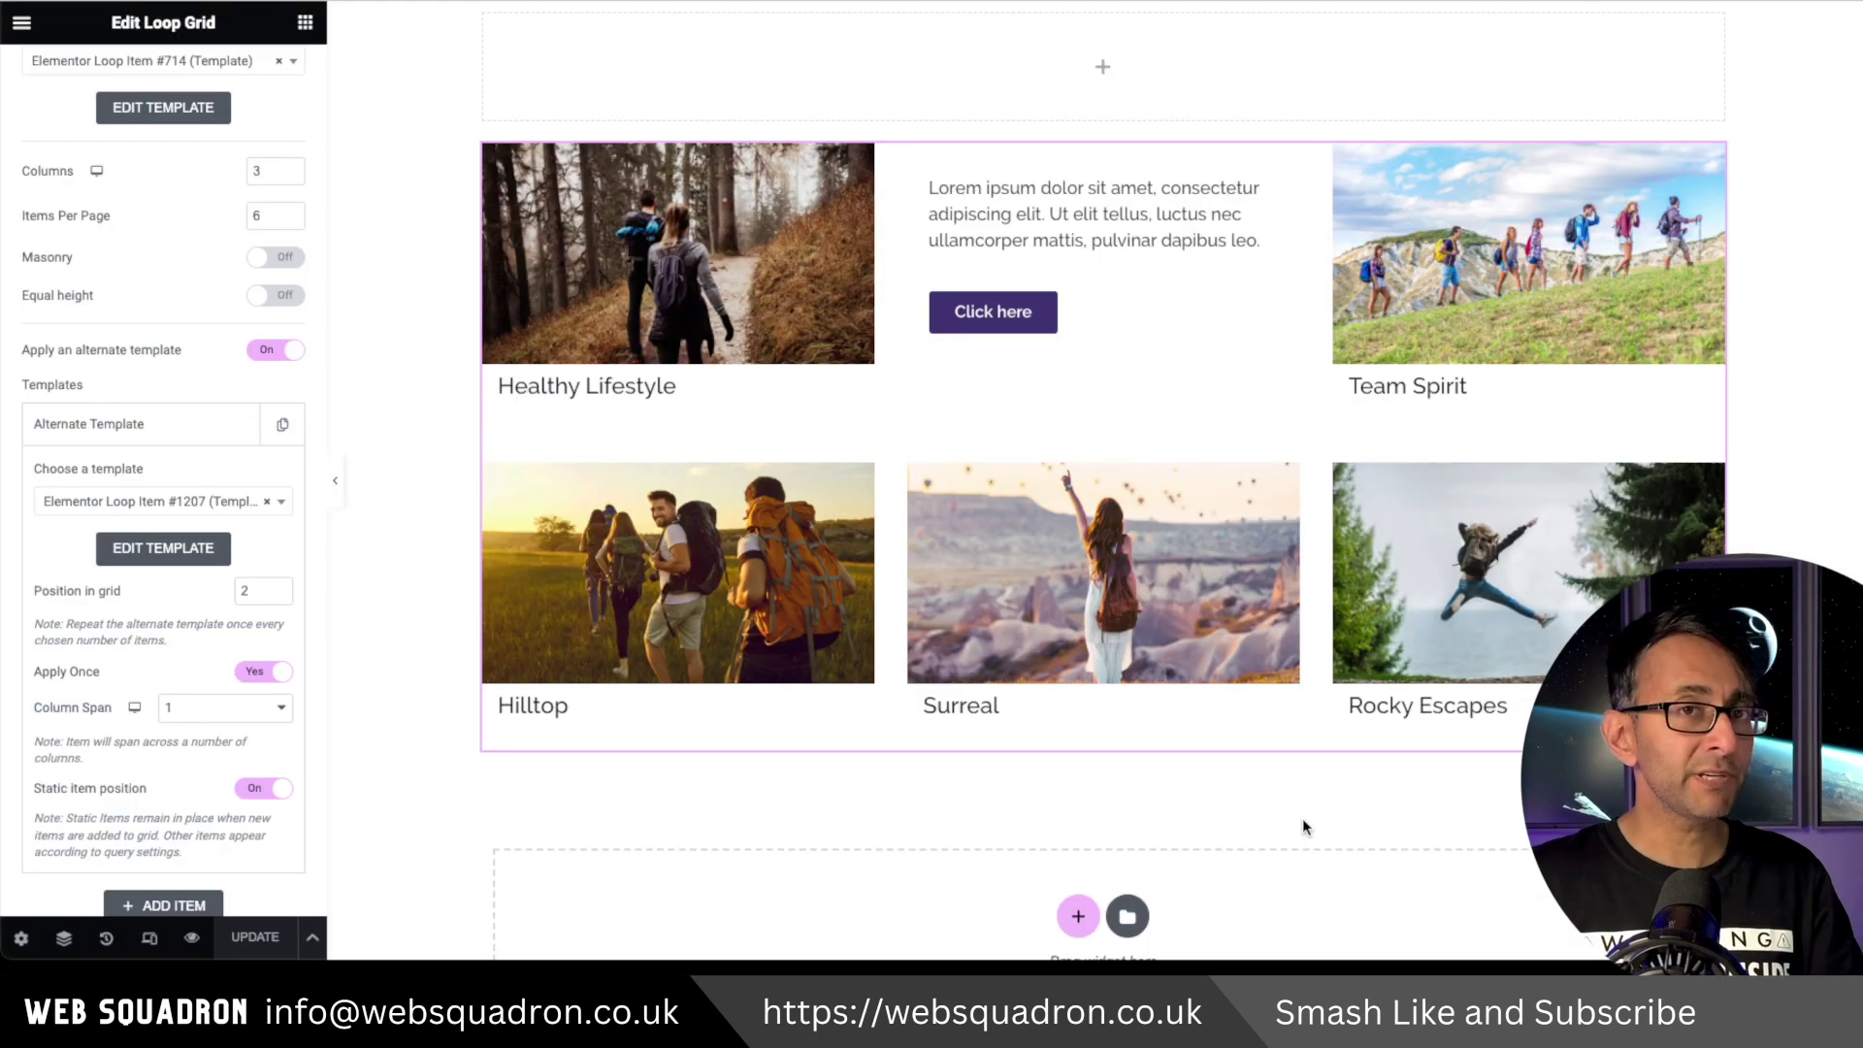
key("F5")
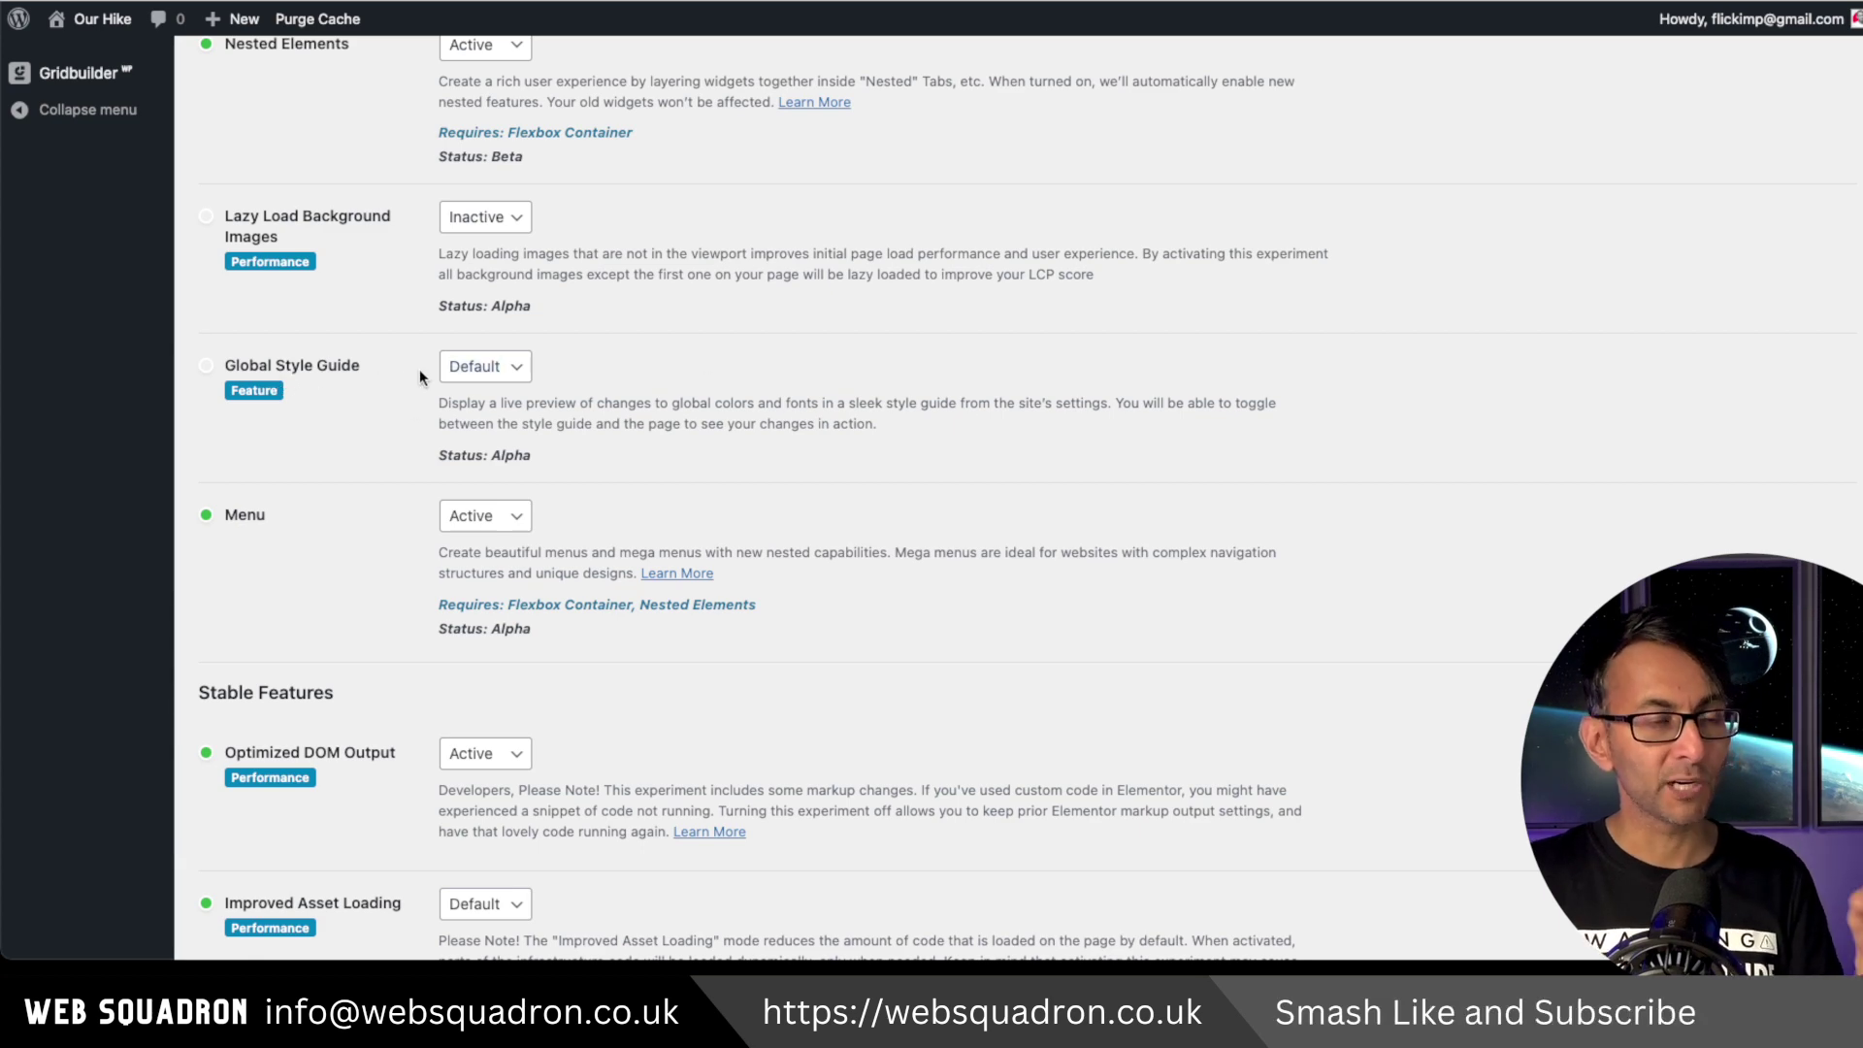
Step: Set the Global Style Guide feature to Active and save the feature settings
left_click(476, 366)
left_click(495, 397)
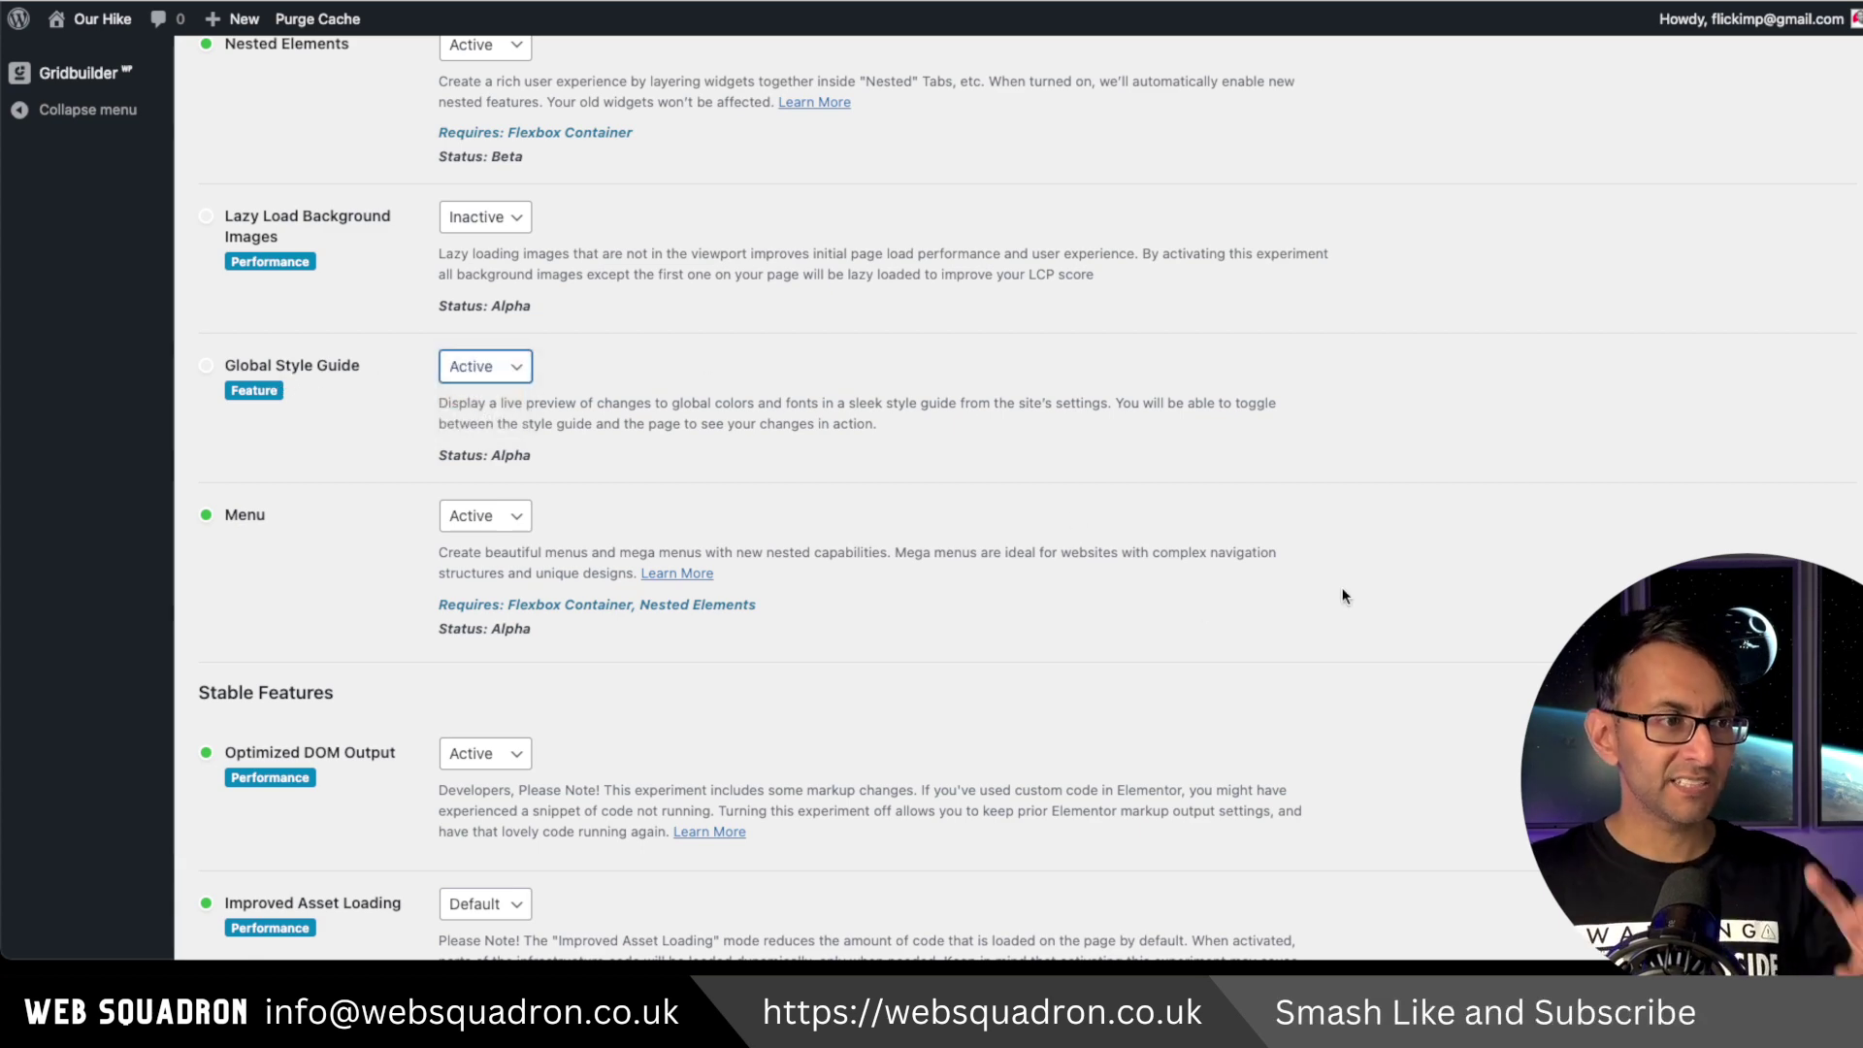
scroll(1153, 766, "down", 20)
left_click(254, 847)
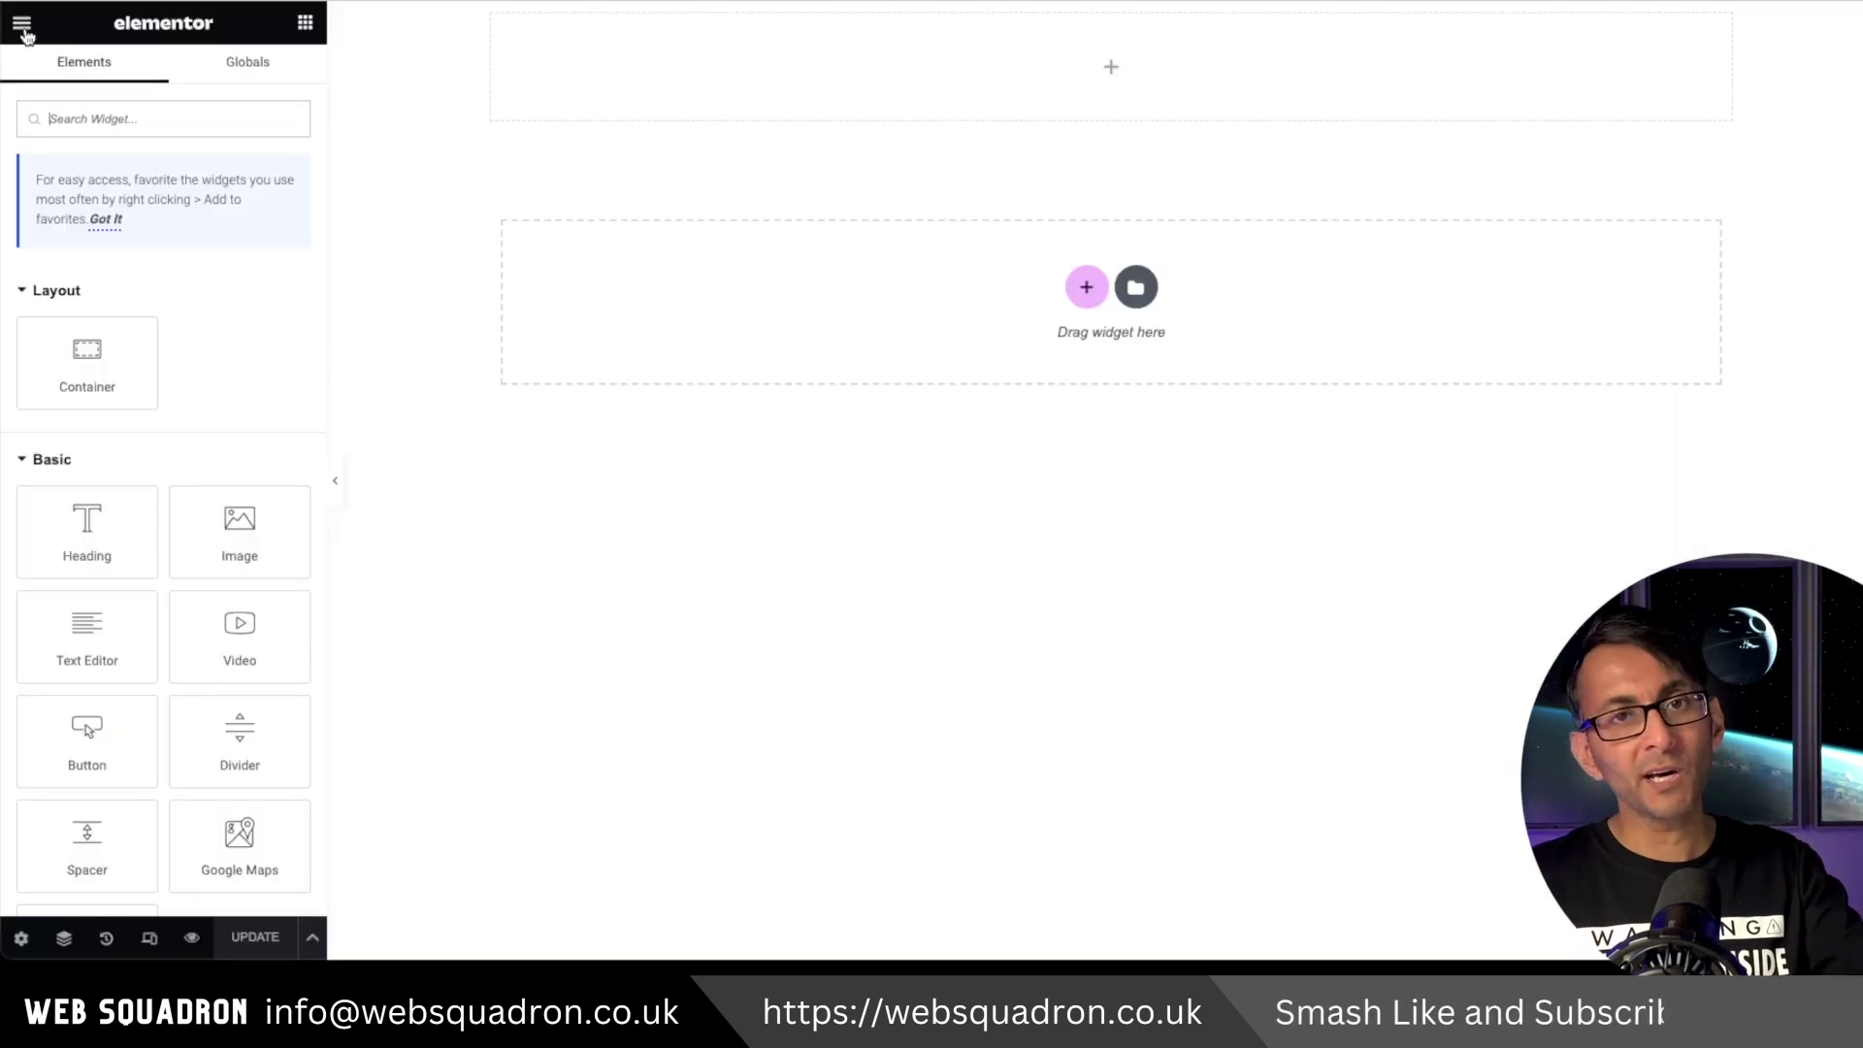
Step: Open Site Settings > Global Colors and scroll through the colour list
left_click(23, 29)
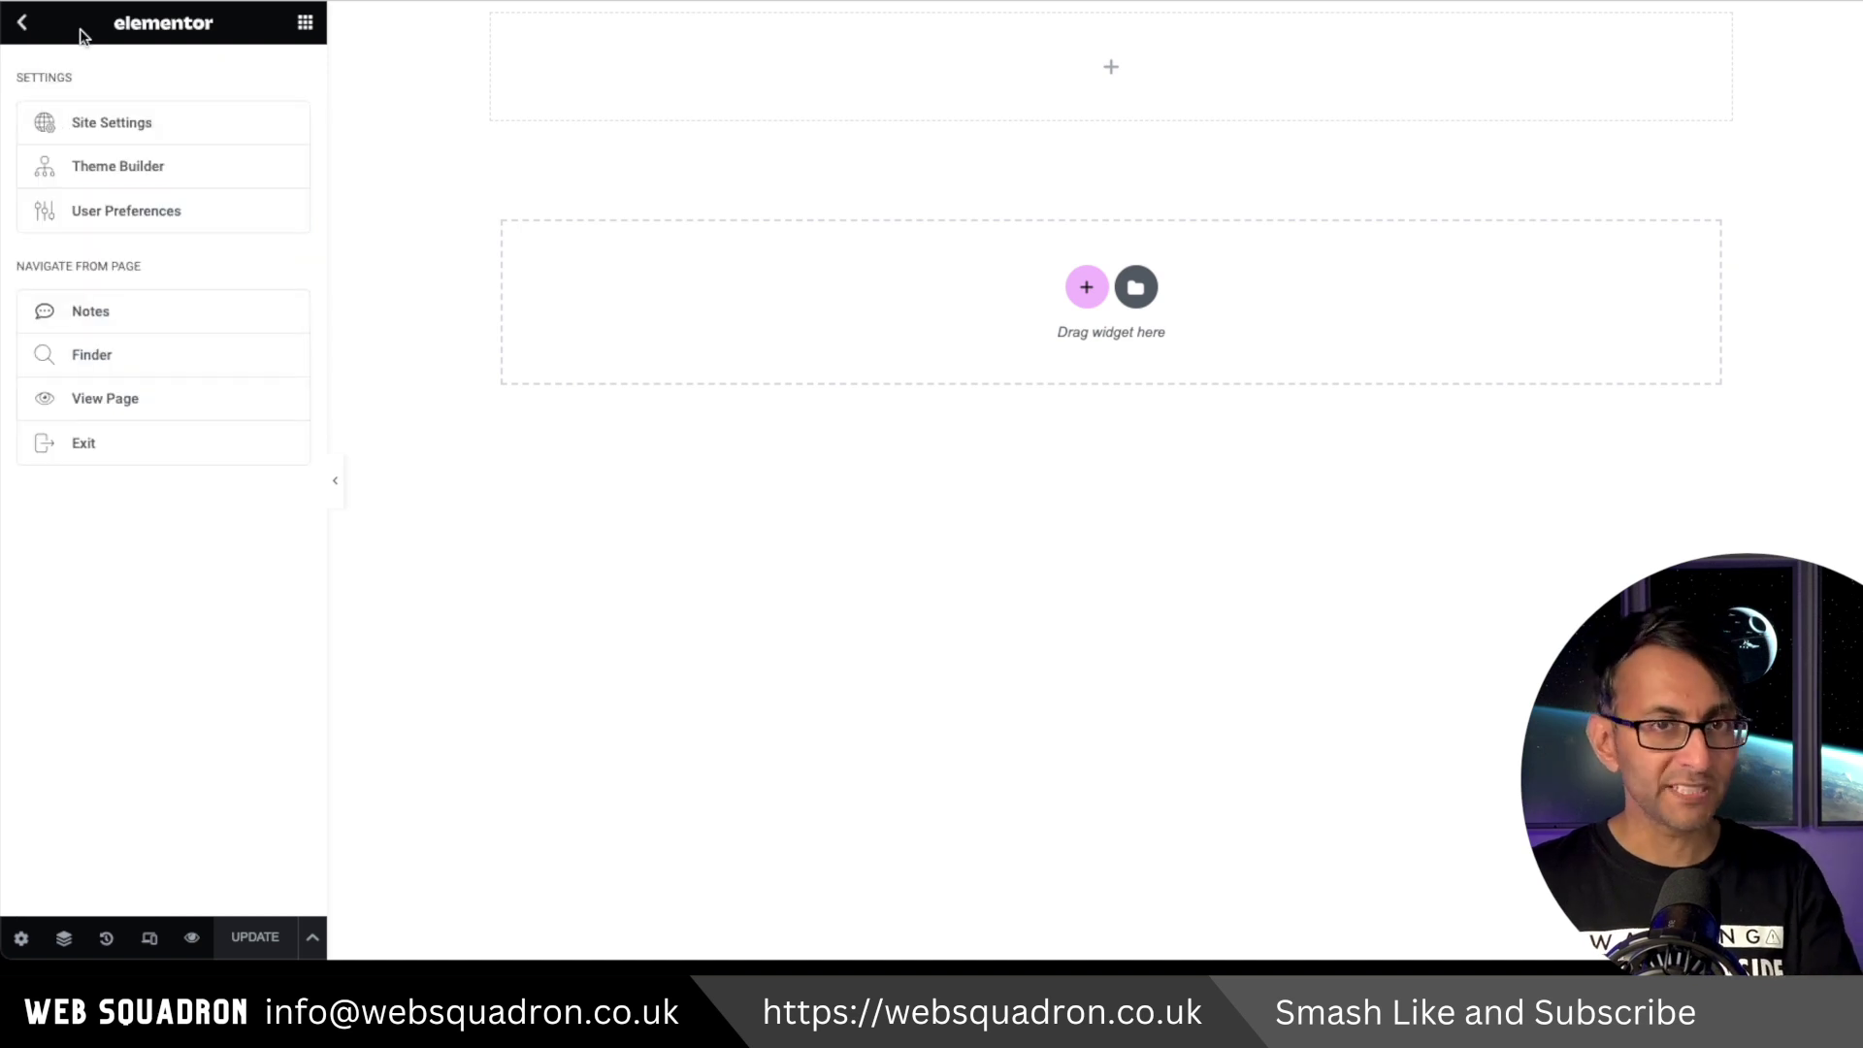
left_click(173, 123)
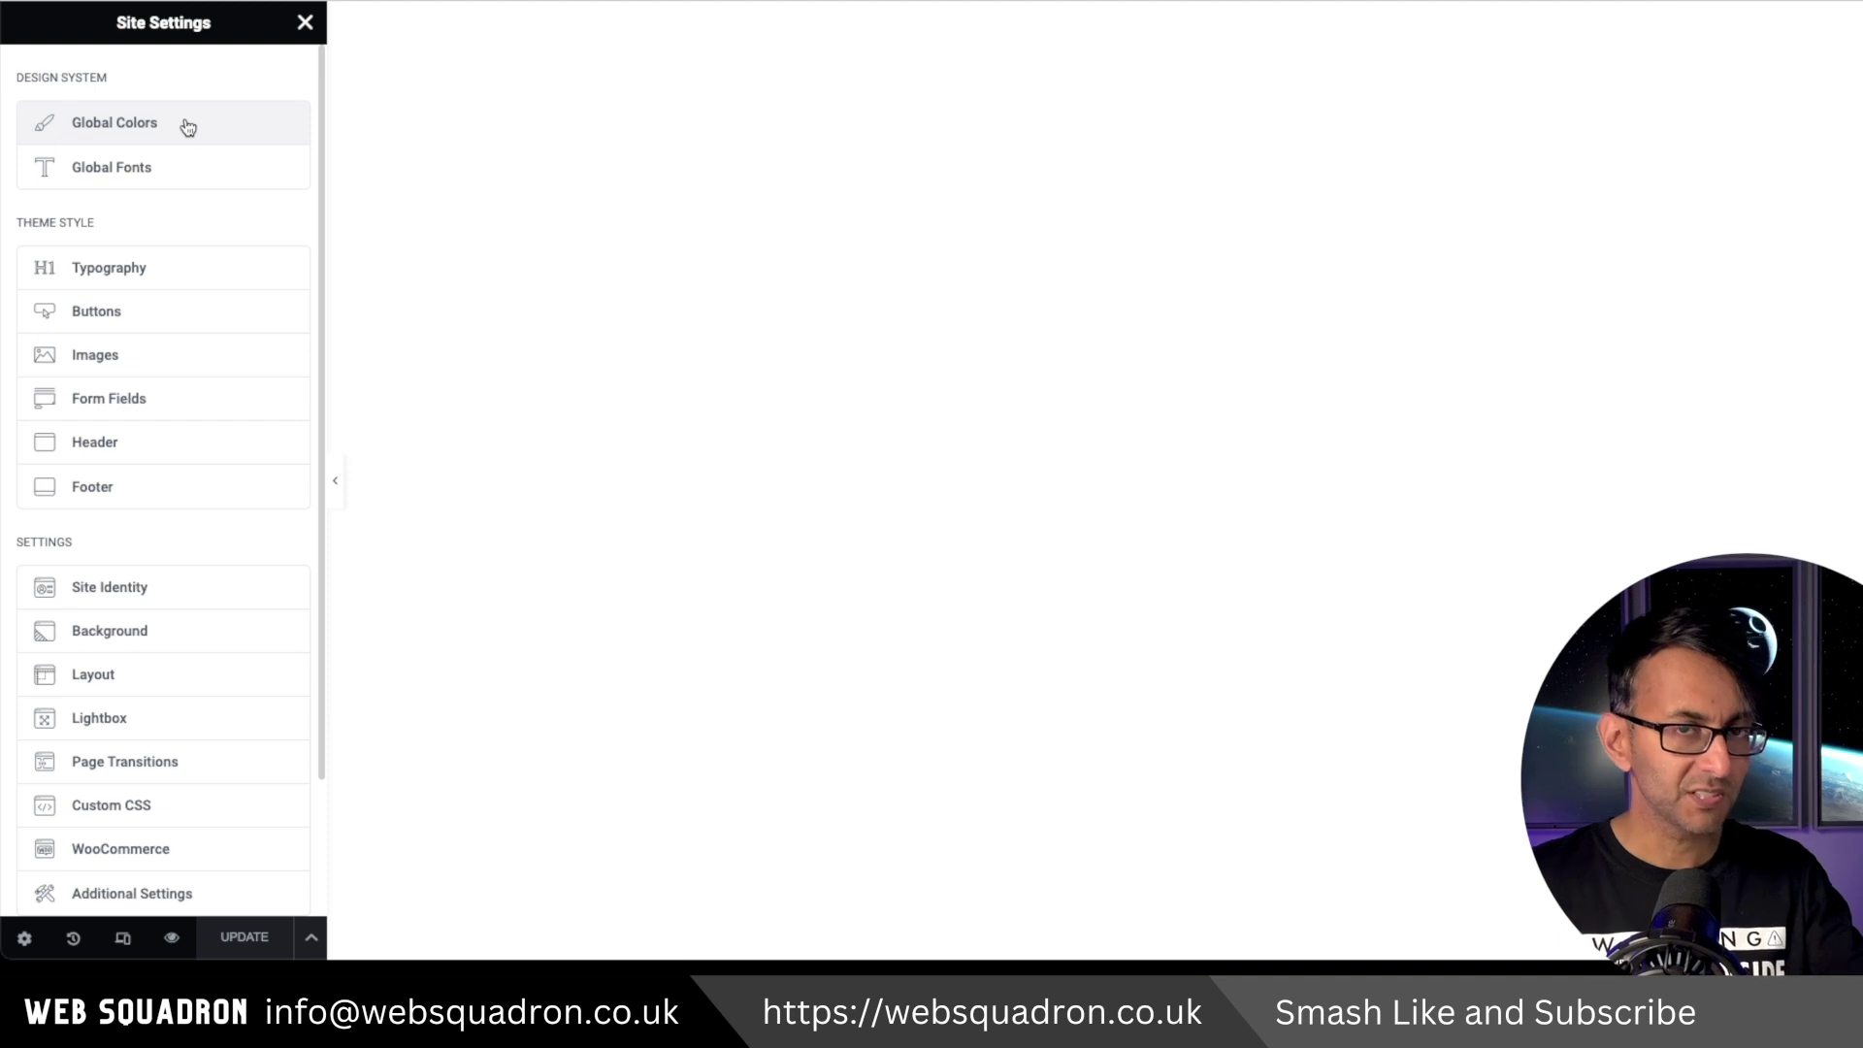
left_click(187, 126)
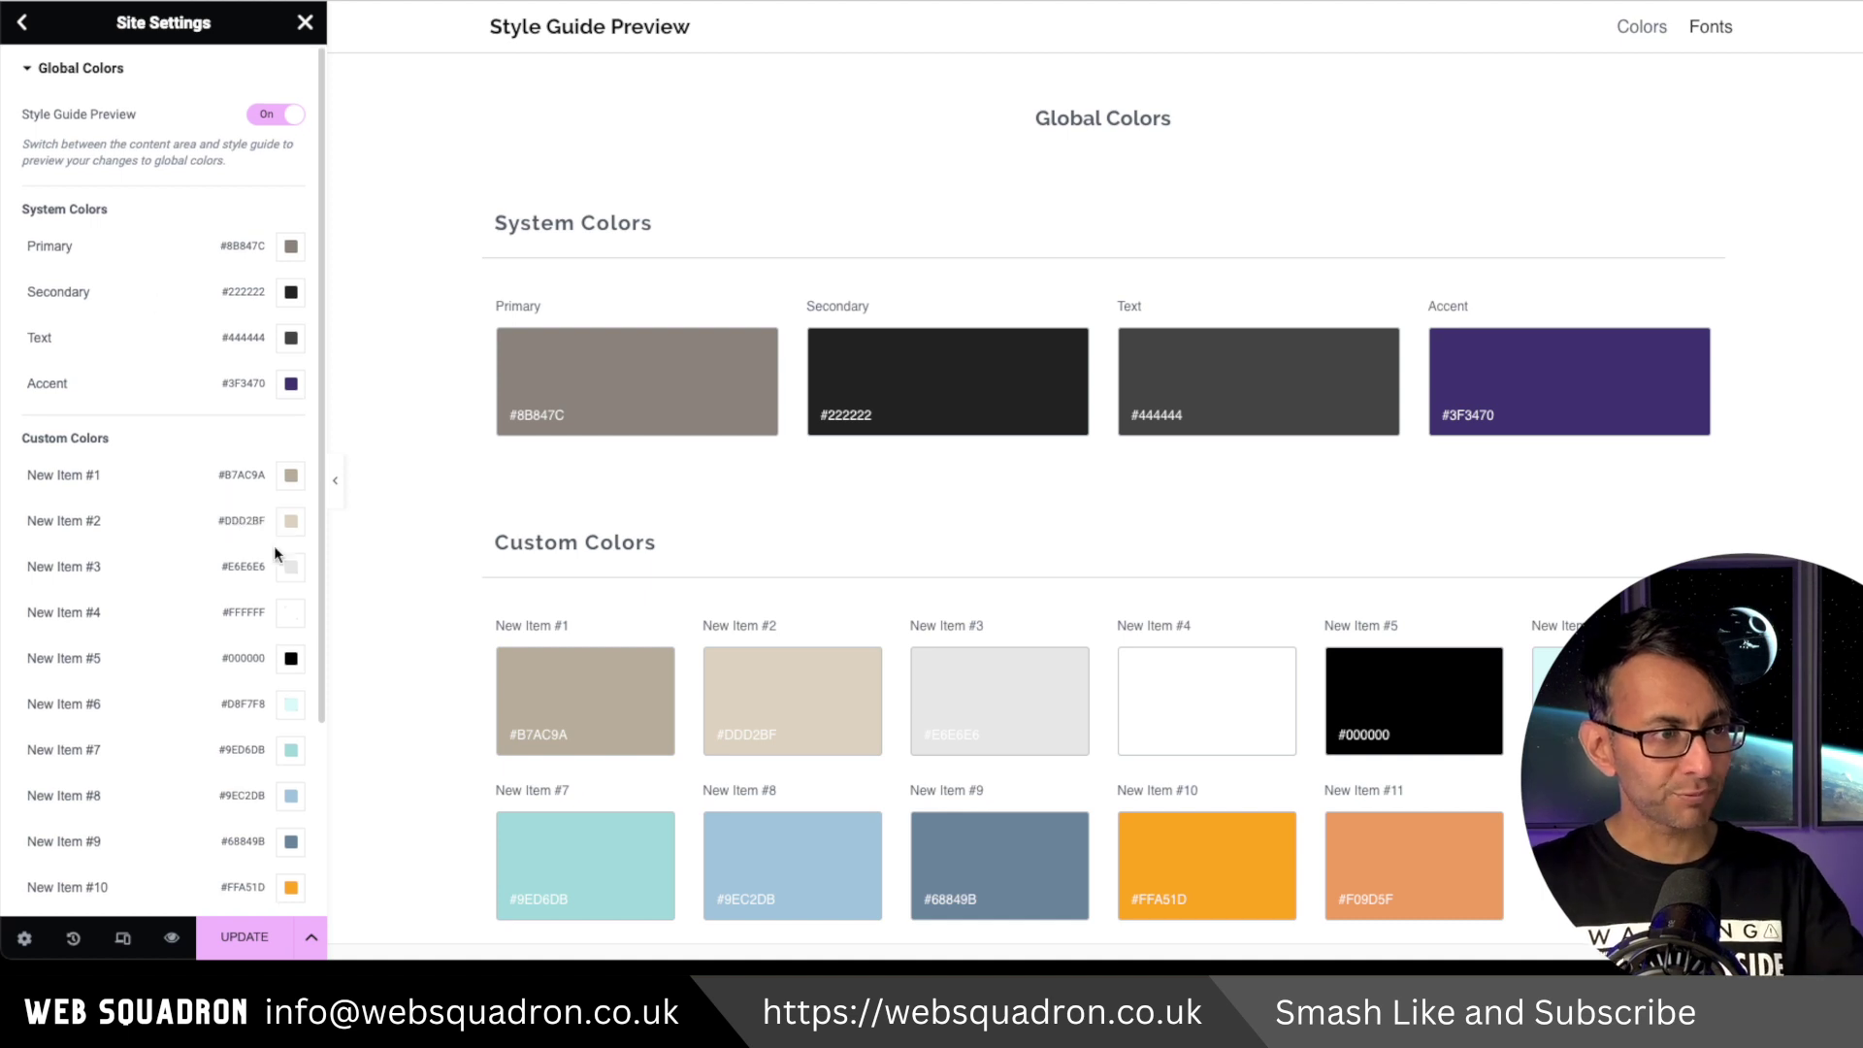
scroll(273, 548, "down", 3)
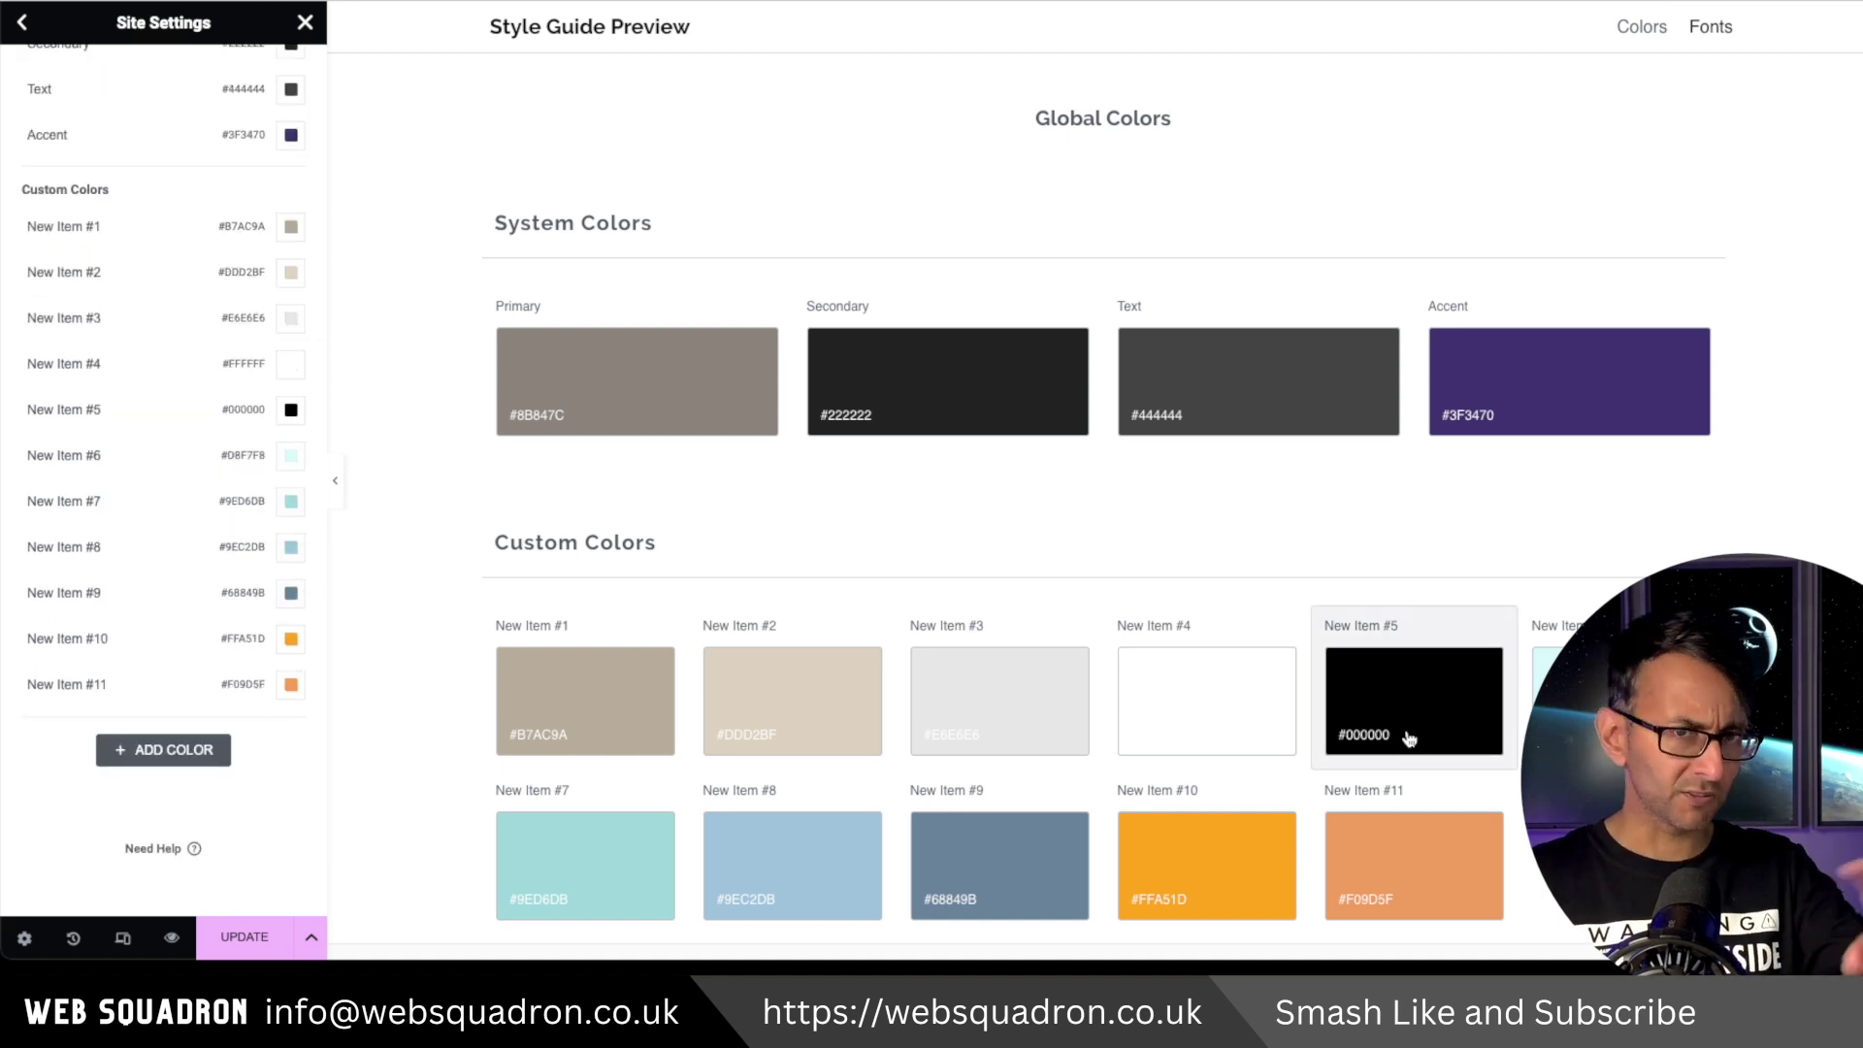
scroll(204, 442, "up", 3)
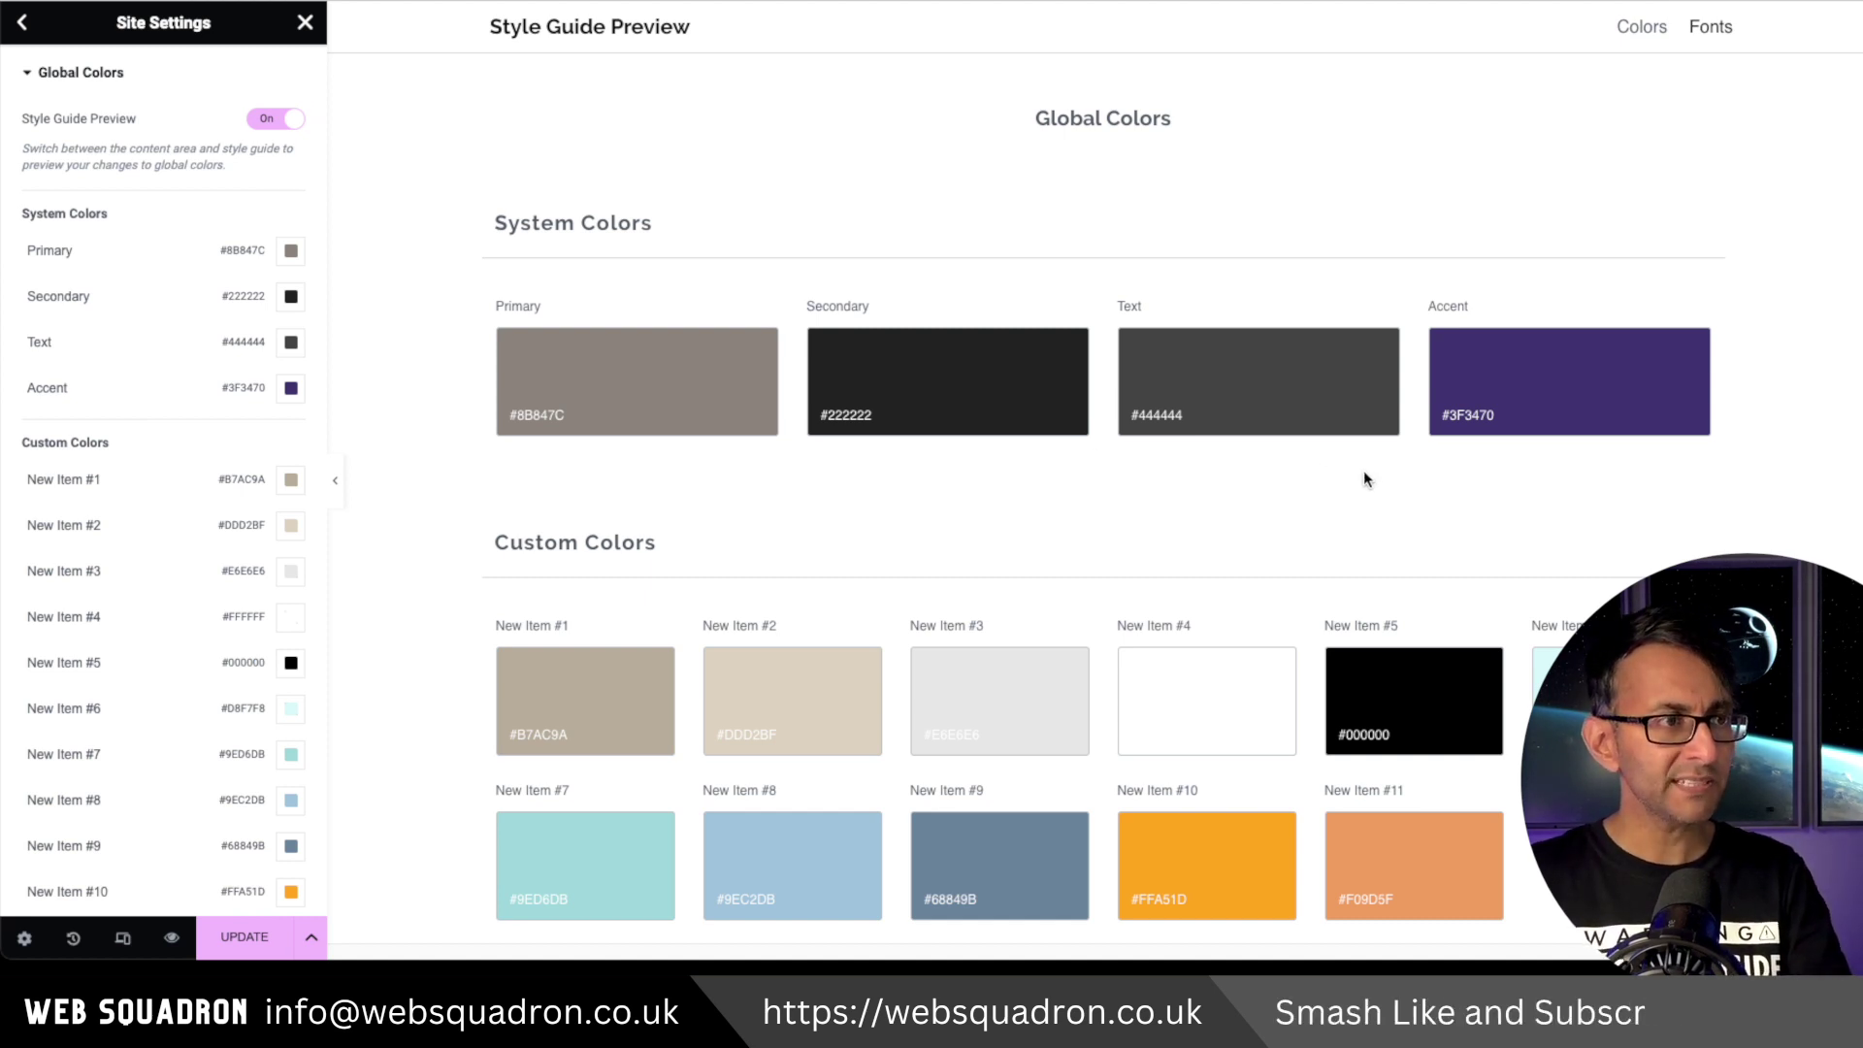
Step: Toggle the Style Guide Preview off and back on, then select the Primary colour swatch
left_click(281, 123)
left_click(285, 121)
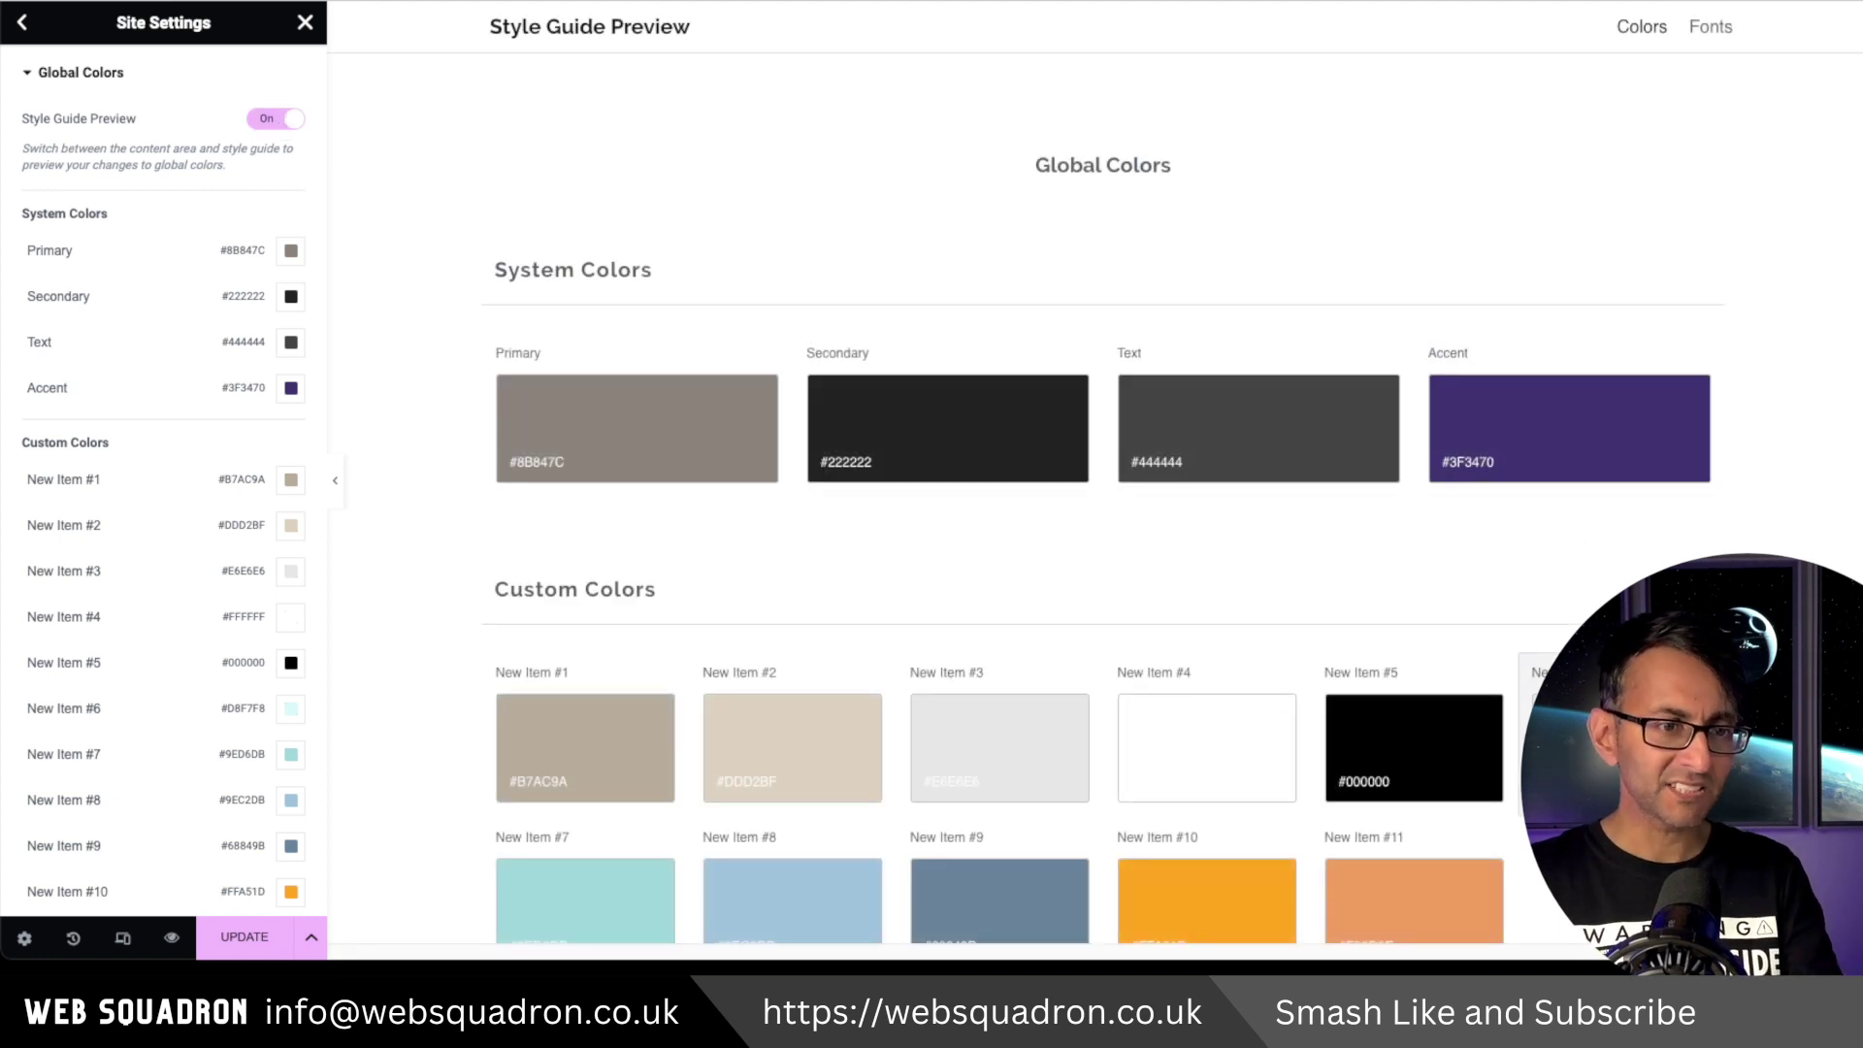
scroll(1103, 504, "down", 1)
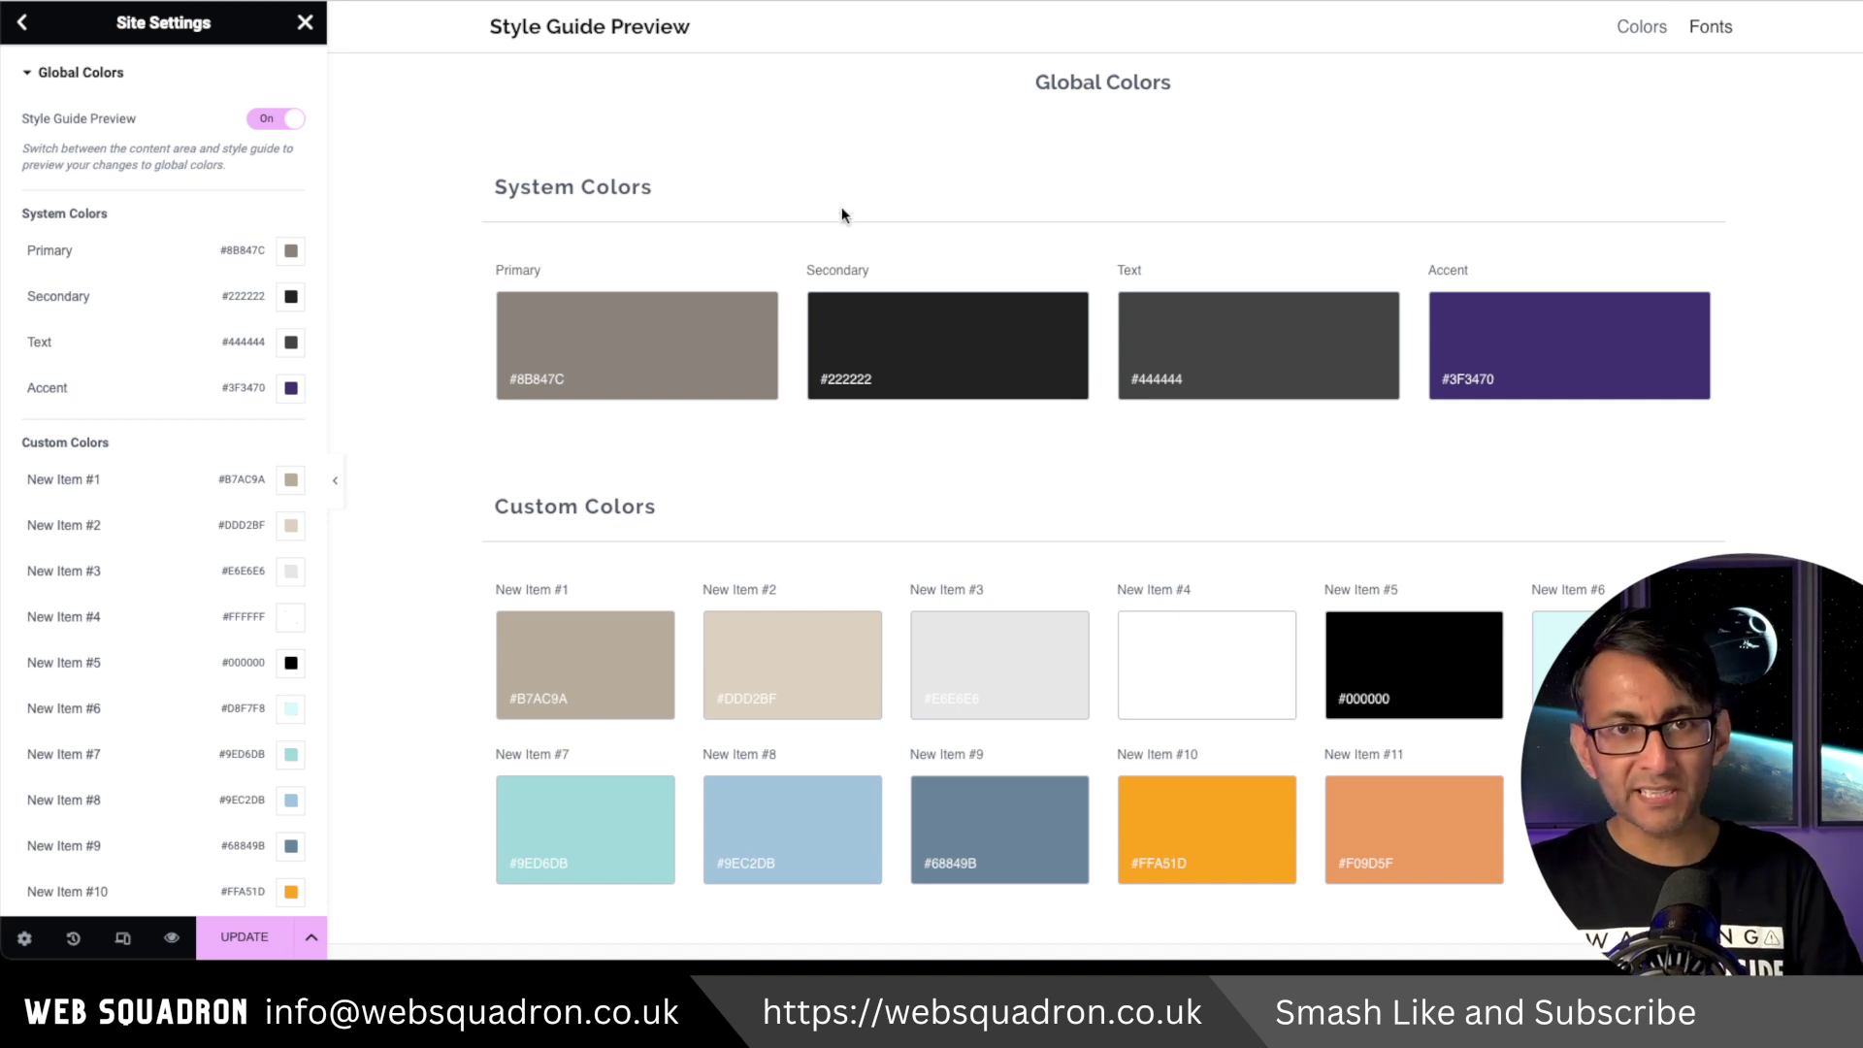
left_click(612, 363)
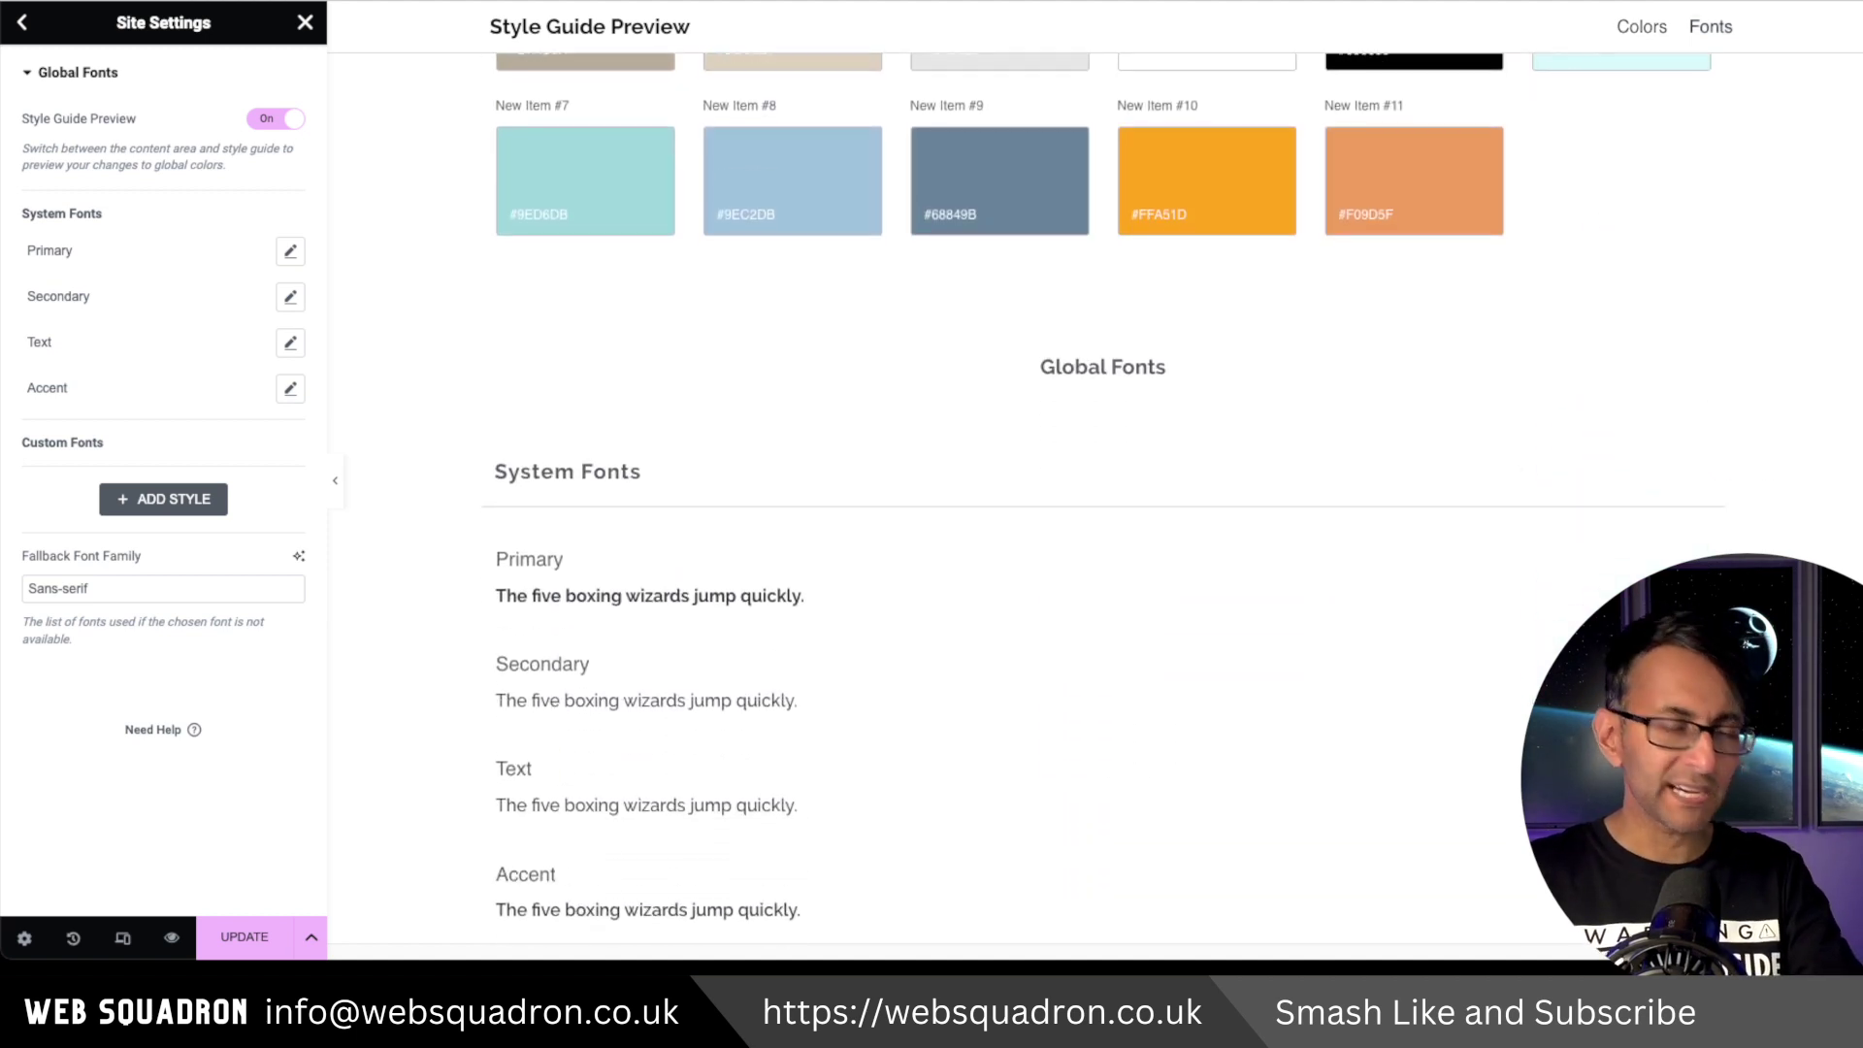
Step: Jump the style guide preview to Fonts and open the Primary font's typography settings
left_click(1641, 28)
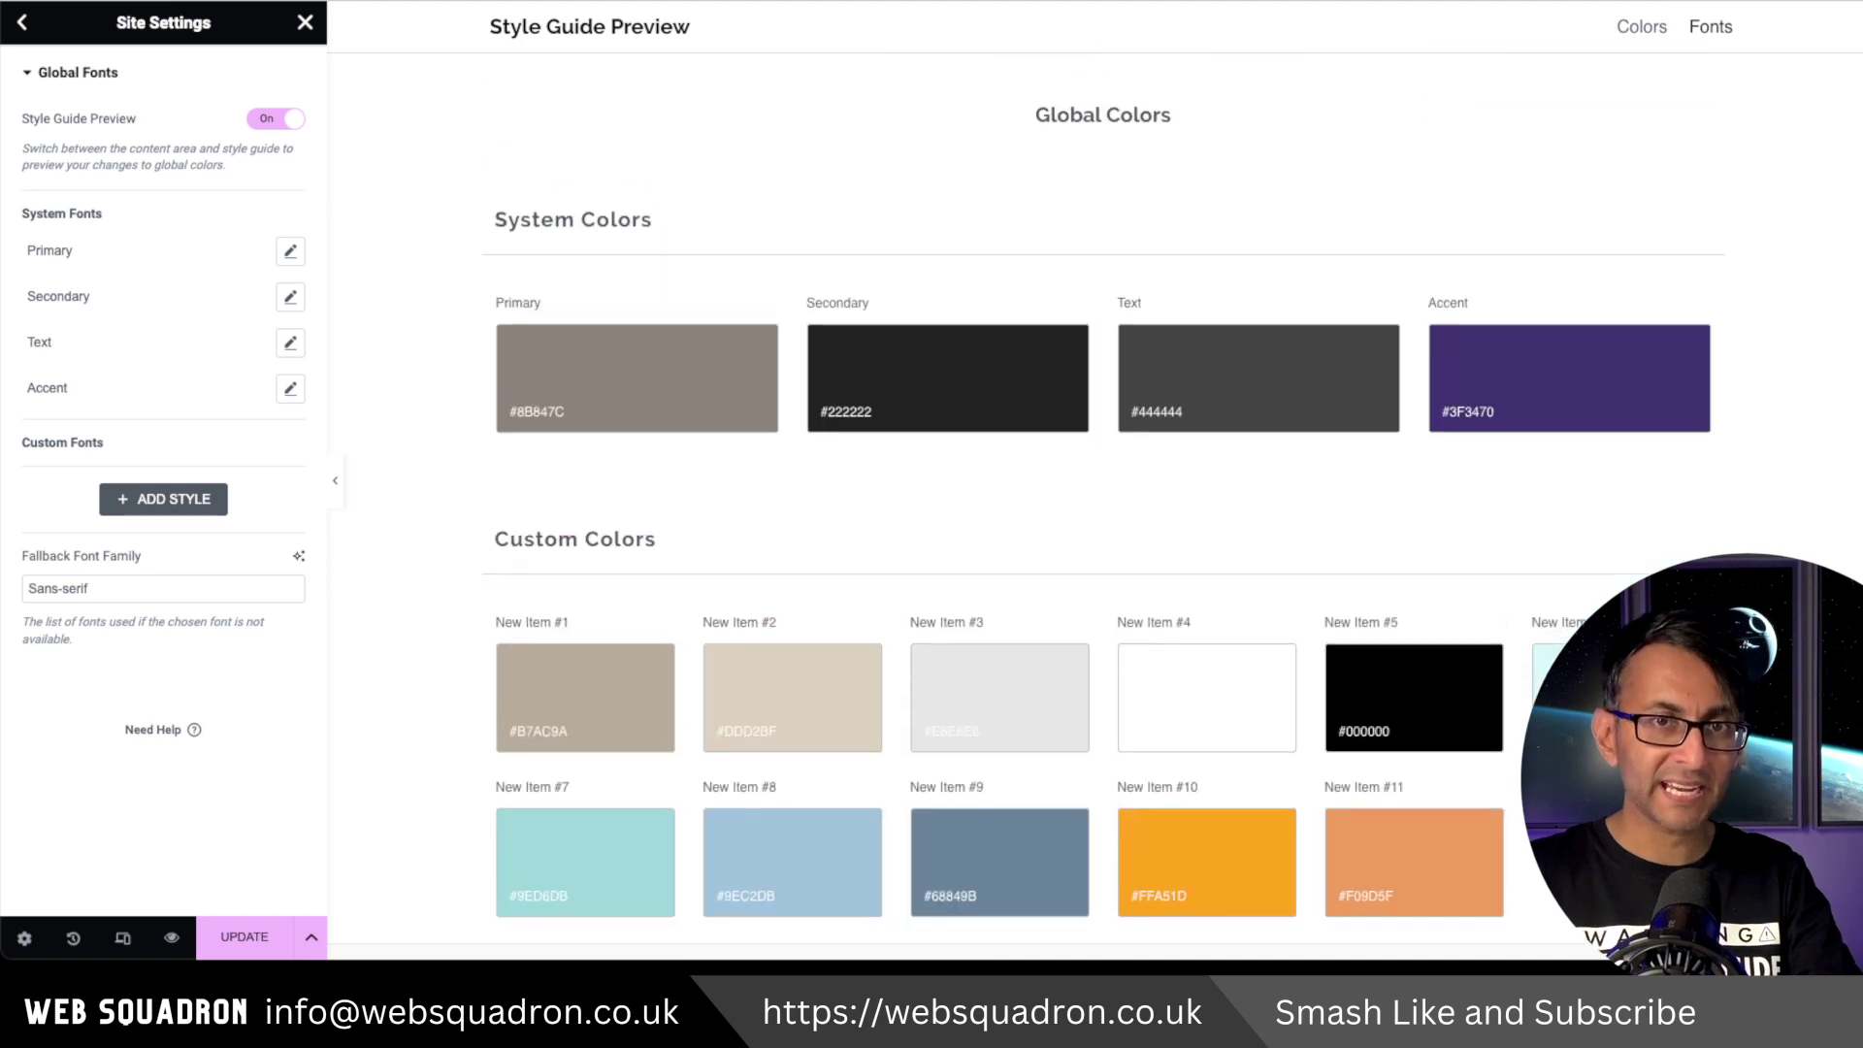
left_click(1709, 27)
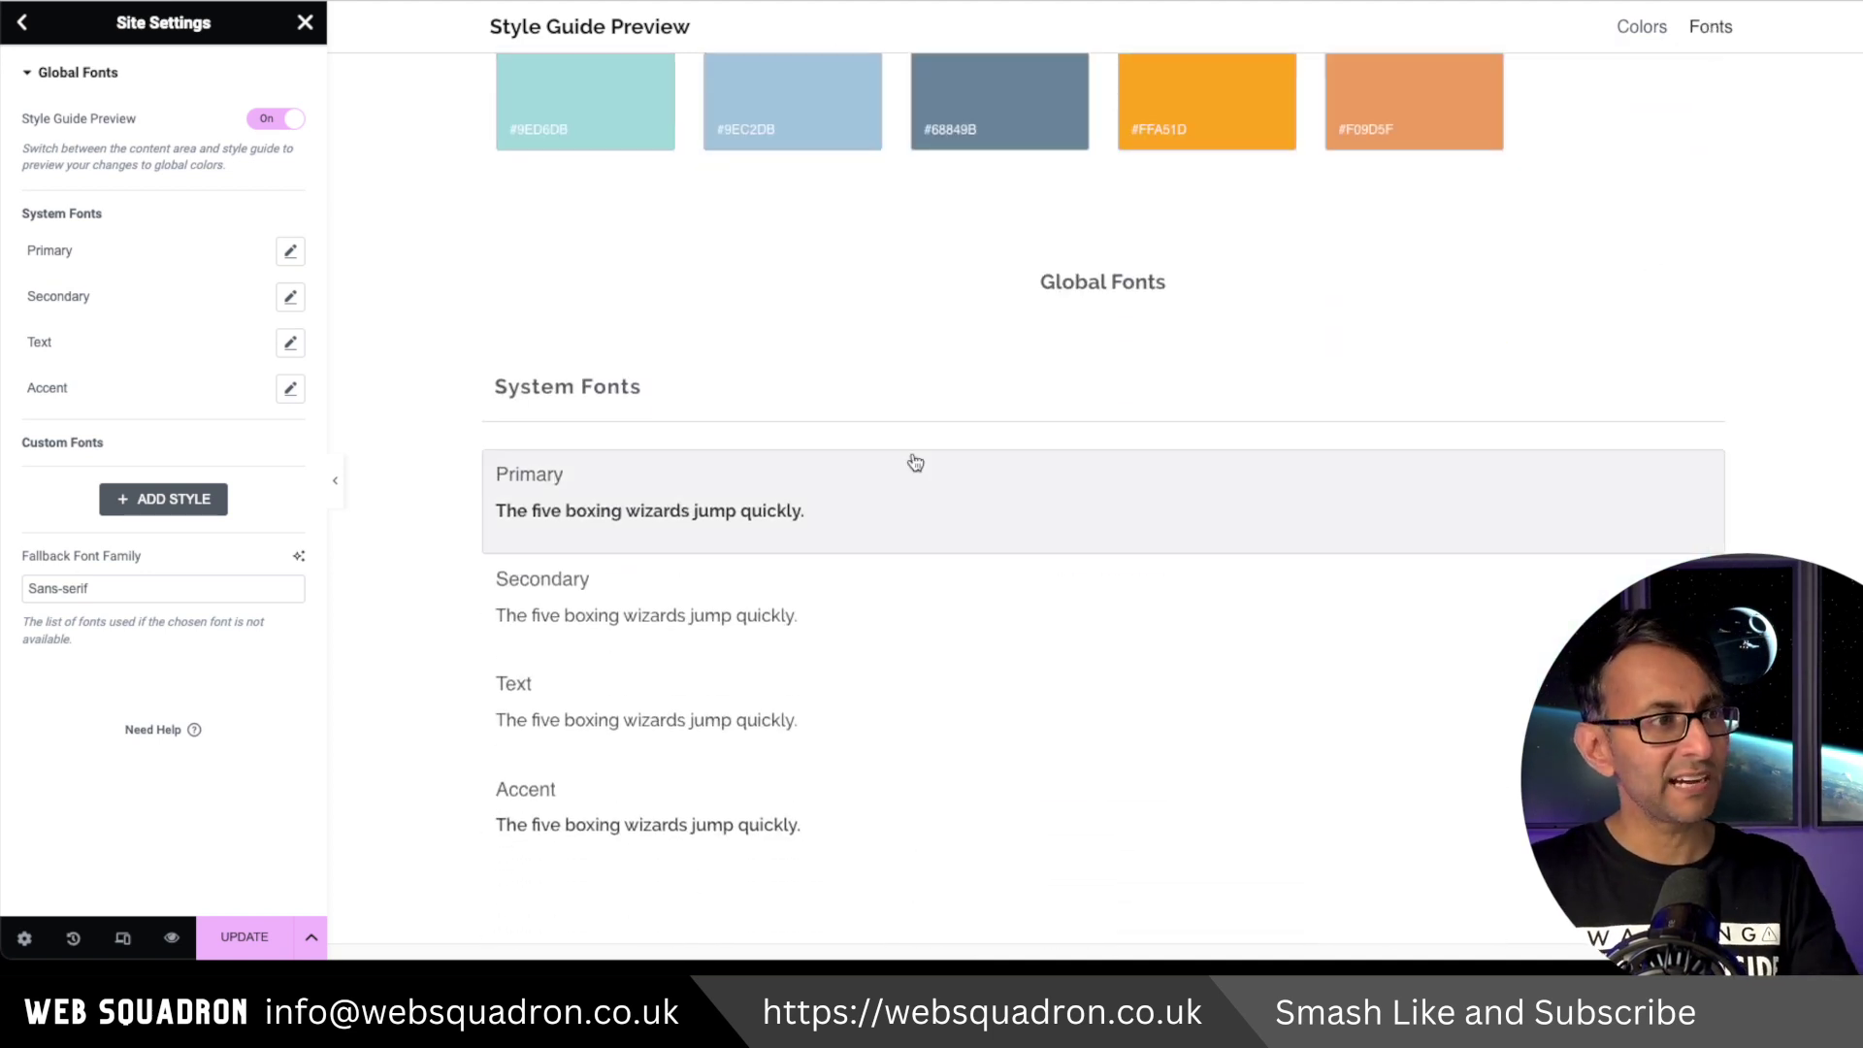
mouse_move(291, 254)
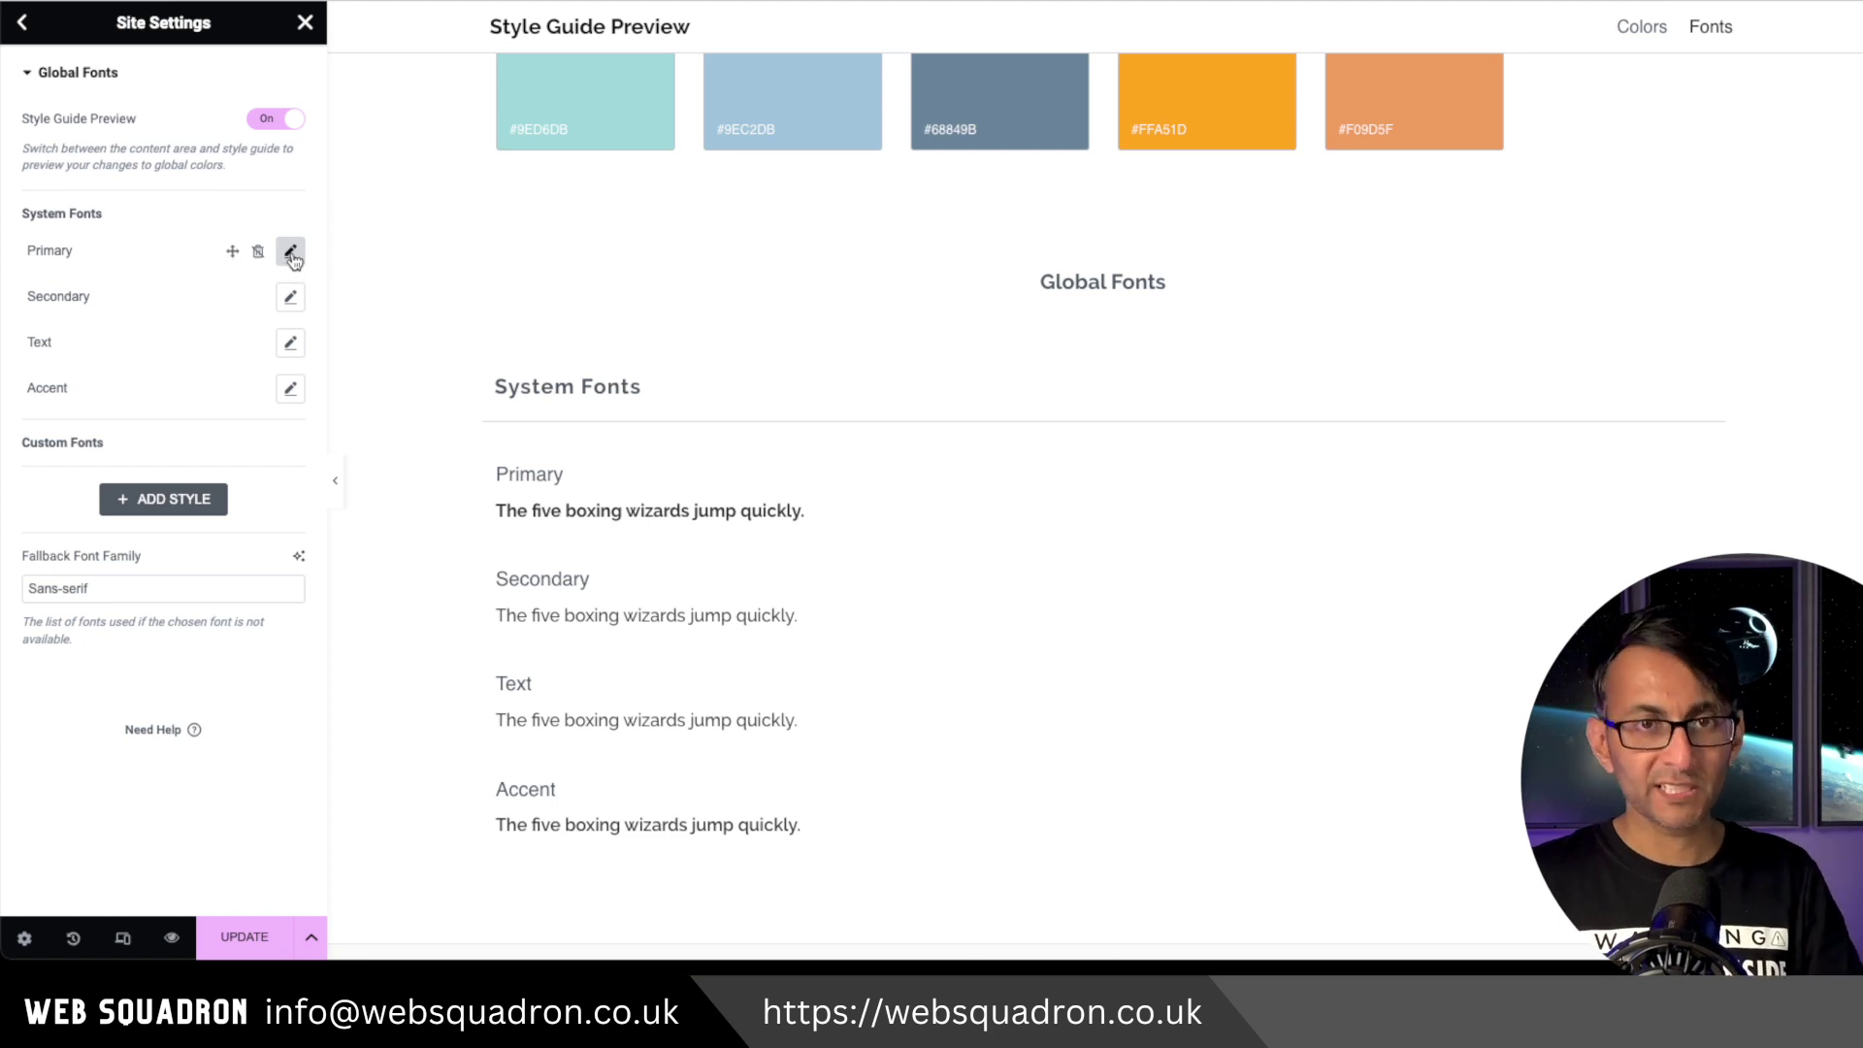
left_click(290, 252)
Step: Choose a font family for Primary, close its typography settings, and scroll the preview
left_click(221, 350)
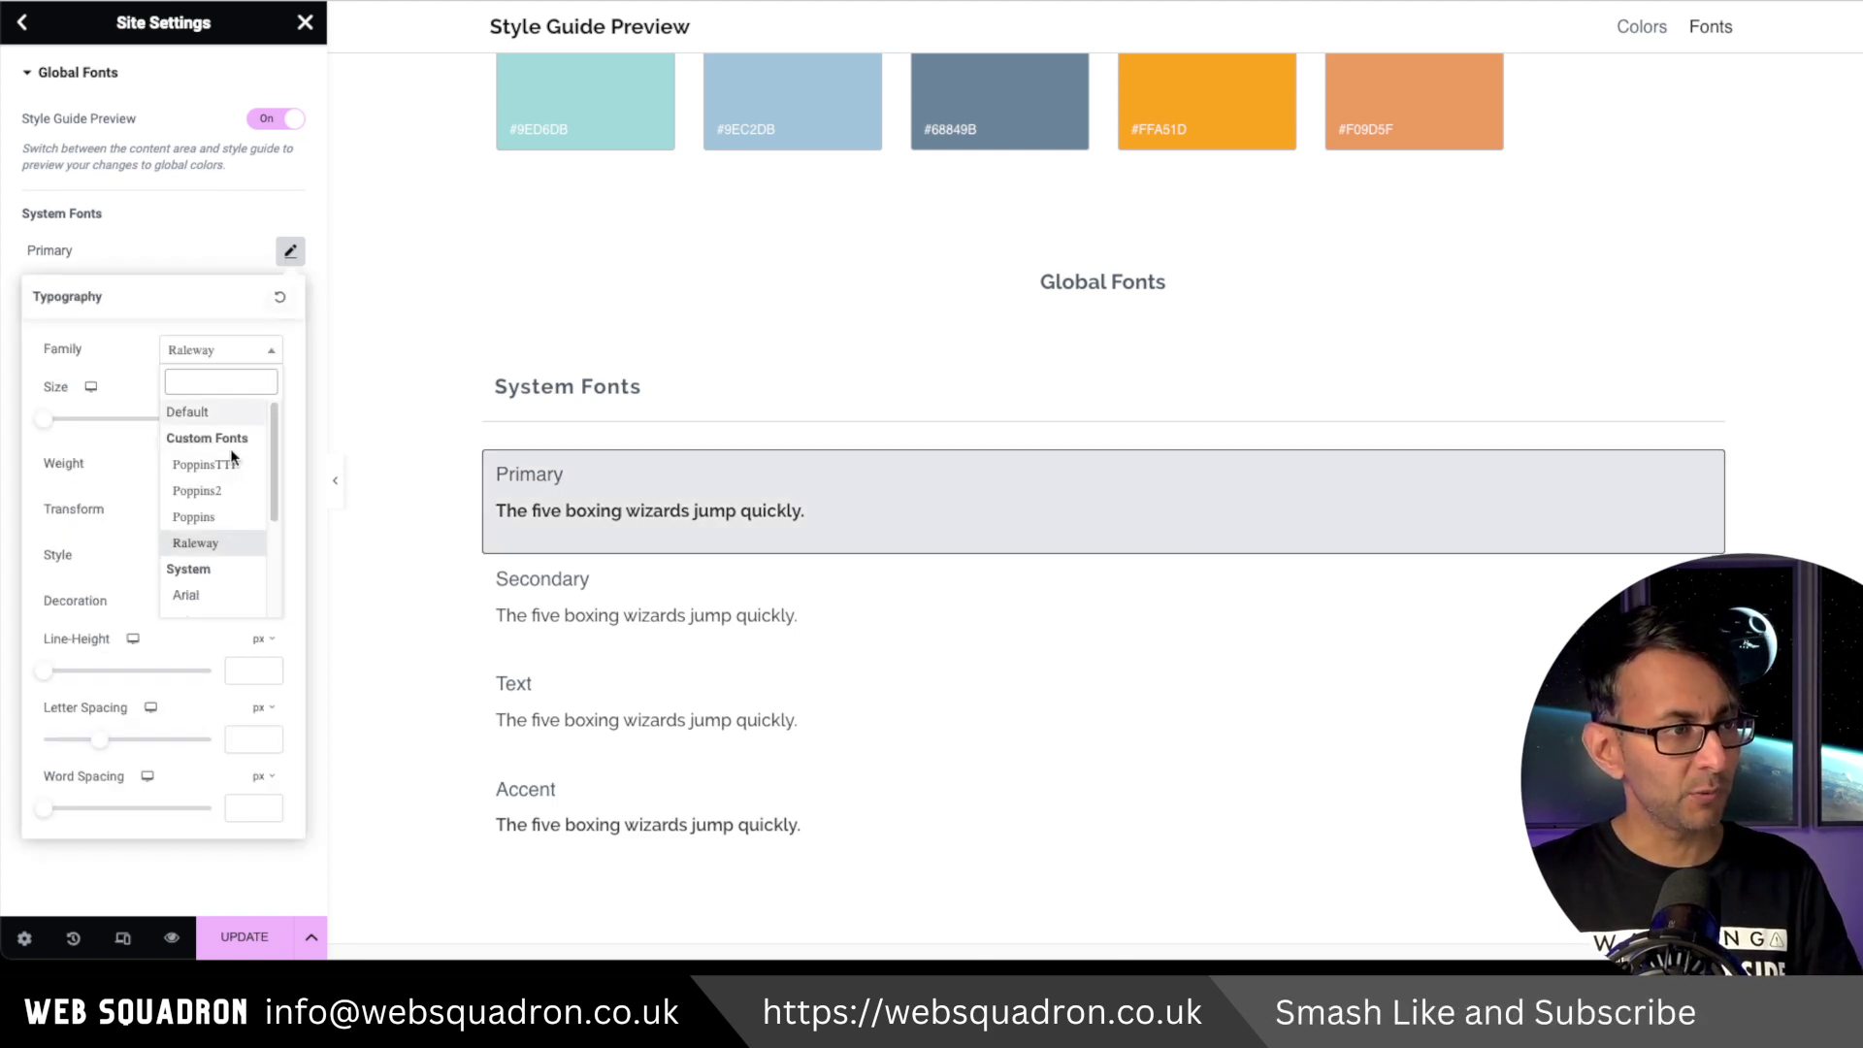
scroll(209, 514, "down", 2)
left_click(208, 529)
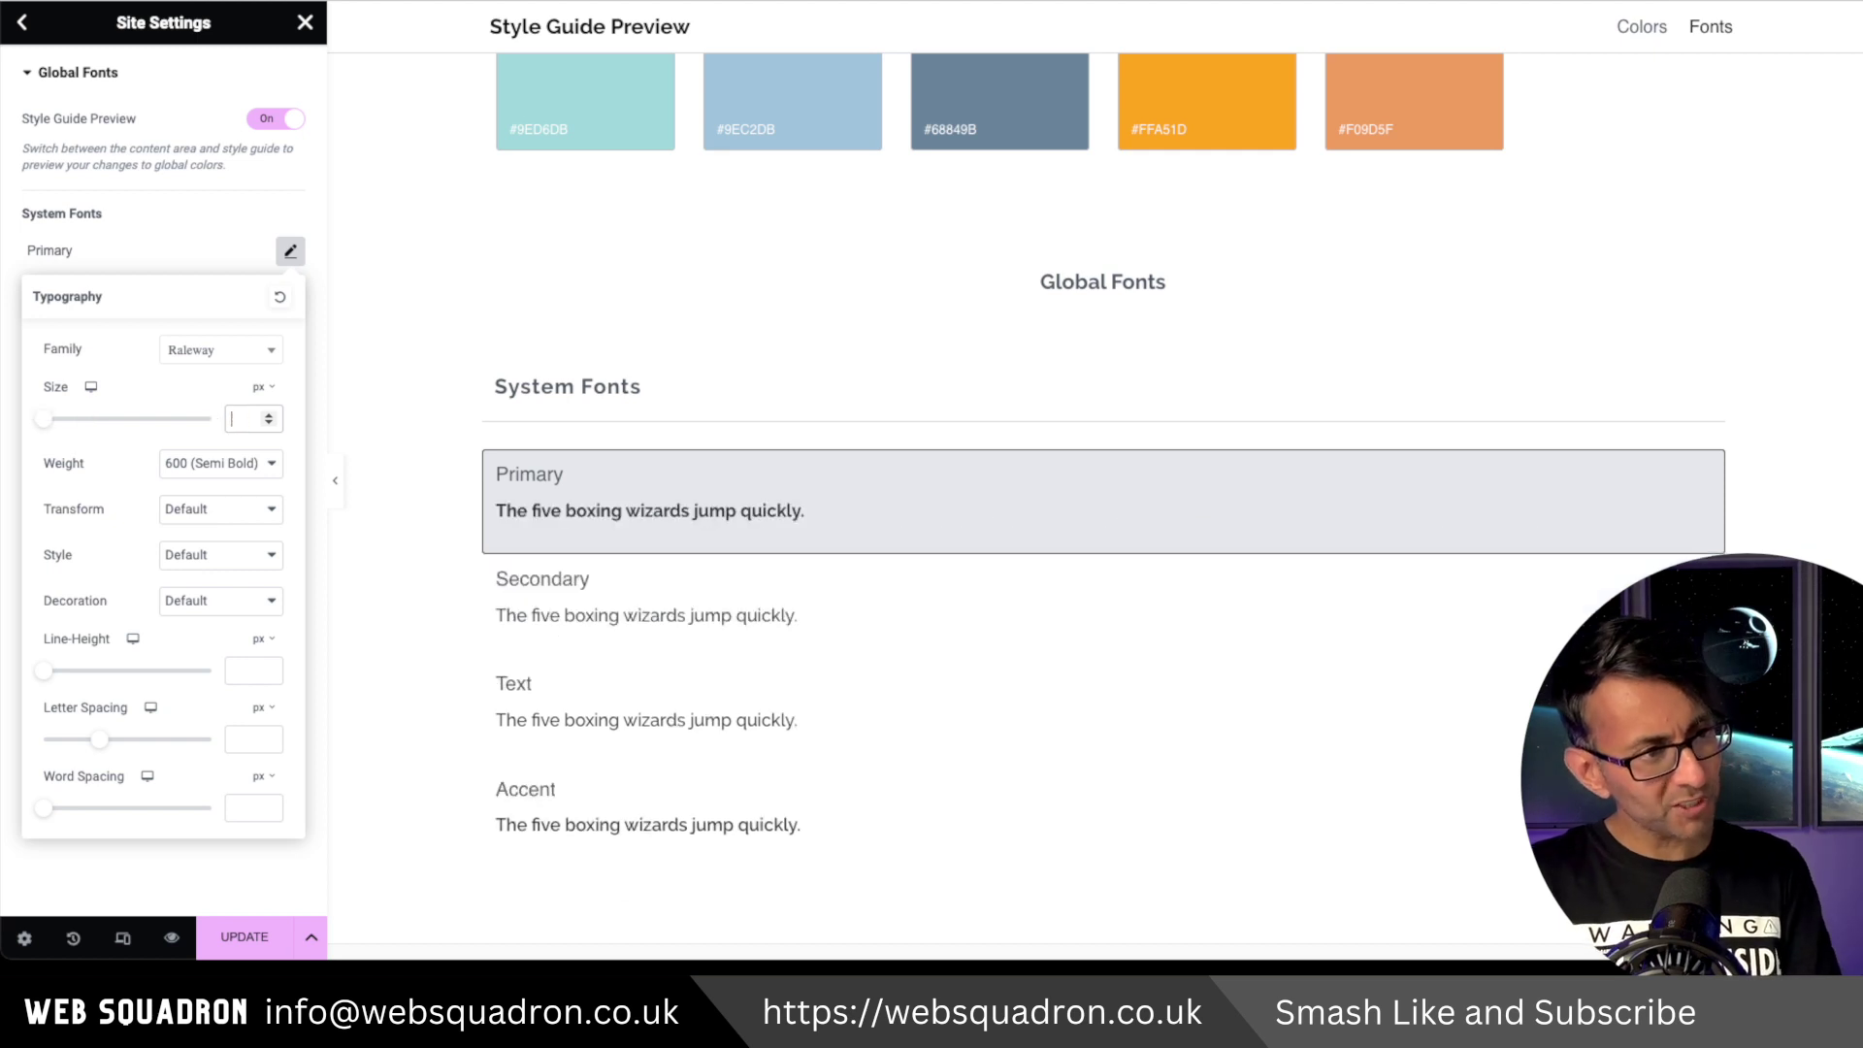
left_click(347, 347)
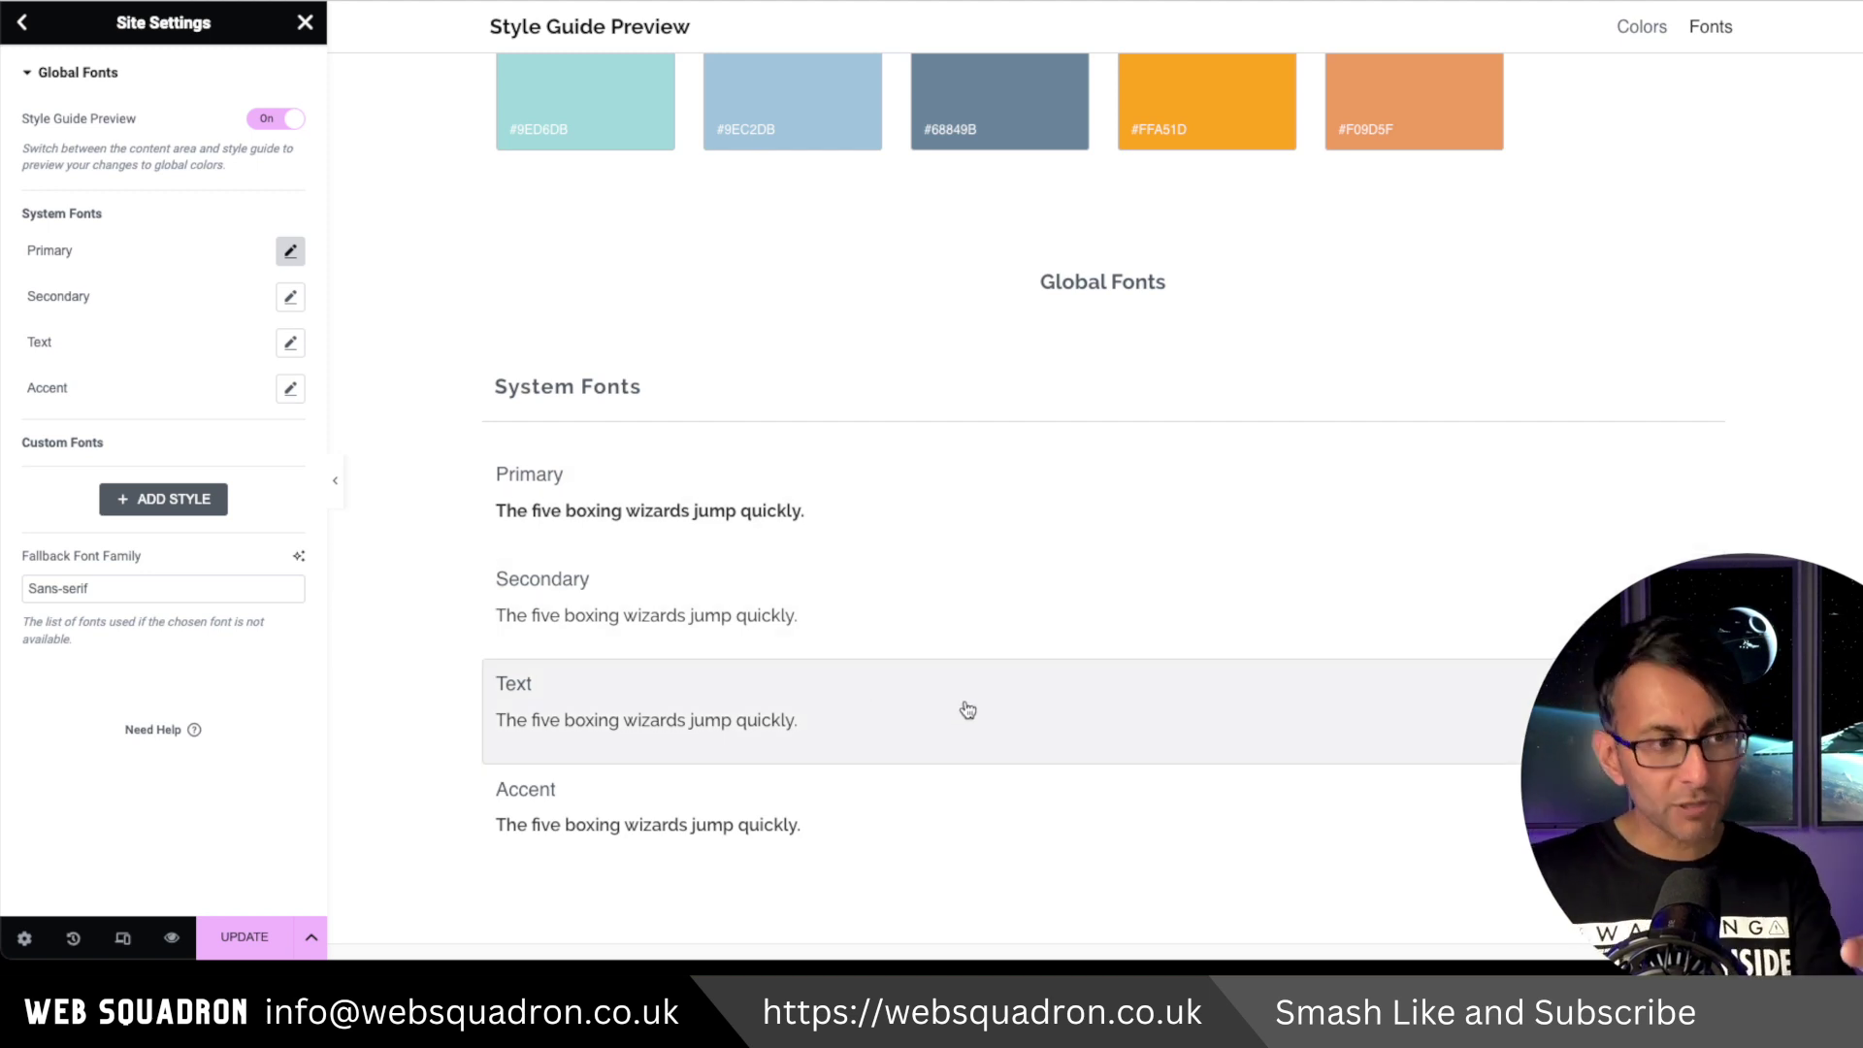
scroll(1009, 735, "up", 6)
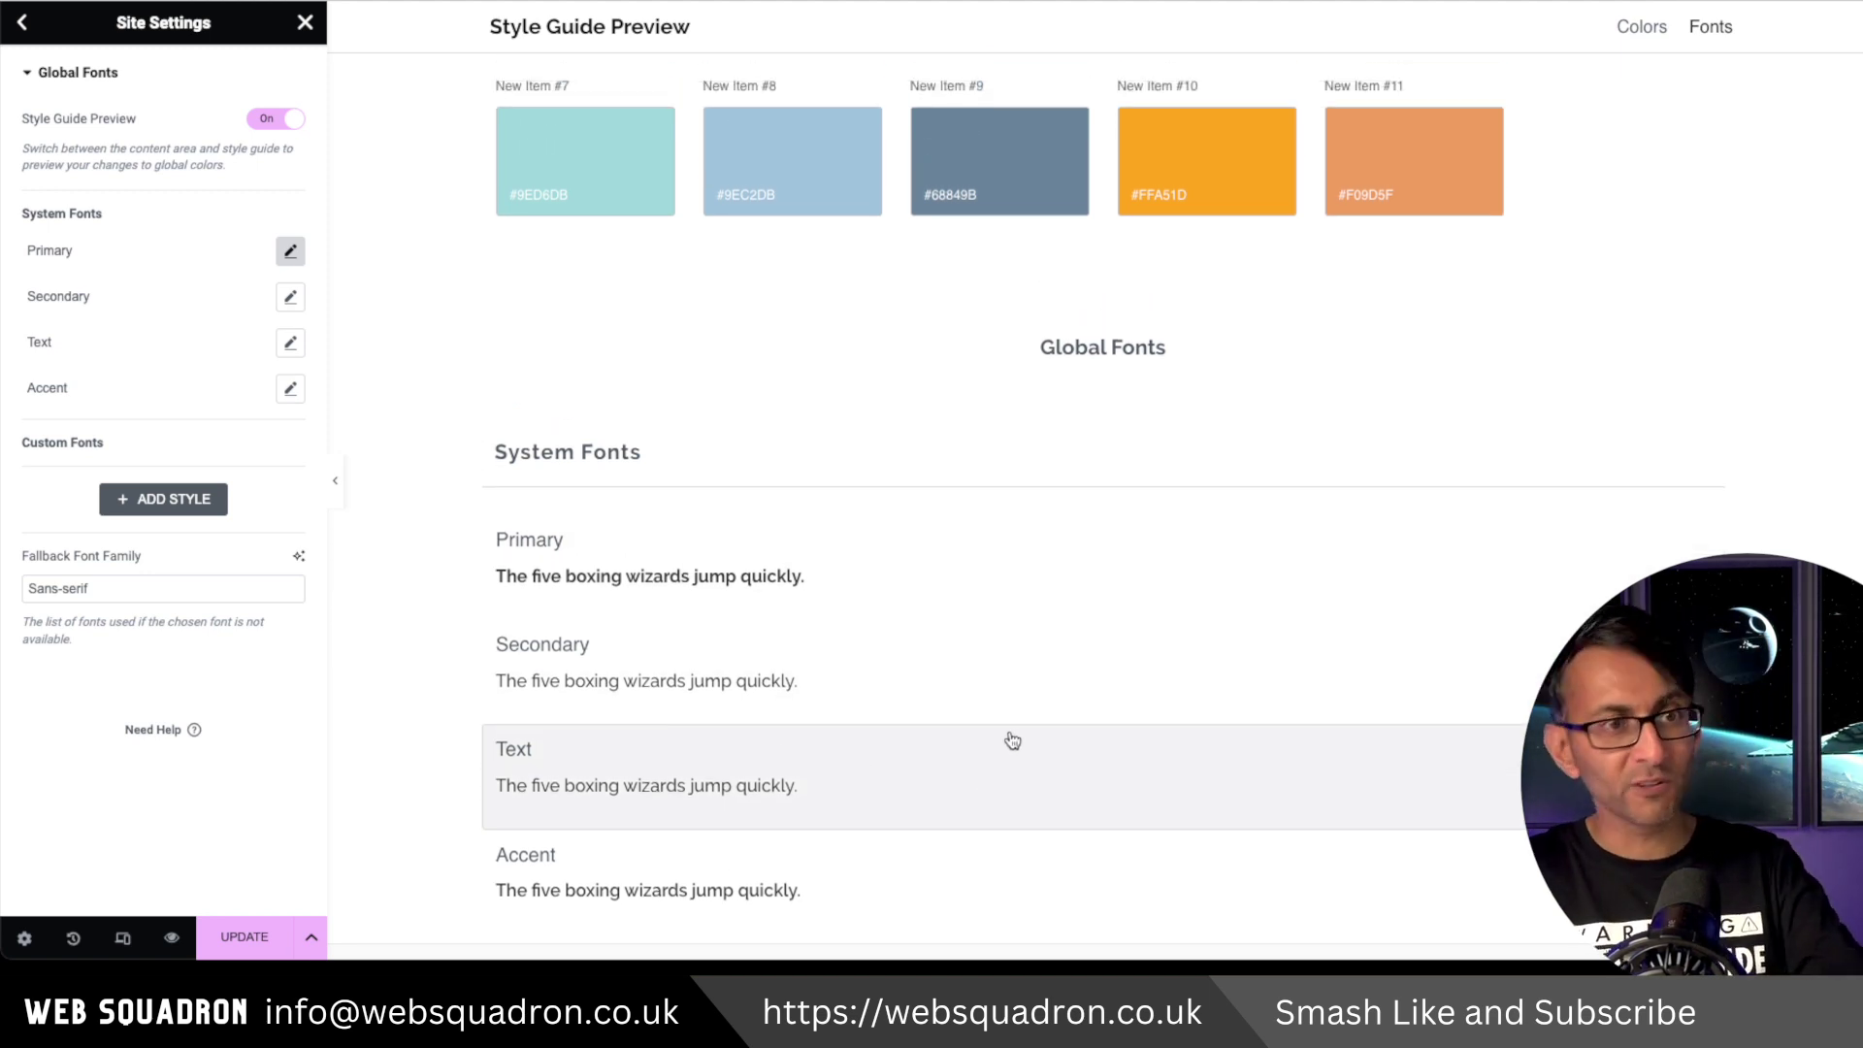
scroll(1014, 737, "up", 3)
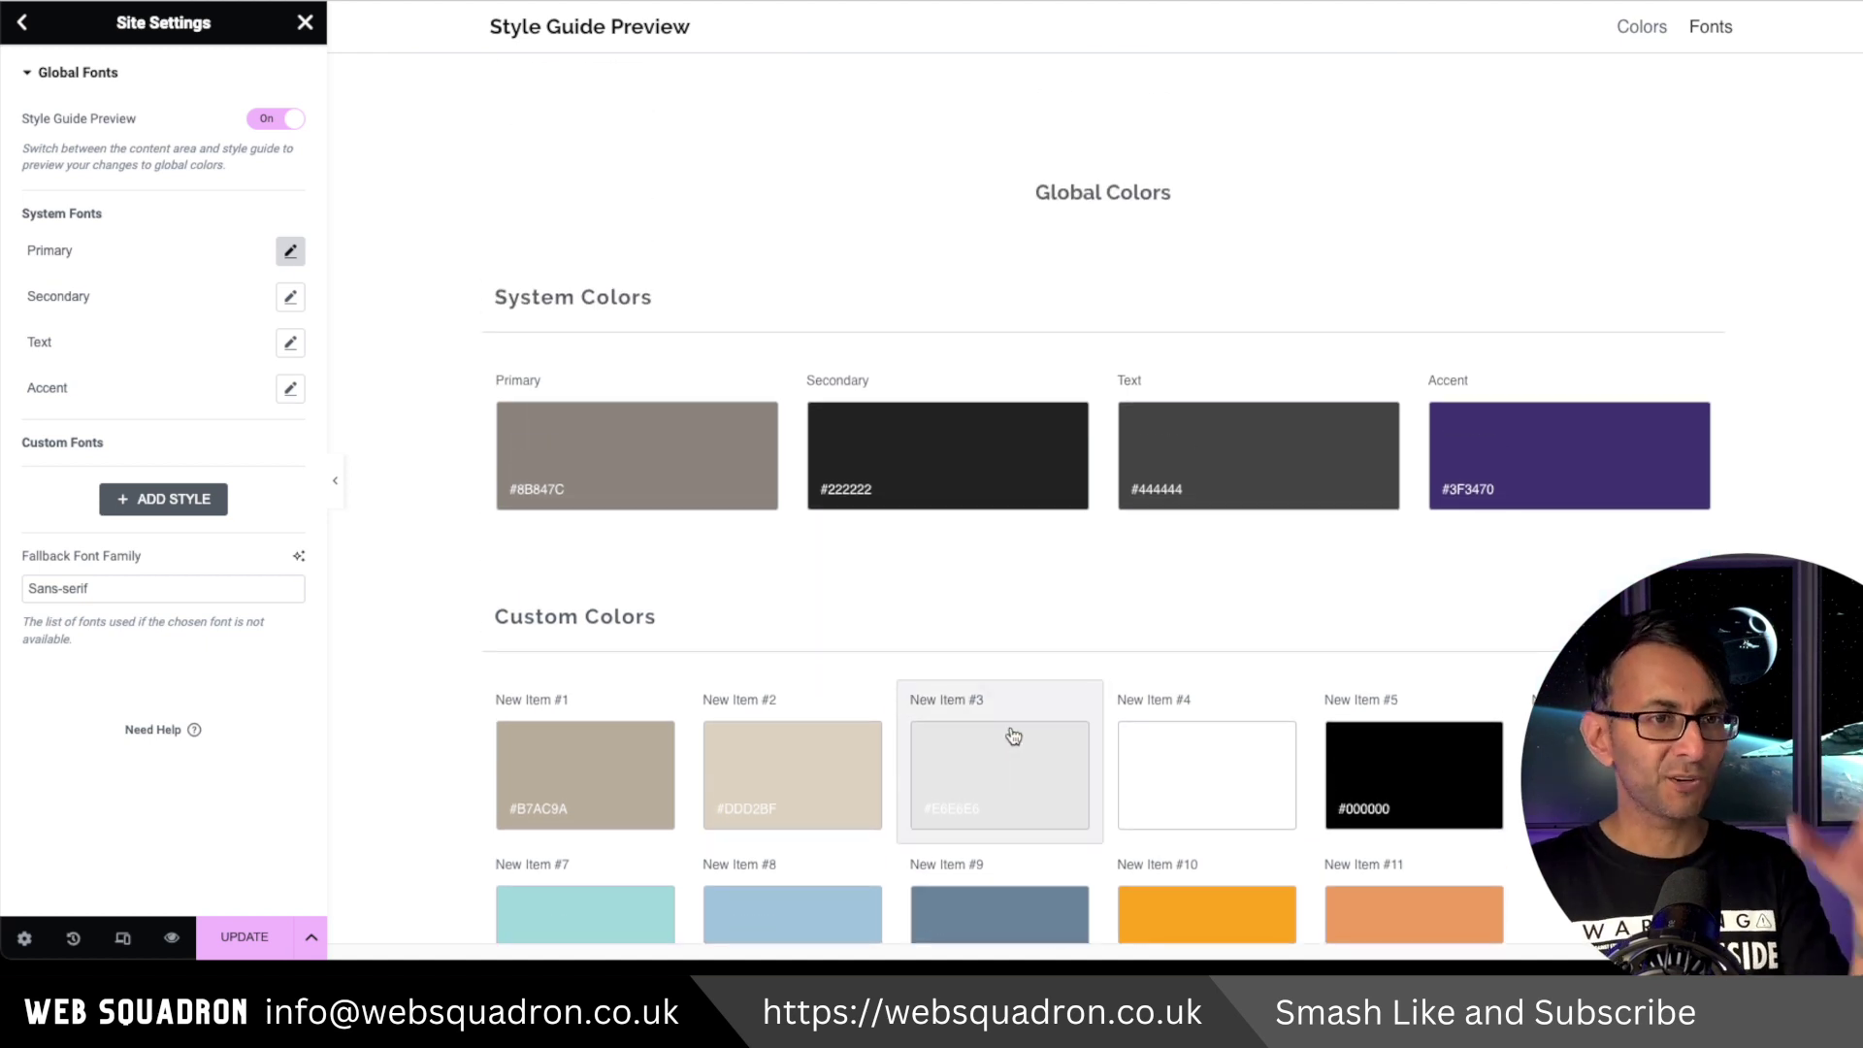
scroll(1013, 736, "down", 4)
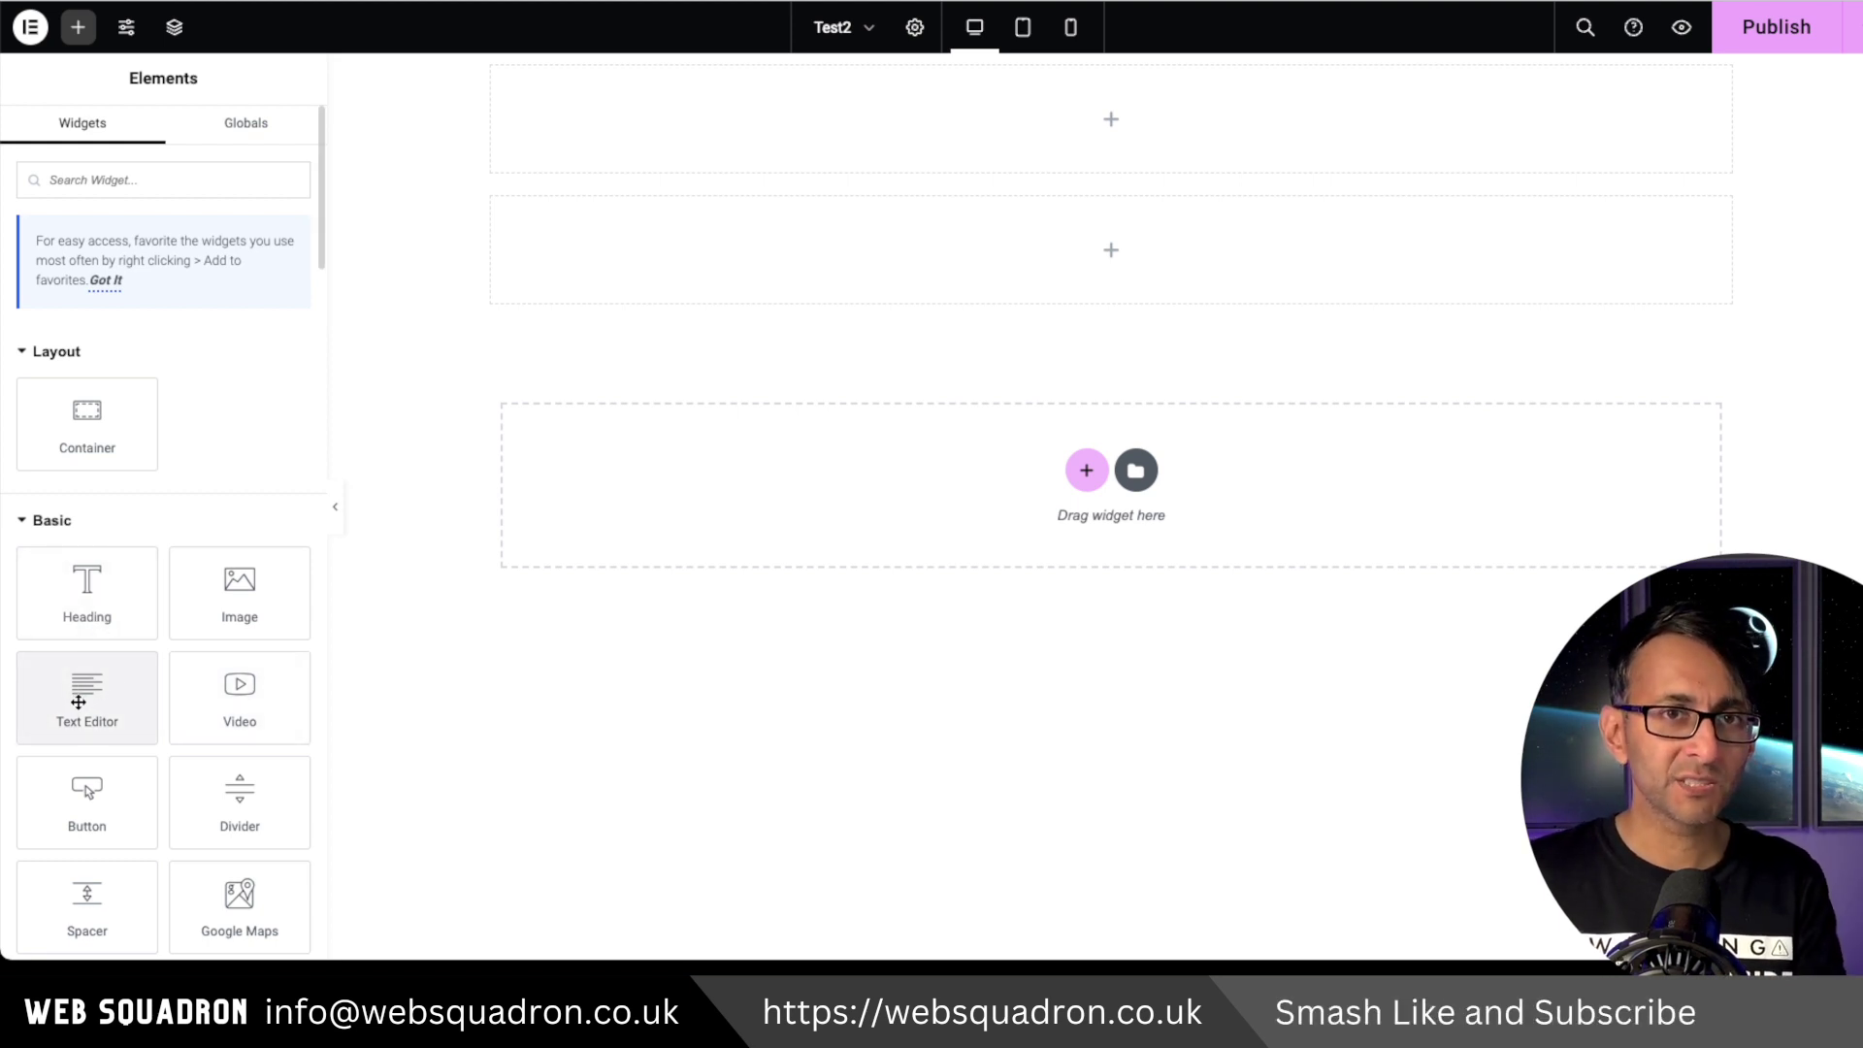
Step: Add a Heading widget to Test2 with a single click, then undo it with Ctrl+Z
left_click_drag(78, 701, 104, 606)
left_click(95, 606)
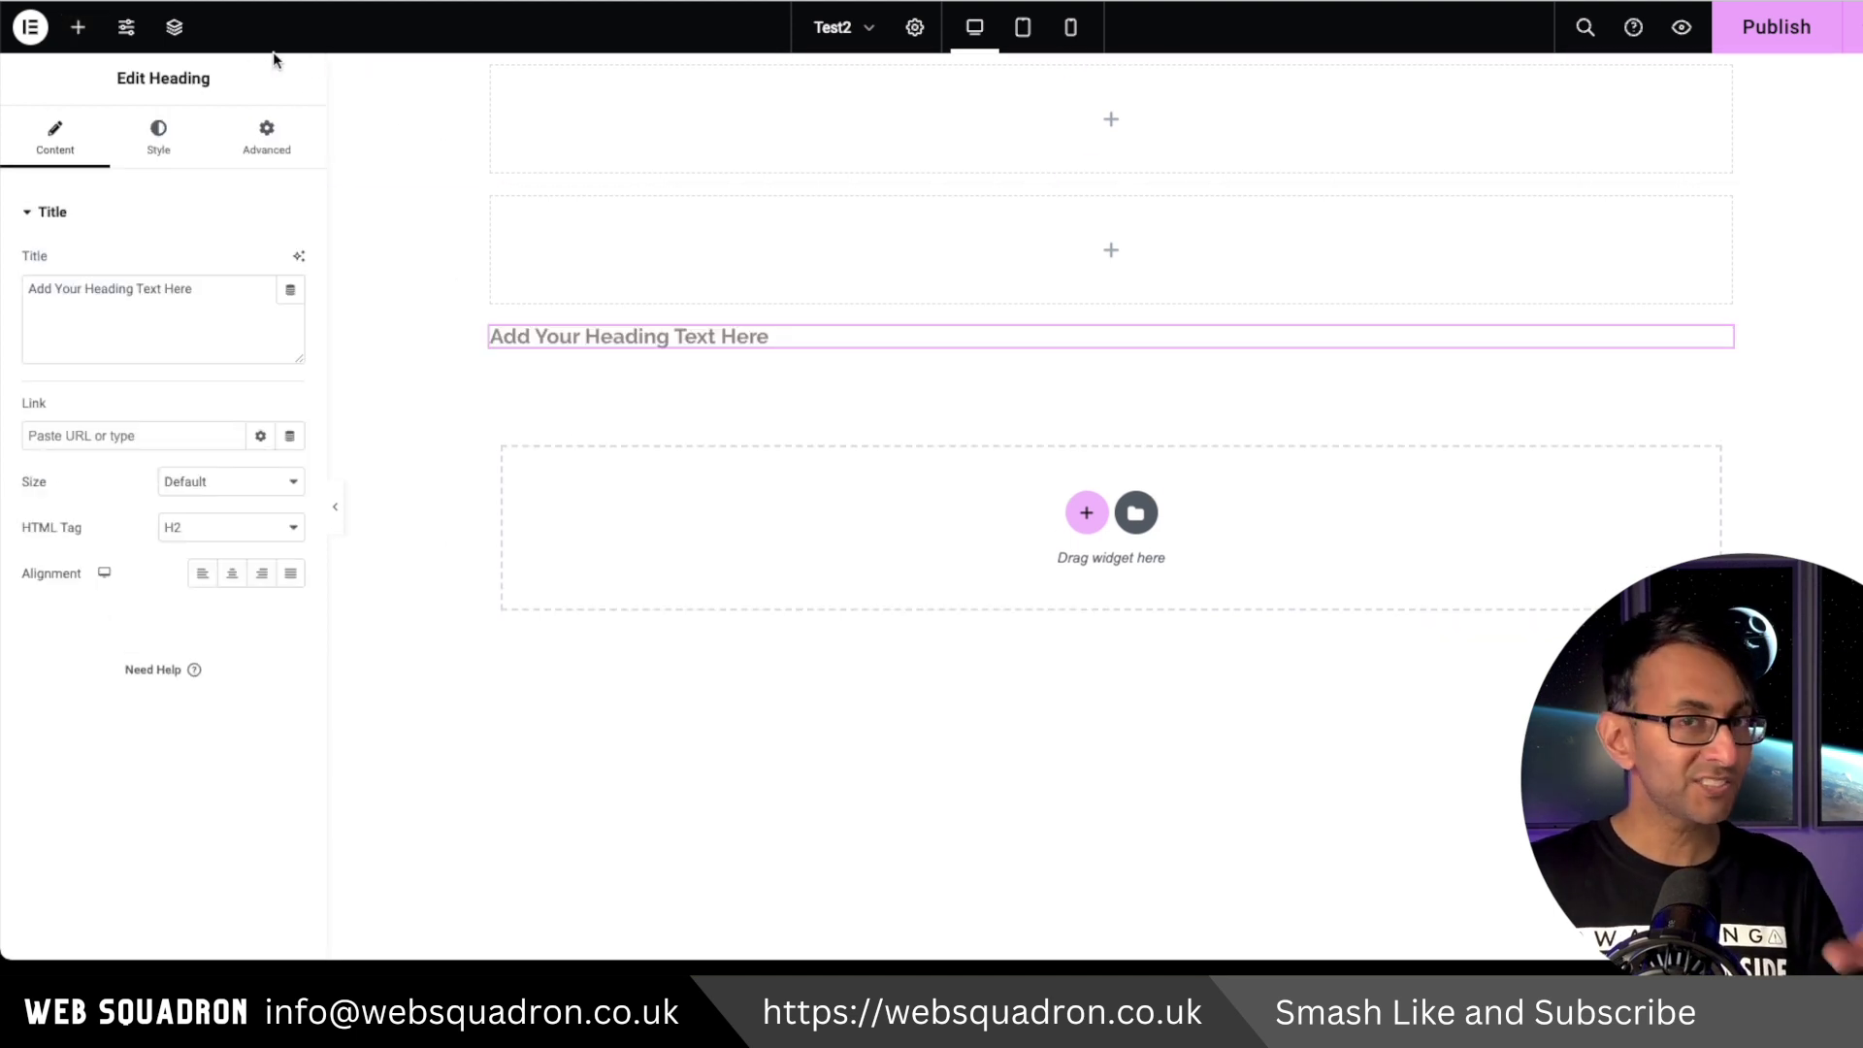
key("ctrl+z")
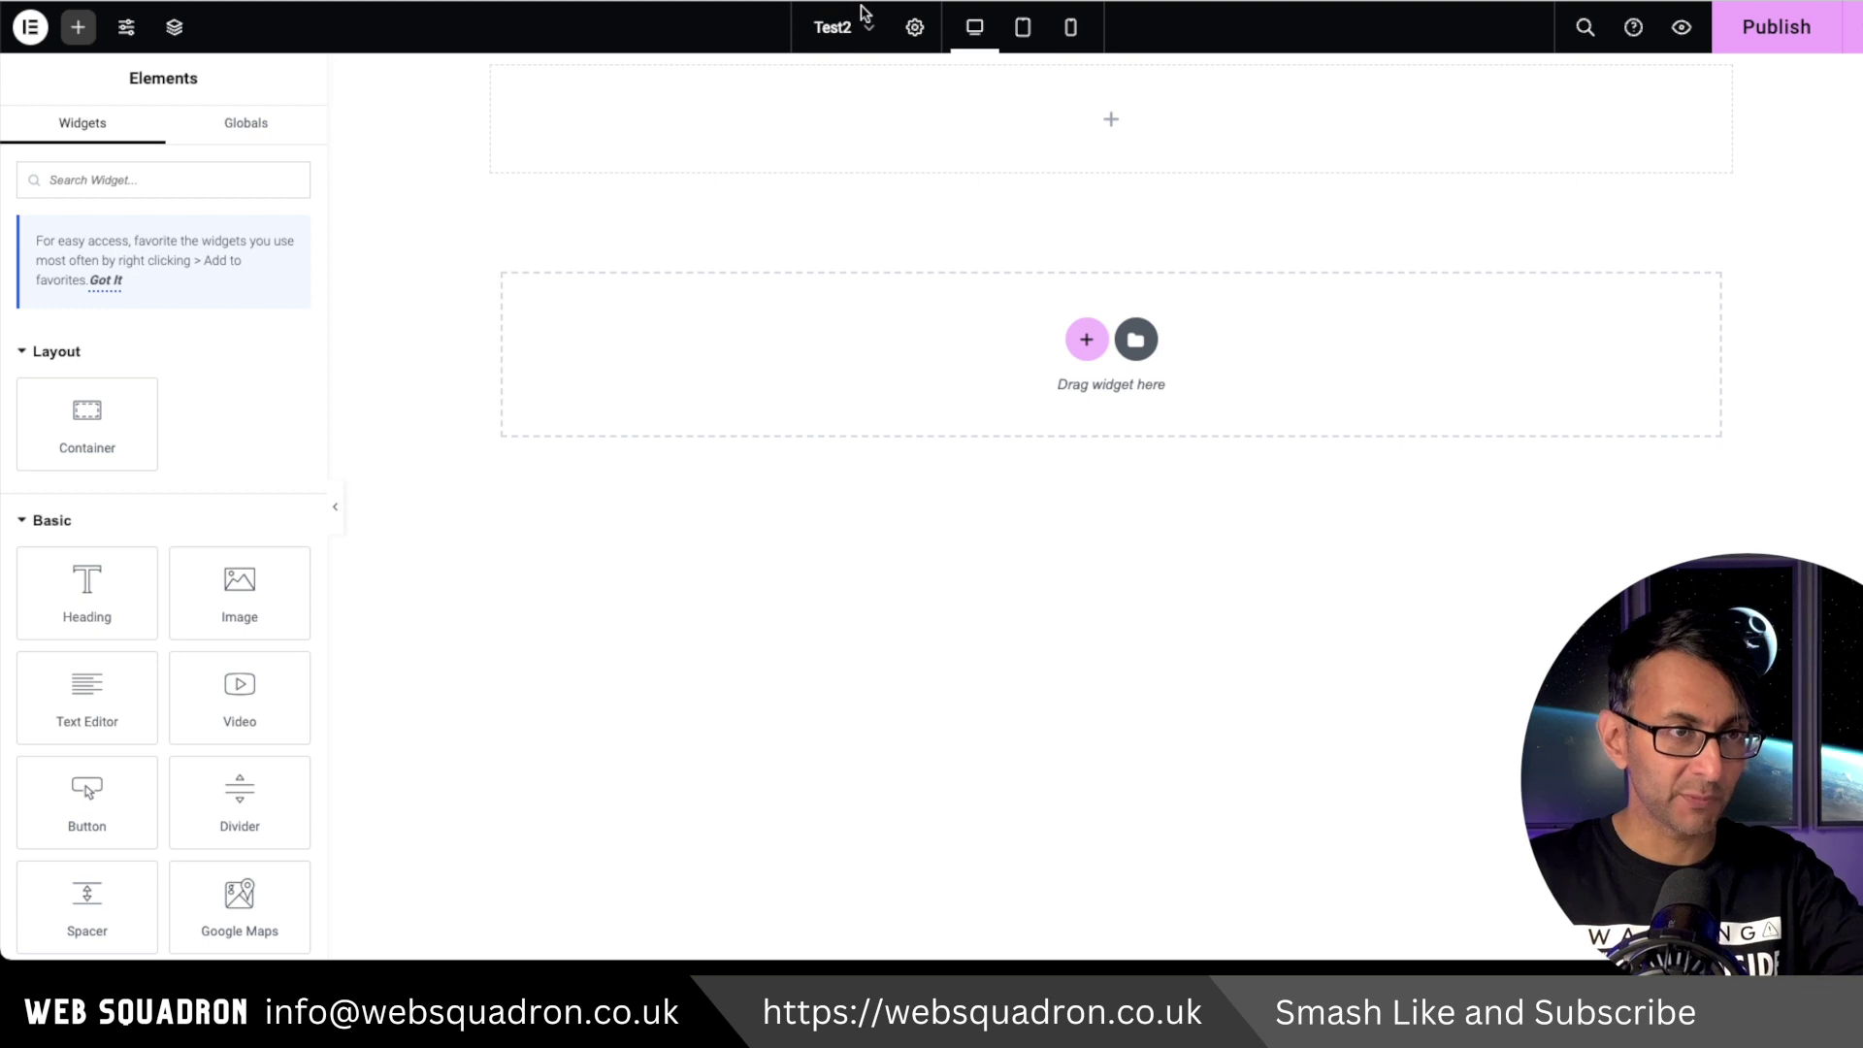
Step: Save Test2 and create the new draft page Elementor Page #1232 from the document list
left_click(862, 32)
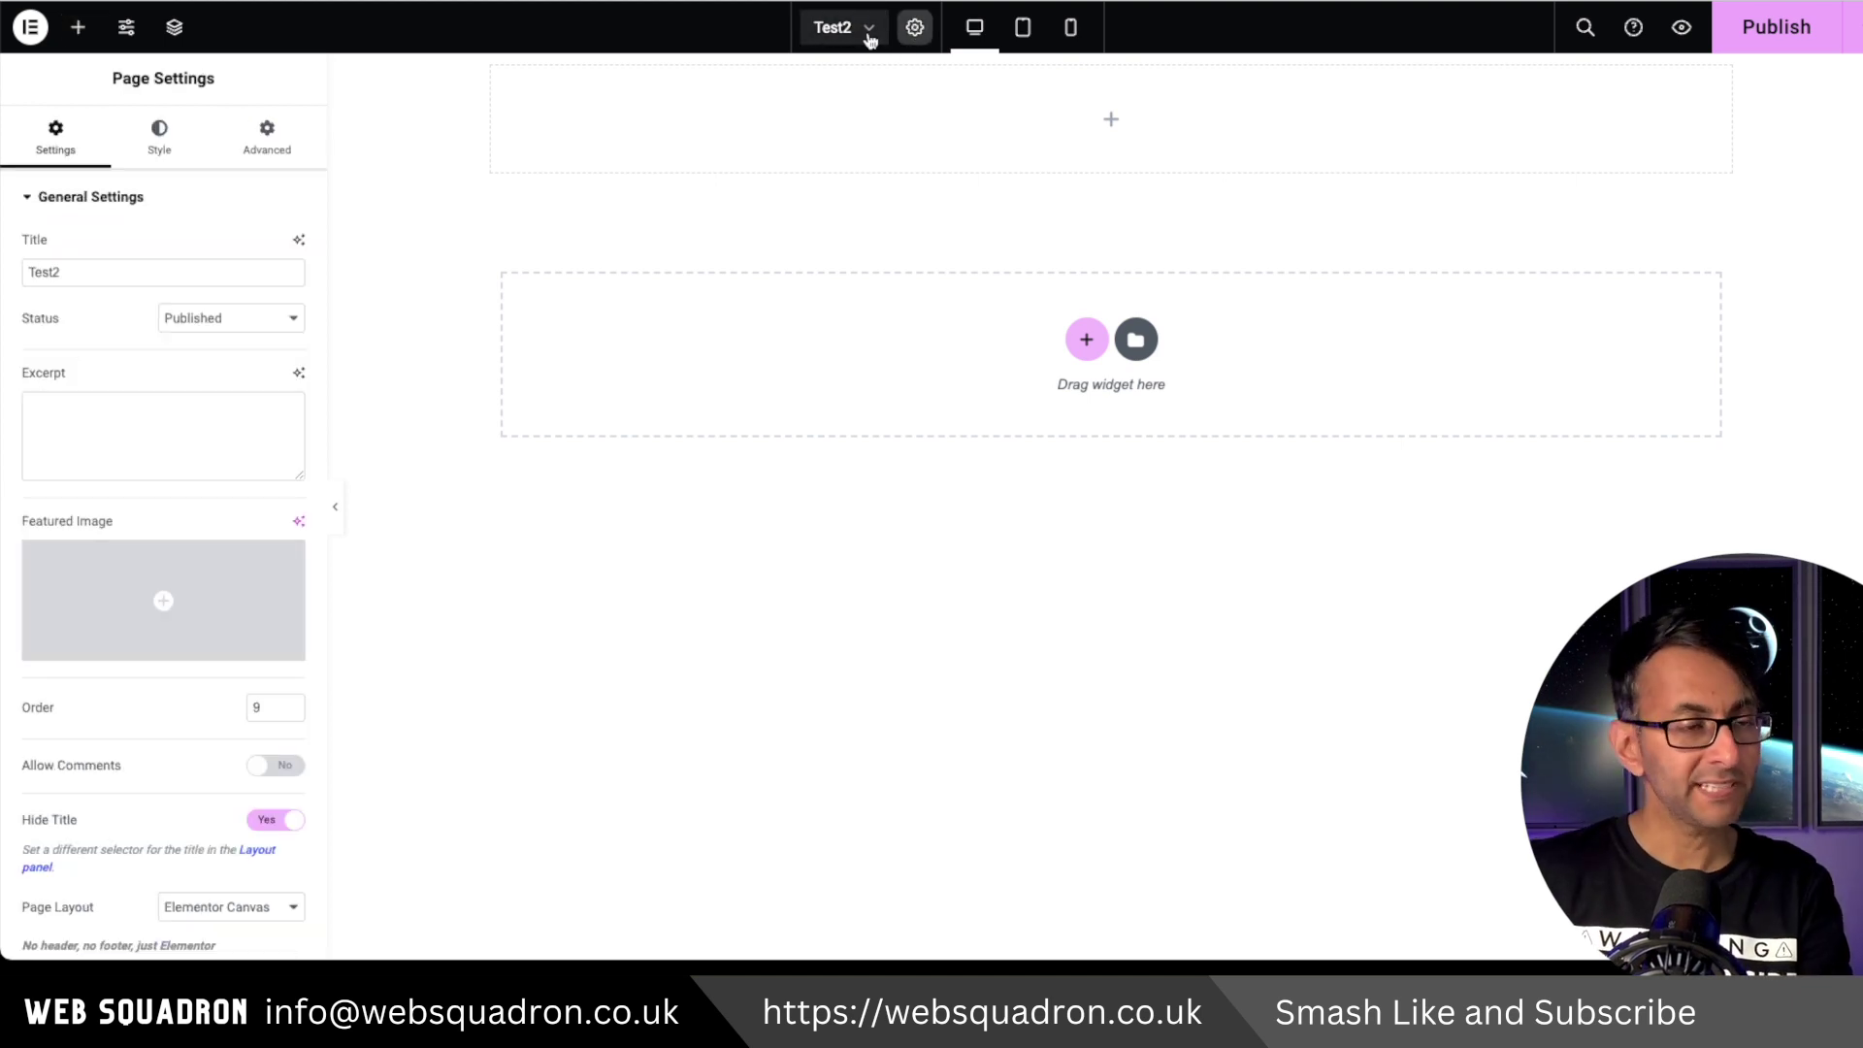
left_click(869, 39)
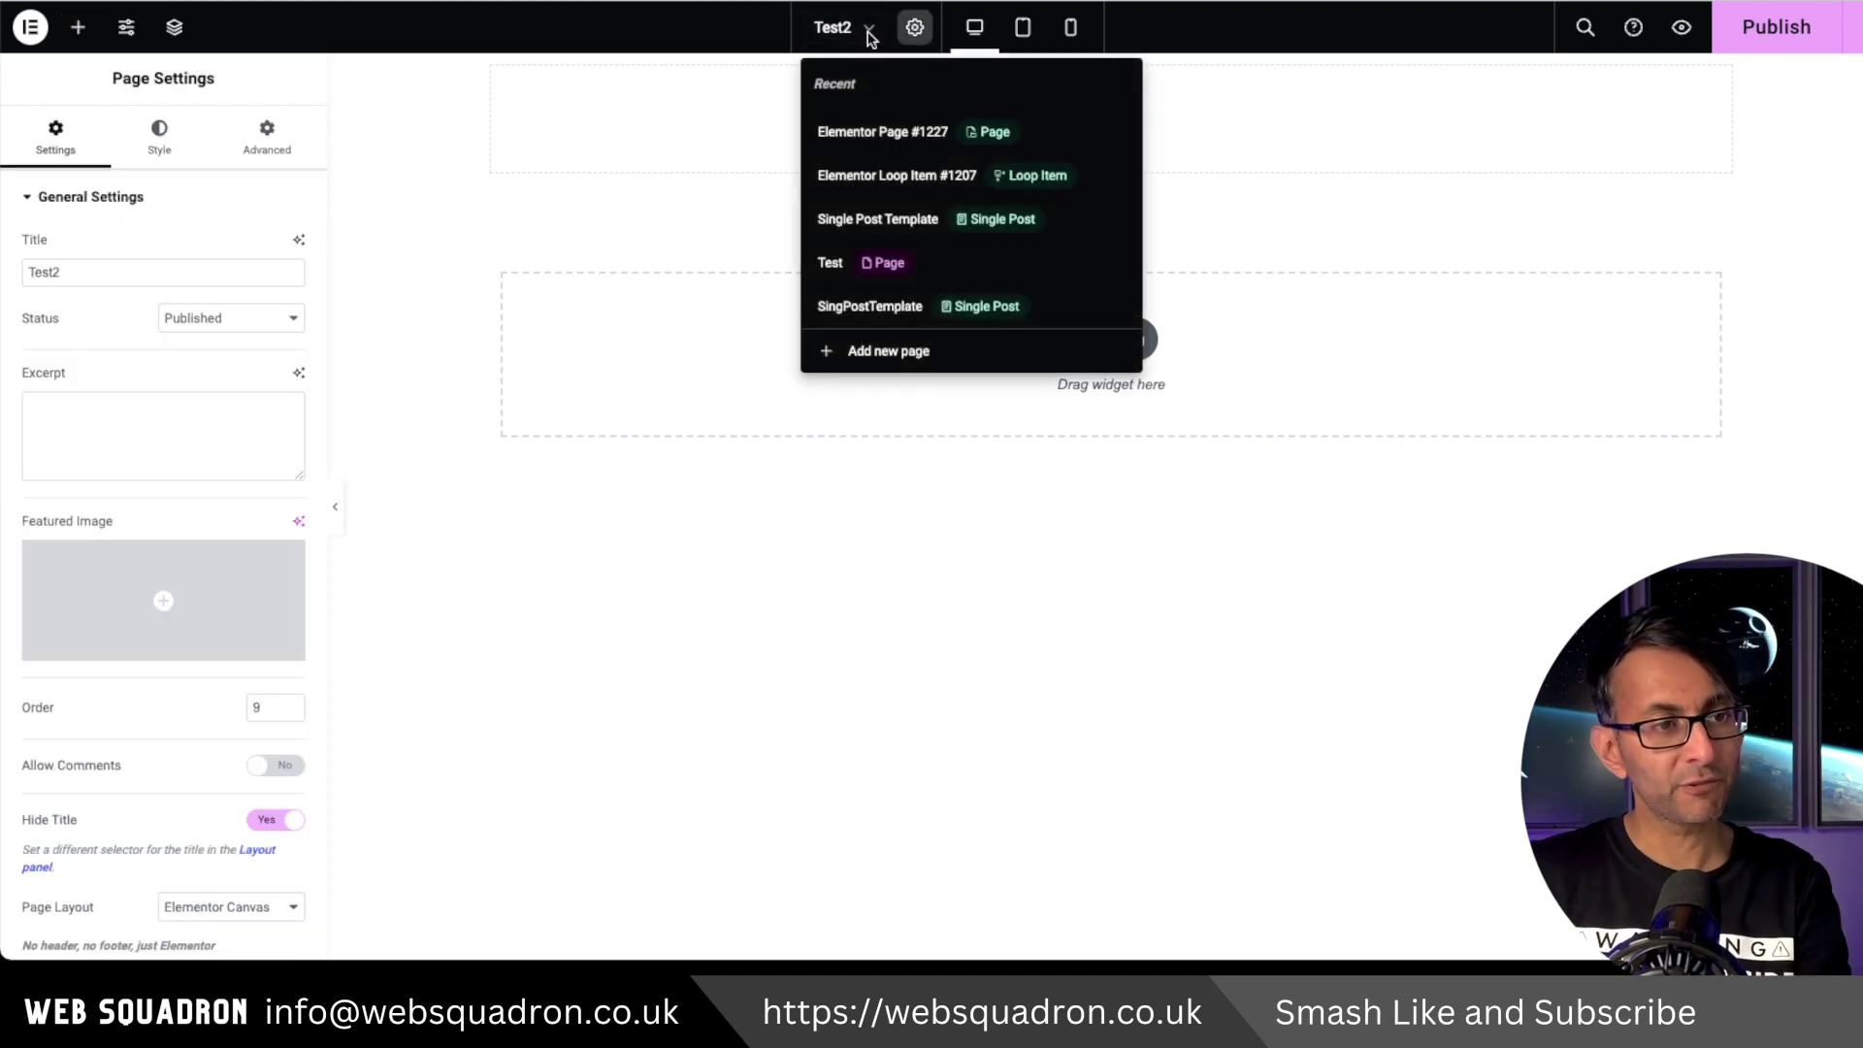
left_click(991, 353)
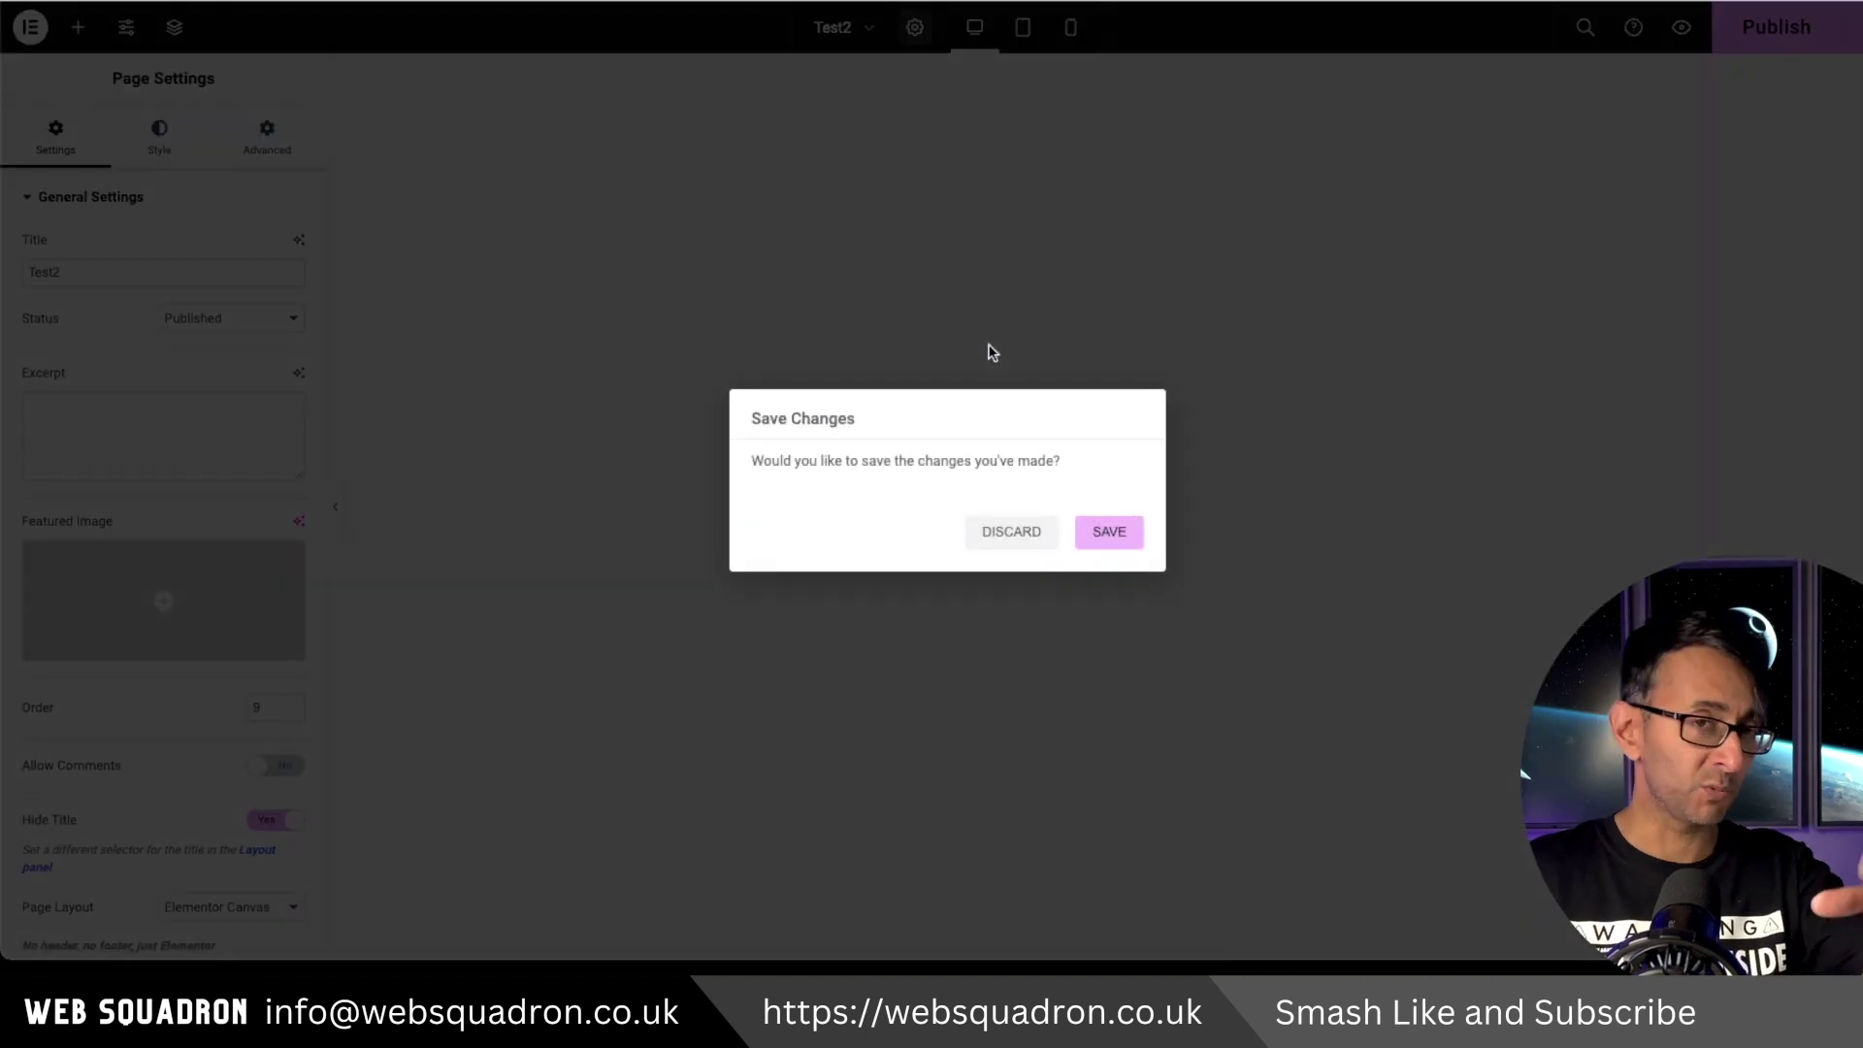
left_click(1081, 543)
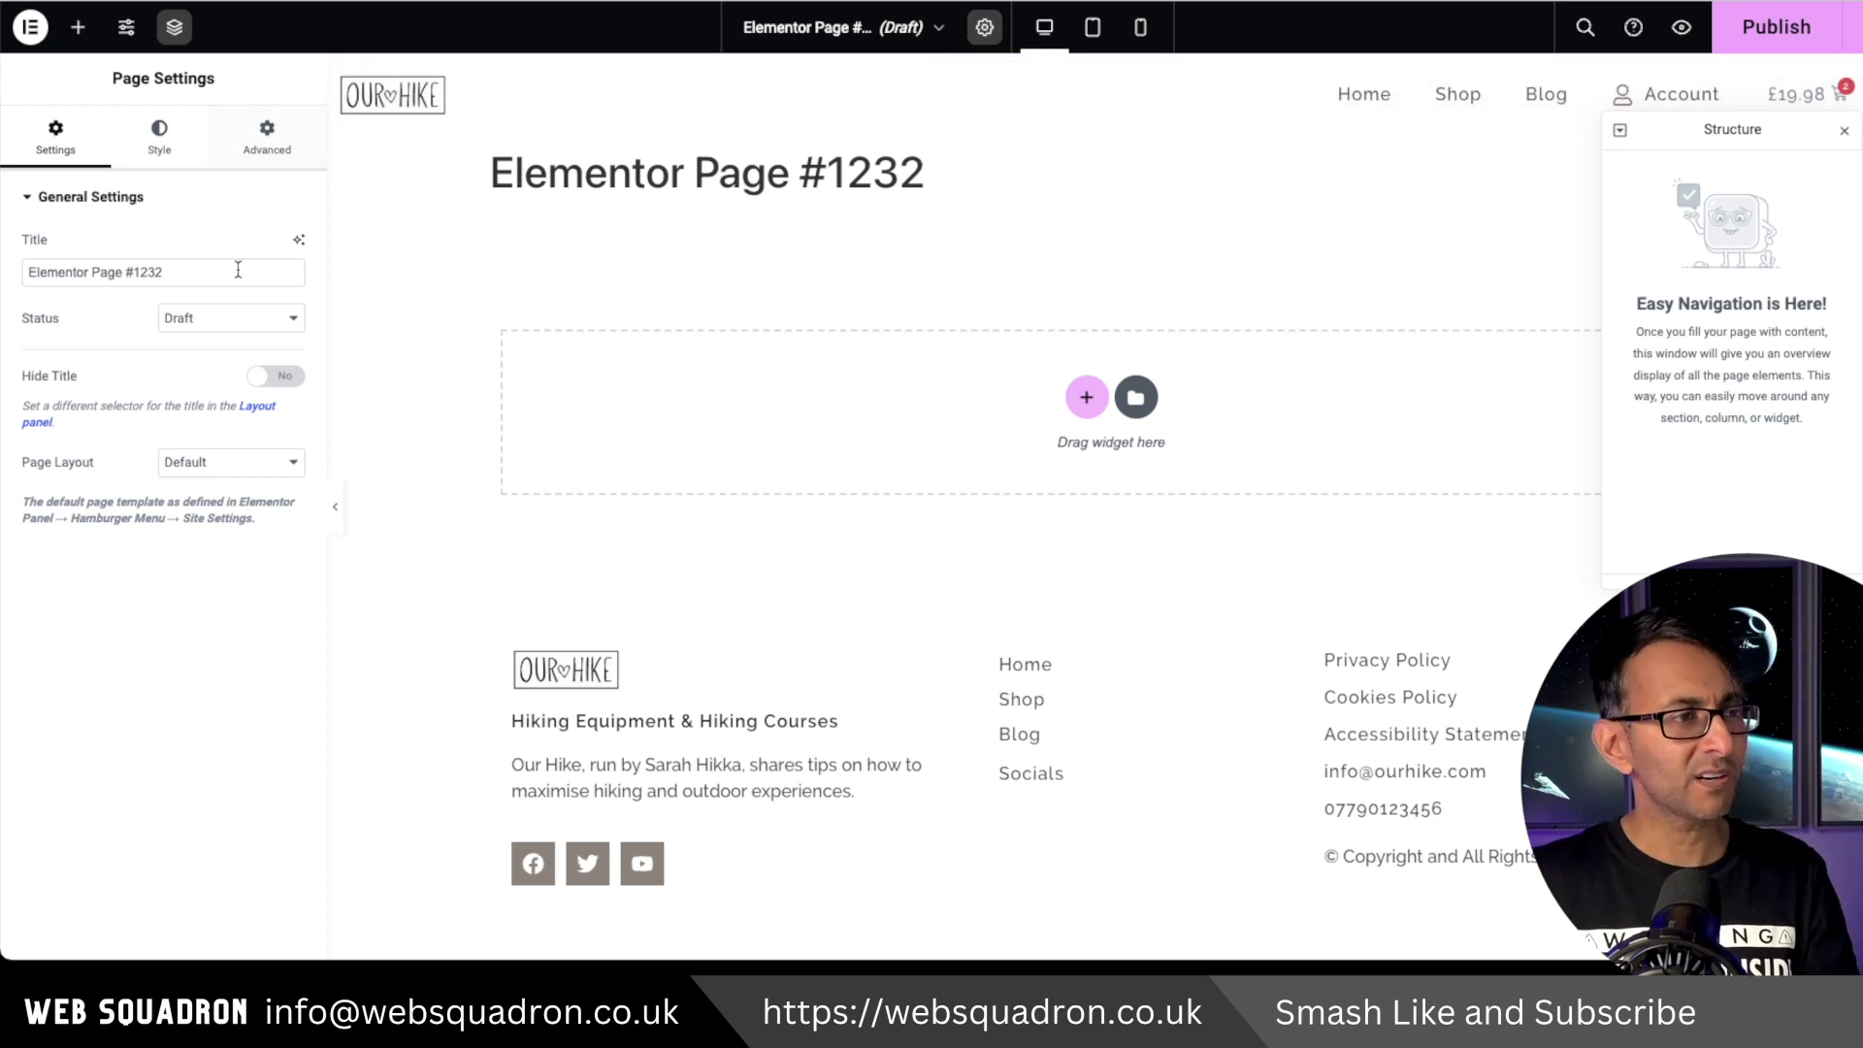
left_click_drag(237, 272, 4, 260)
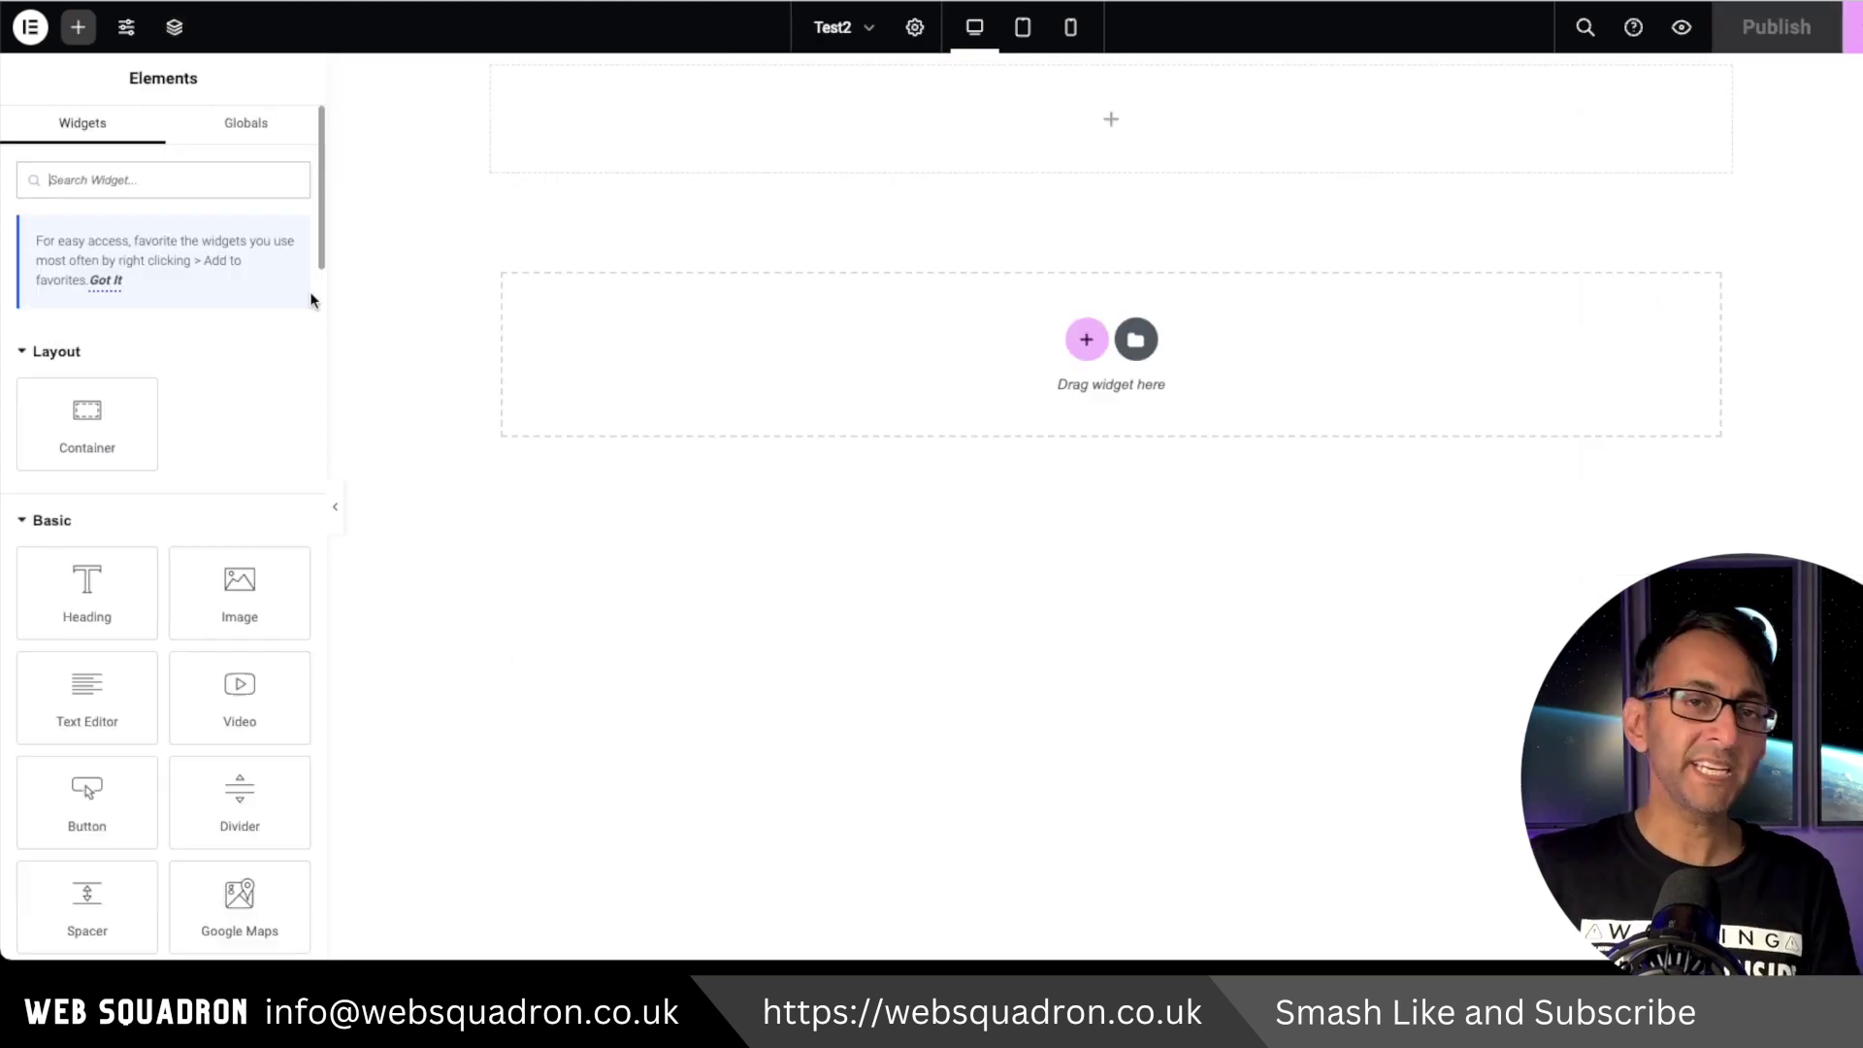
Step: Search 'tabs' and drop a Tabs widget onto Test2, checking it at mobile size
left_click(150, 185)
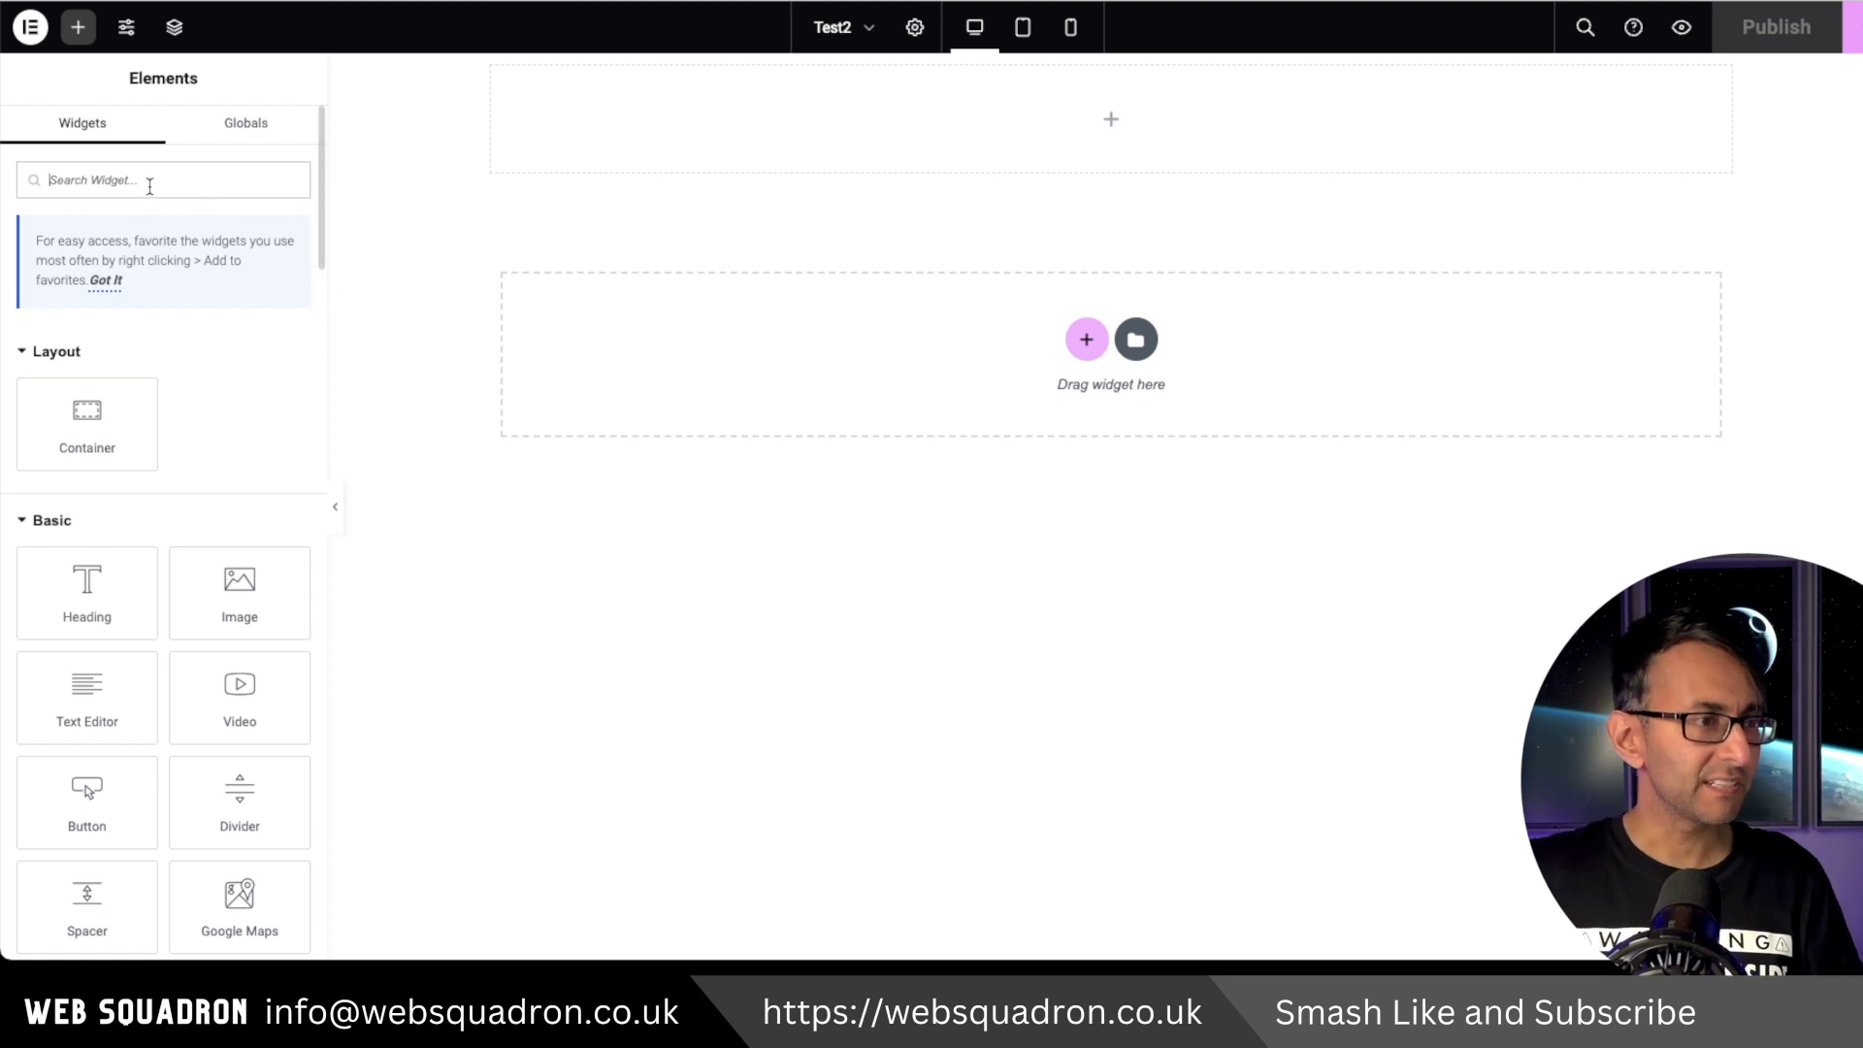
type("tabs")
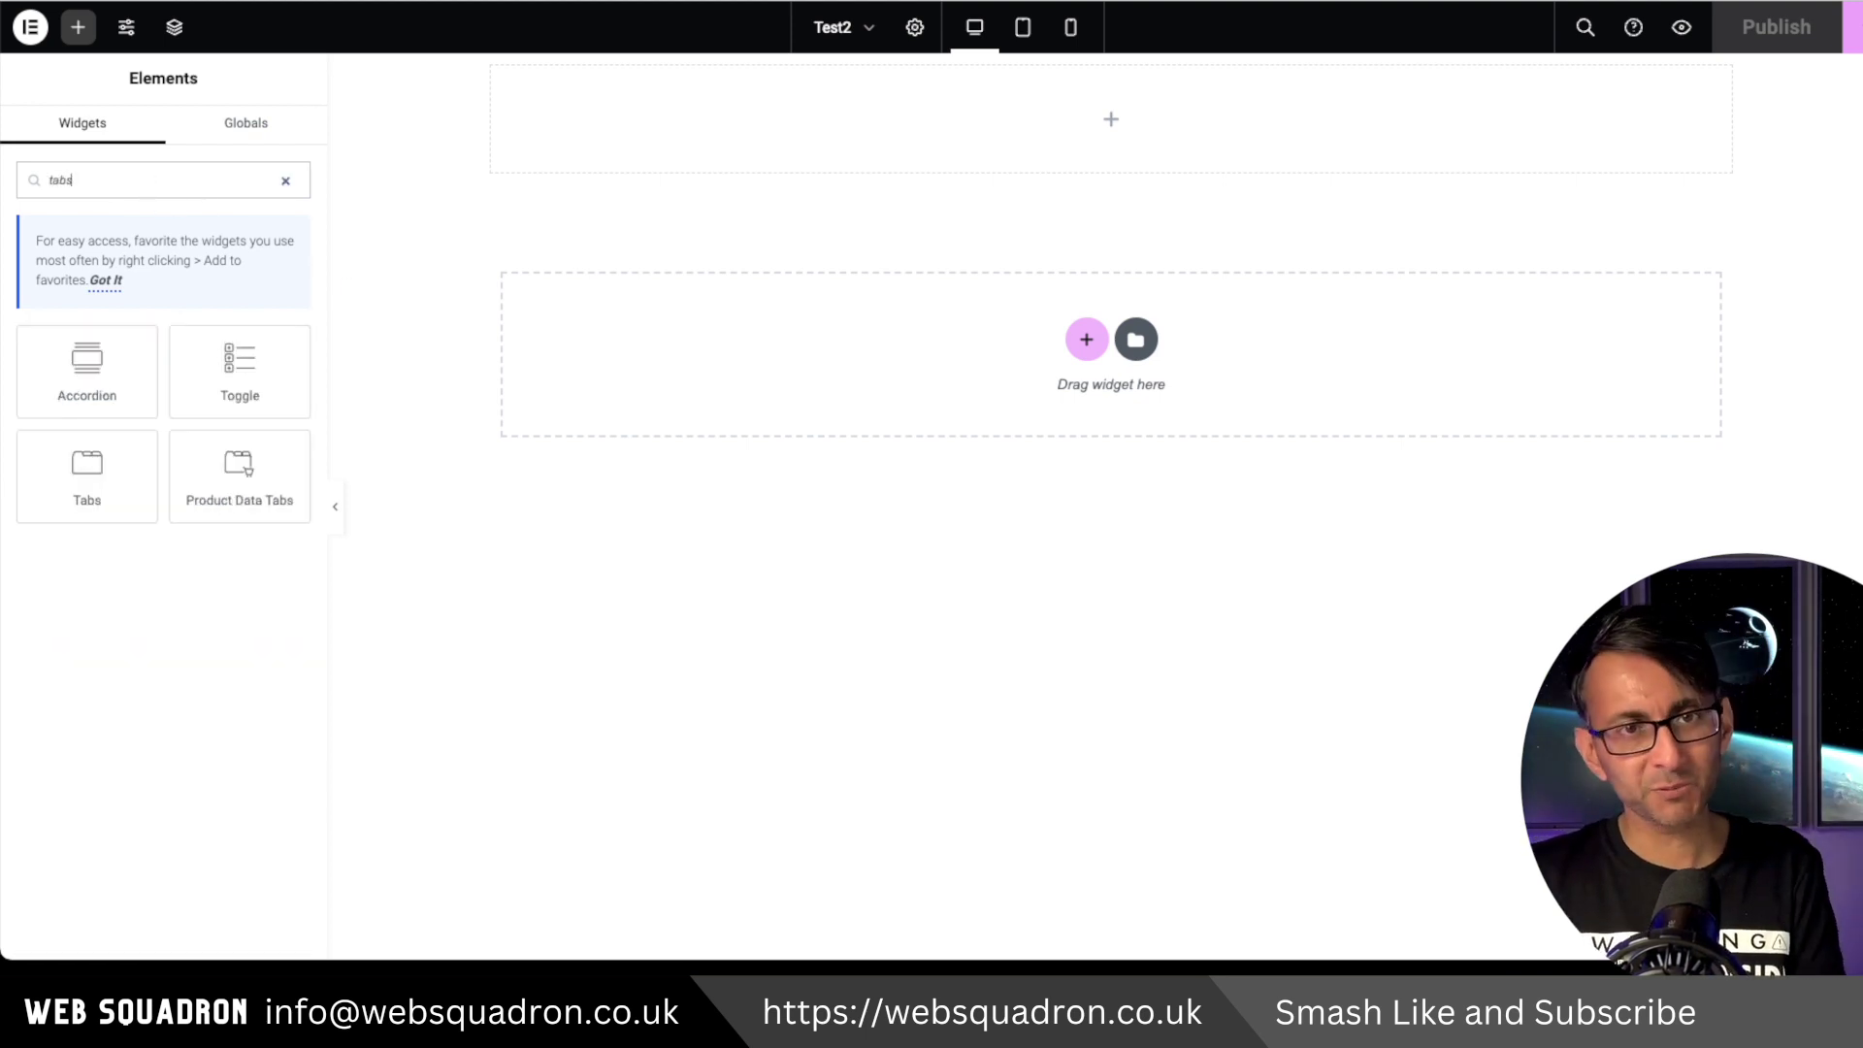
left_click_drag(88, 481, 810, 390)
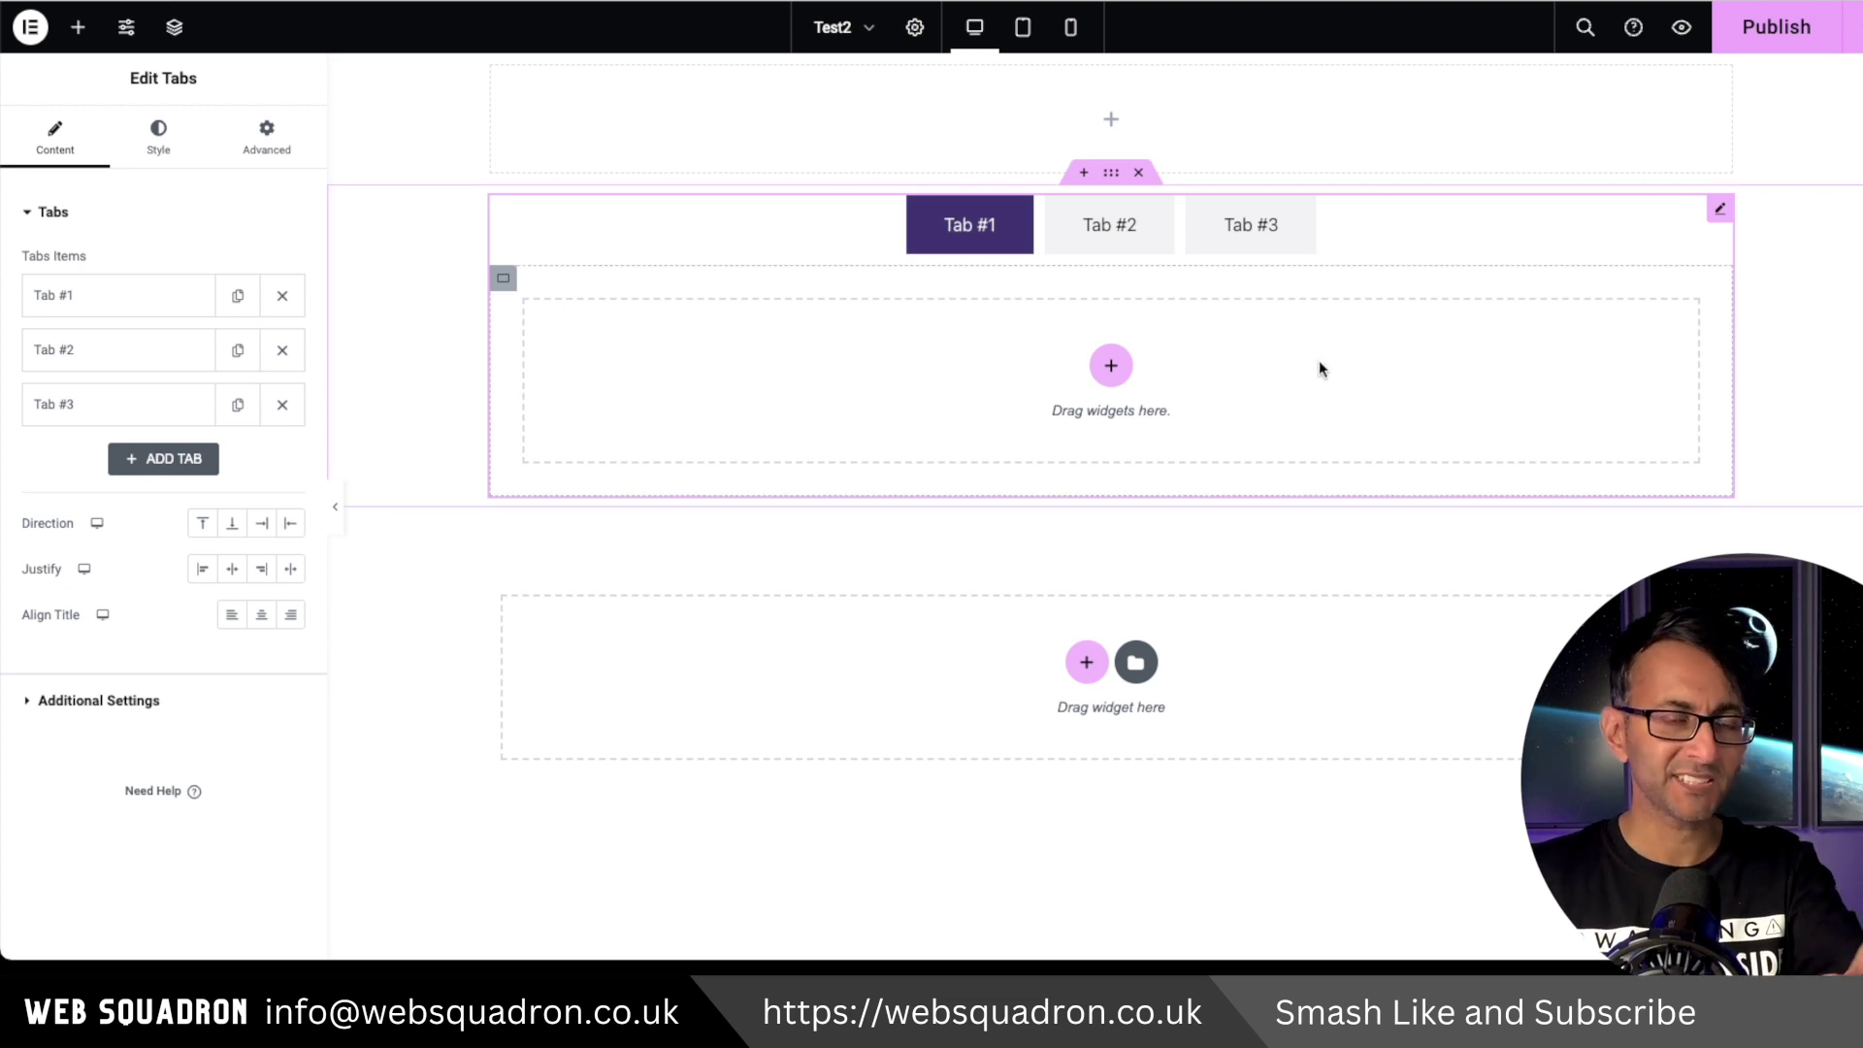
left_click(1069, 29)
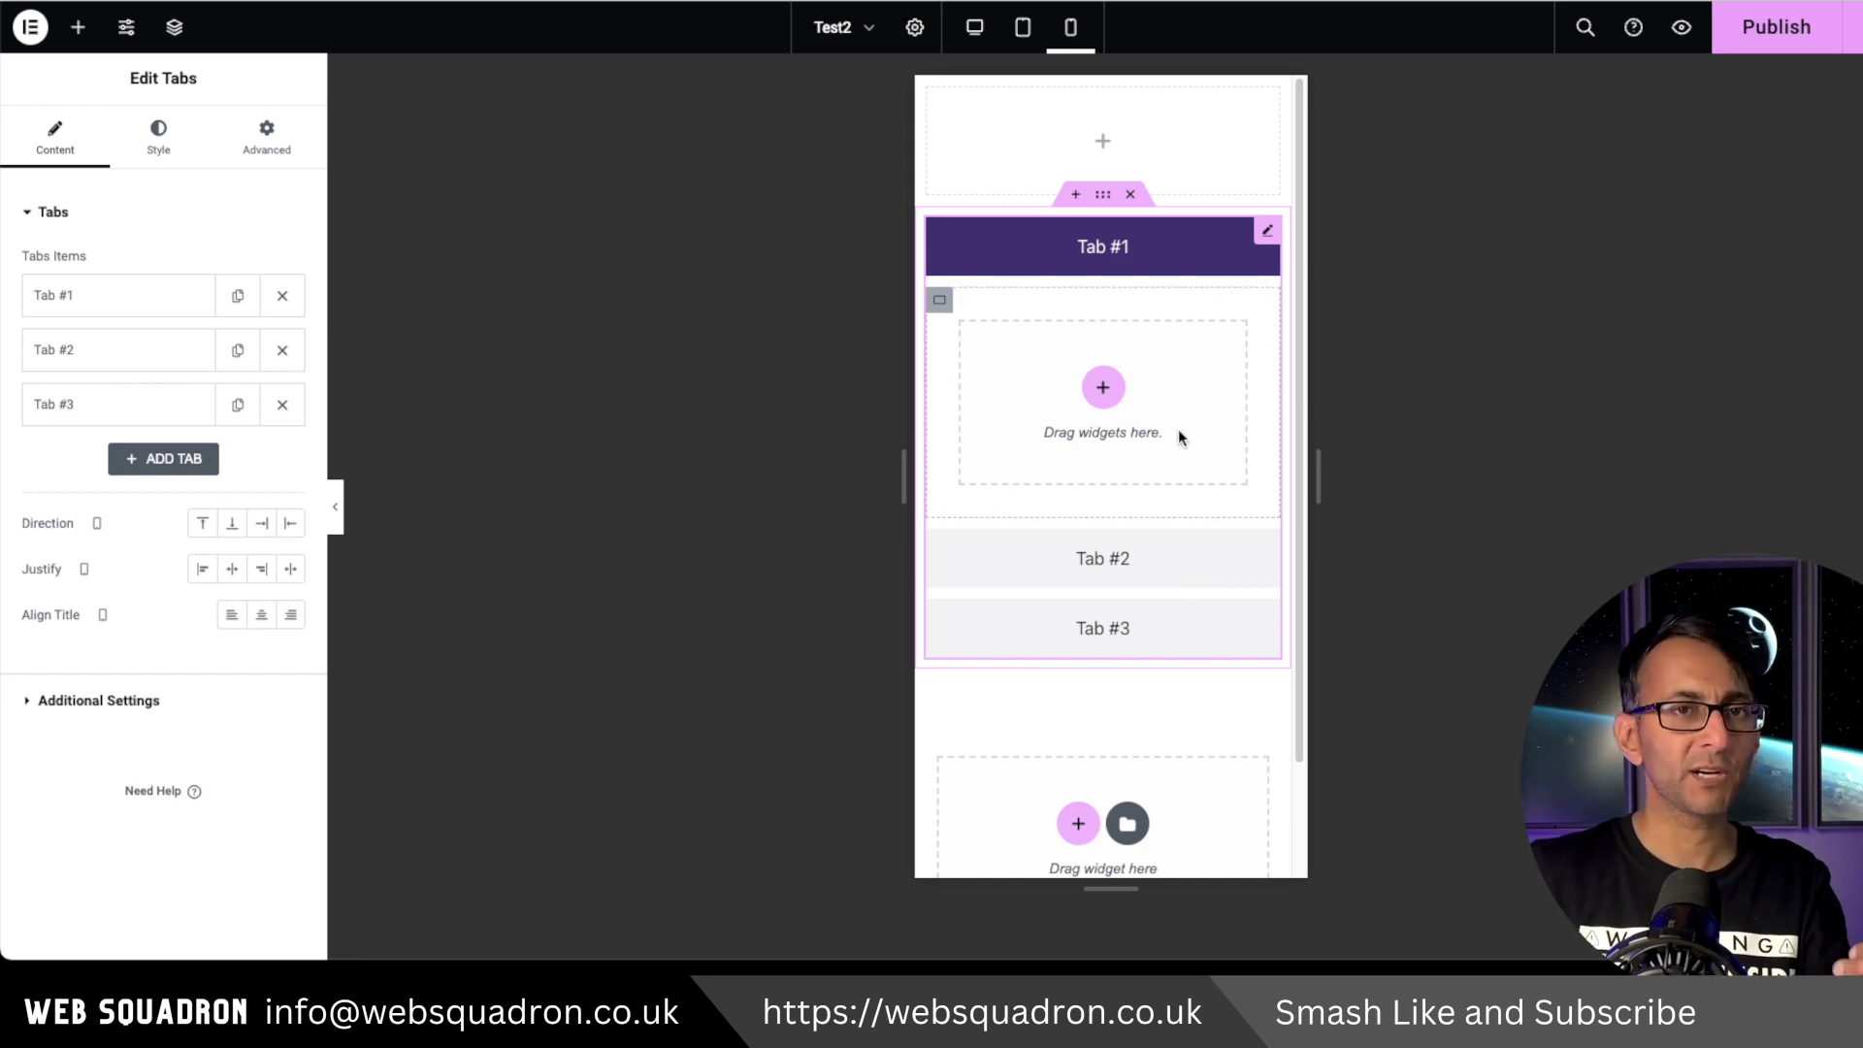
left_click(976, 29)
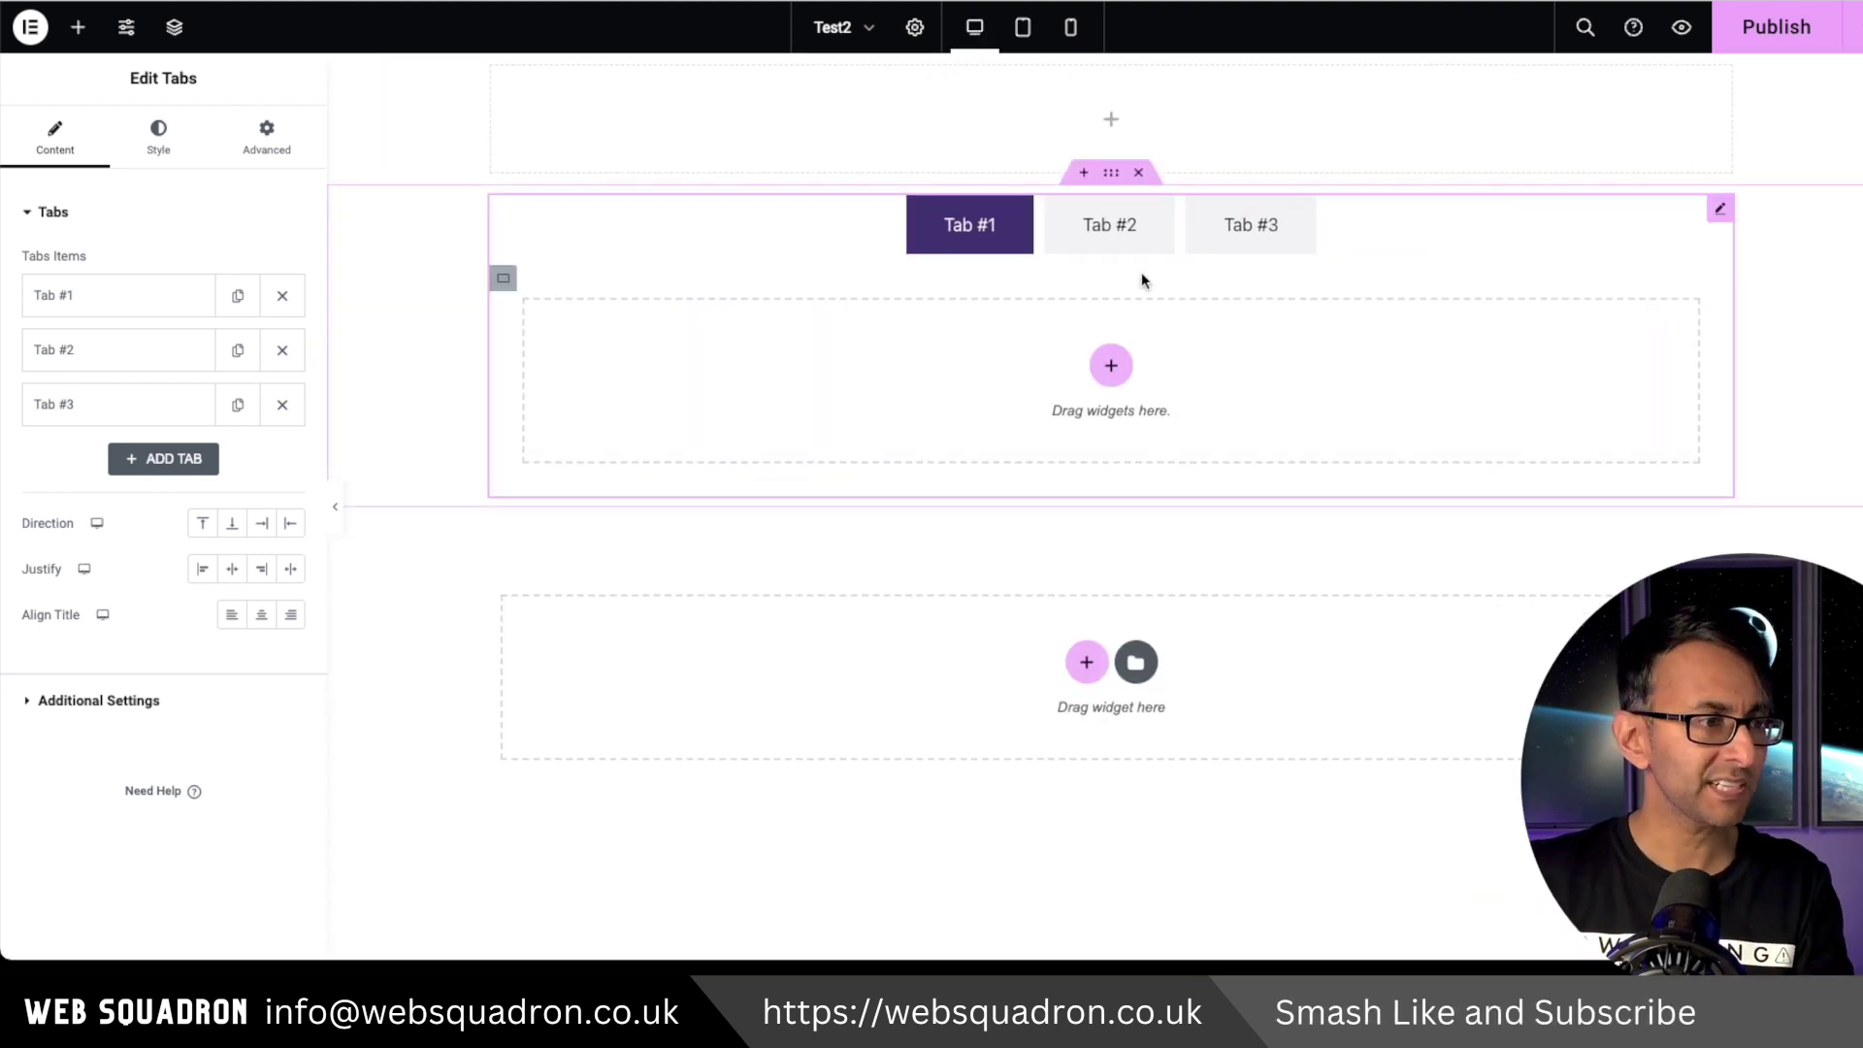
Step: Set the Tabs Breakpoint to None and preview the tabs at mobile size
left_click(98, 700)
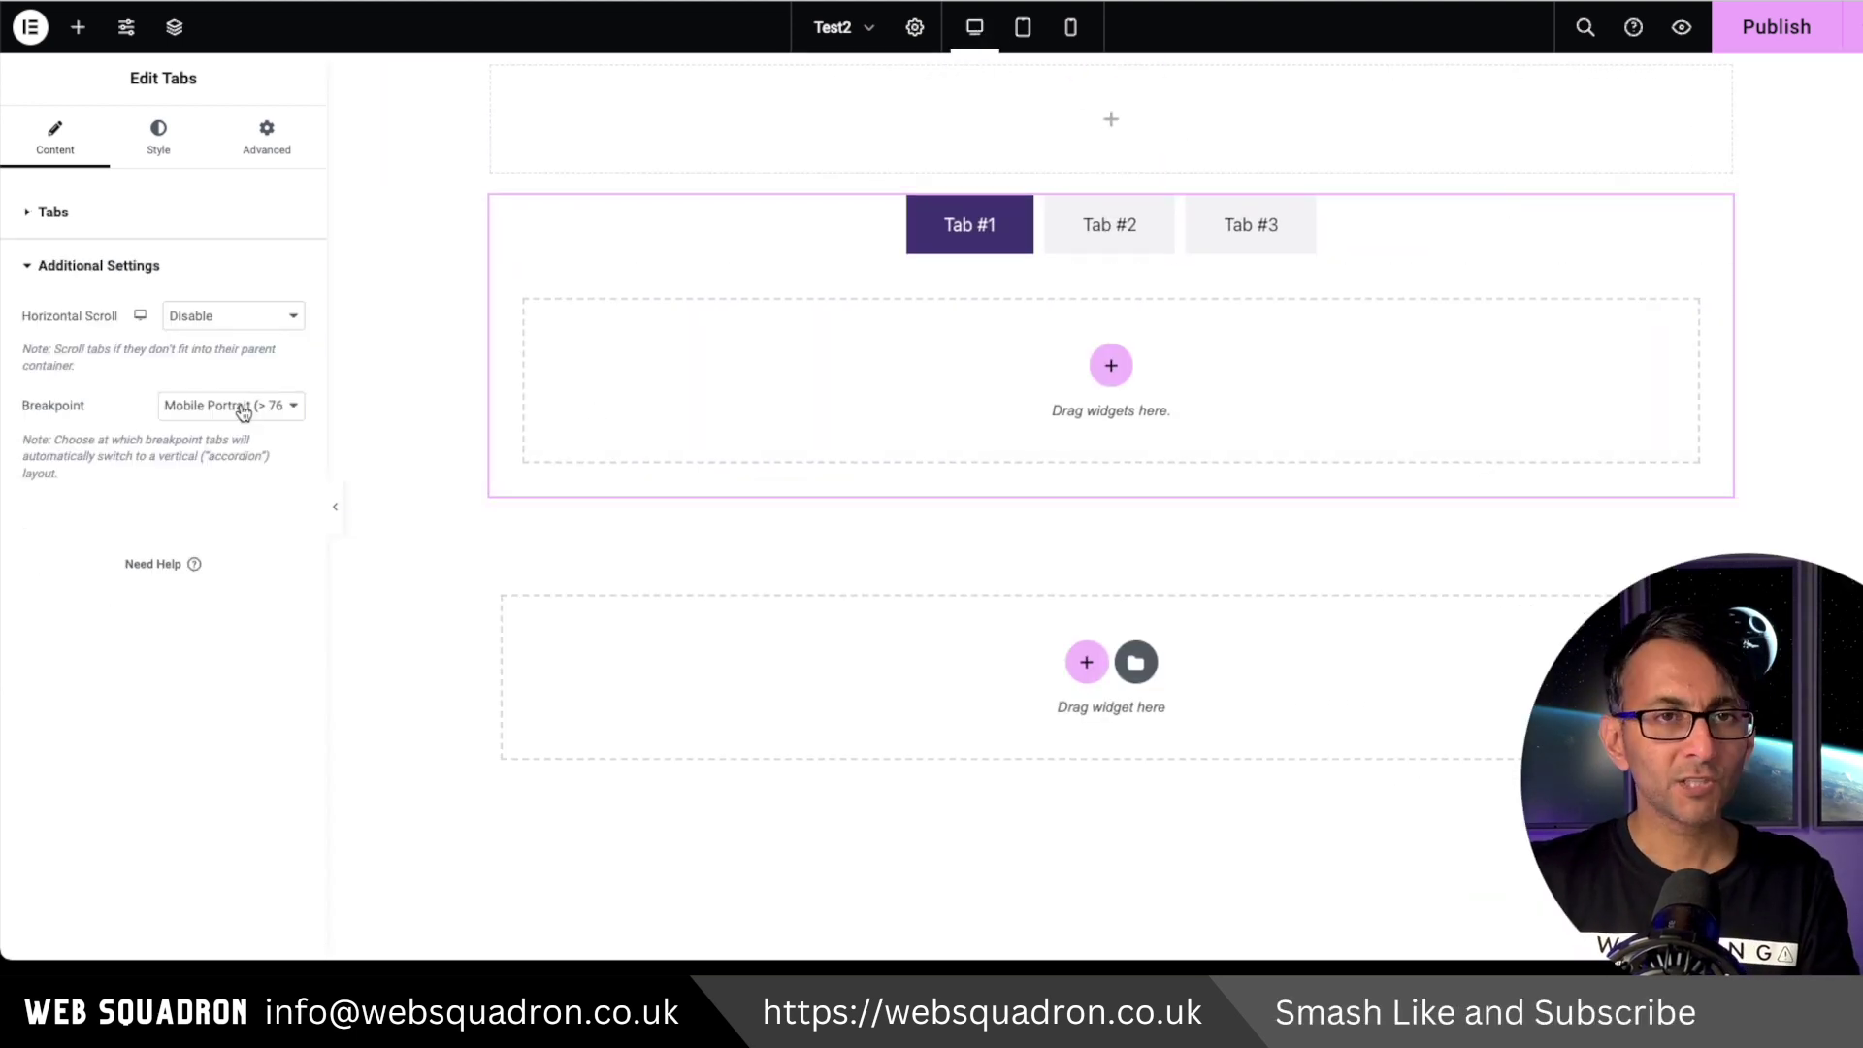
left_click(293, 406)
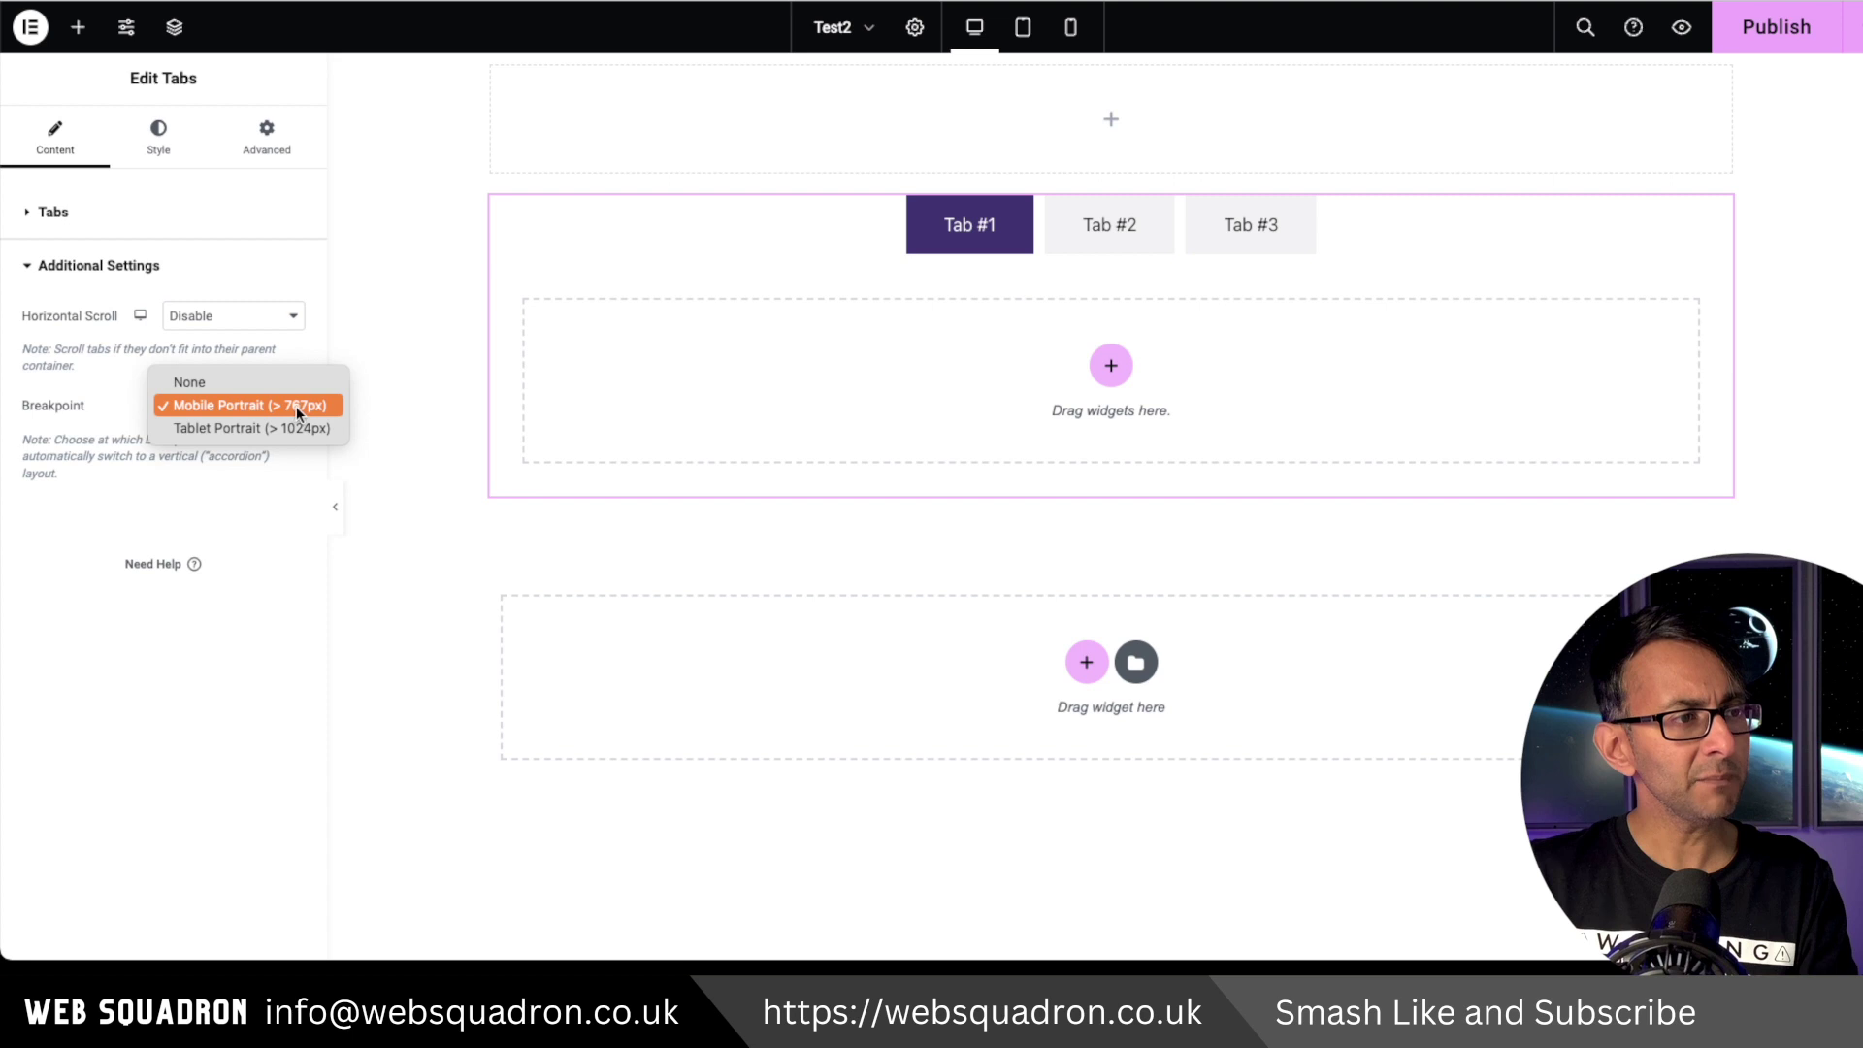
left_click(241, 386)
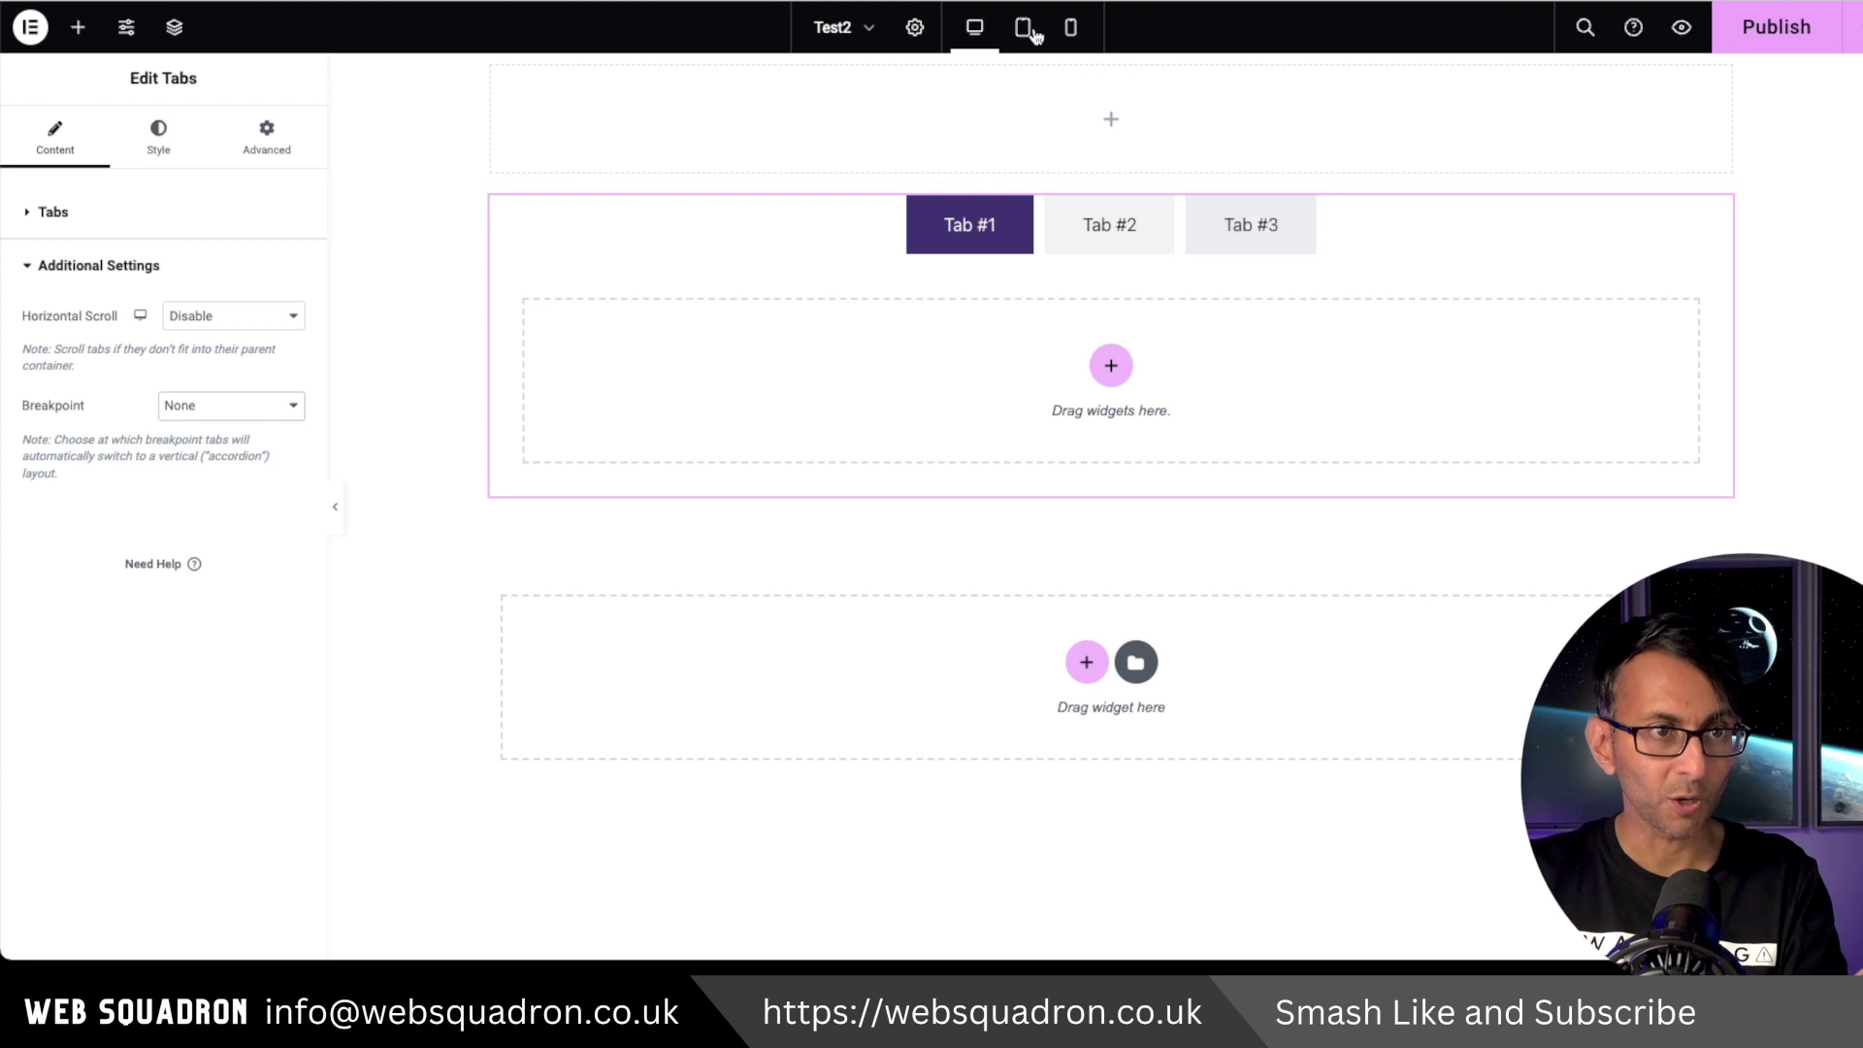
left_click(1070, 27)
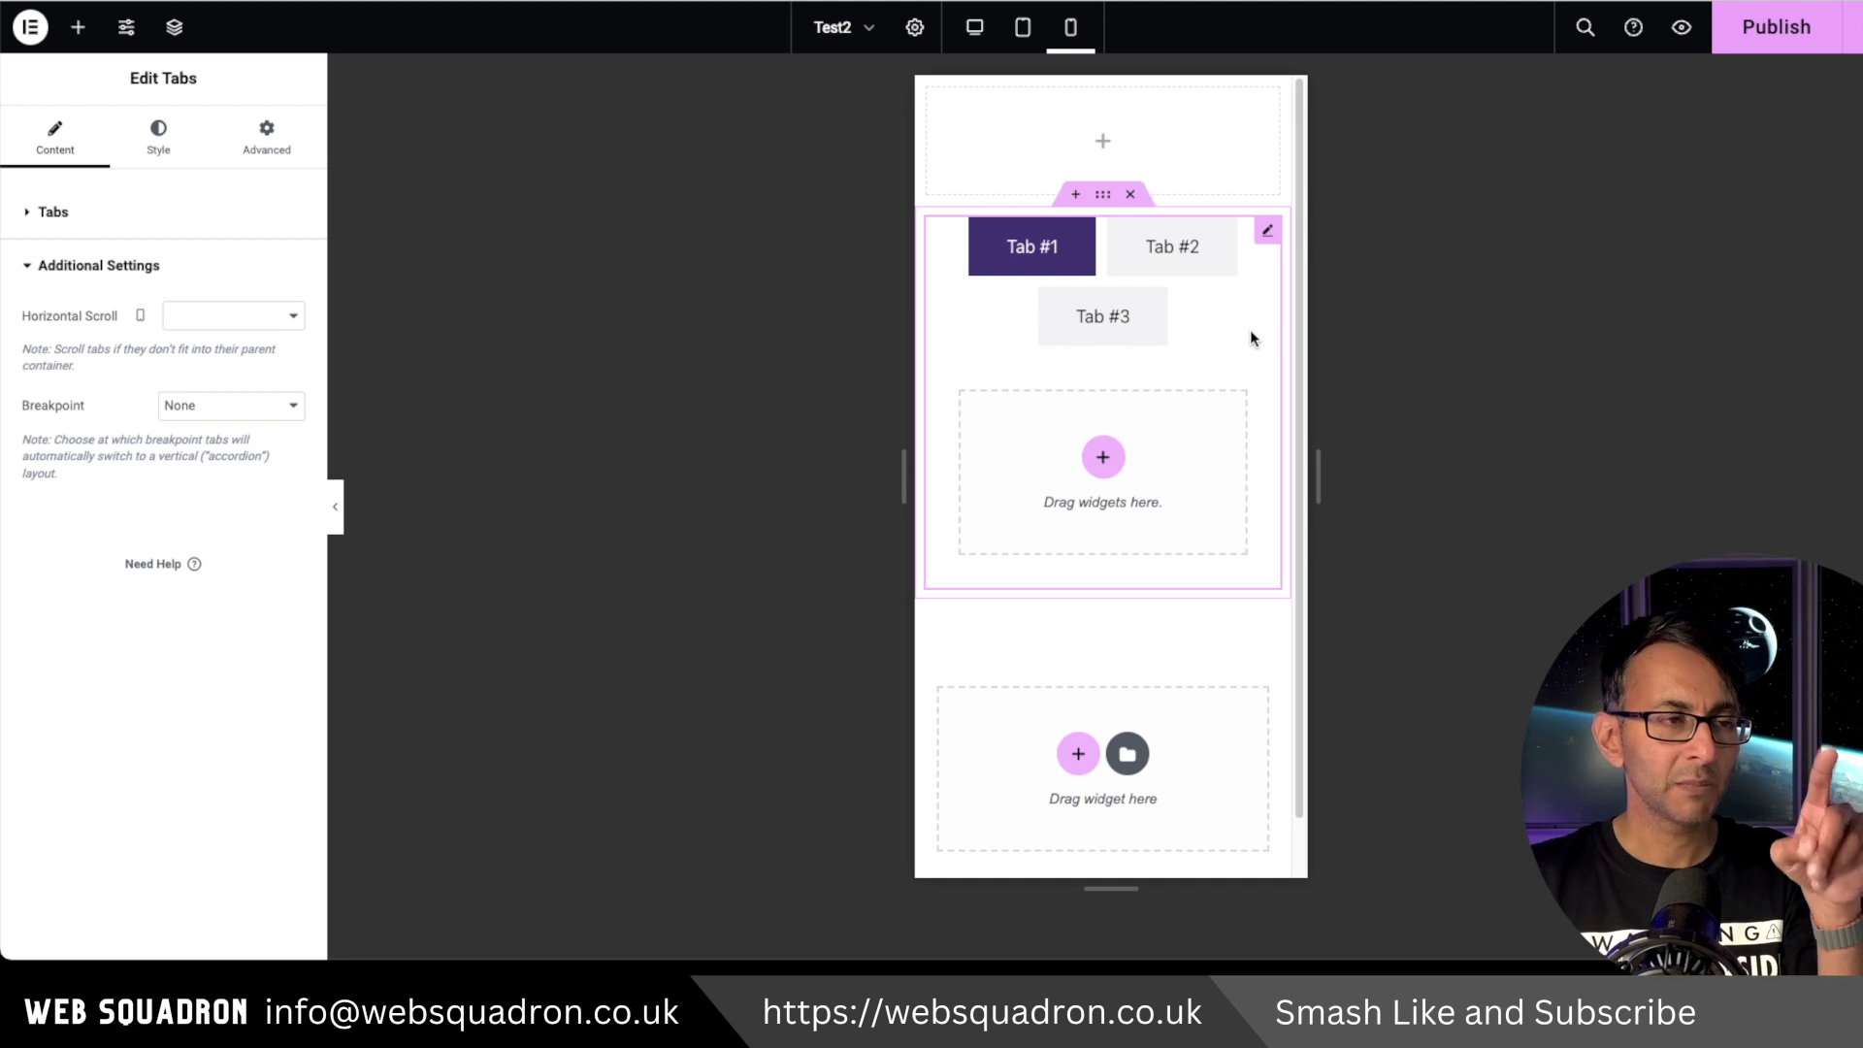
Step: Try the Mobile breakpoint accordion, opening Tab #2 and Tab #3, then revert Breakpoint to None
left_click(240, 406)
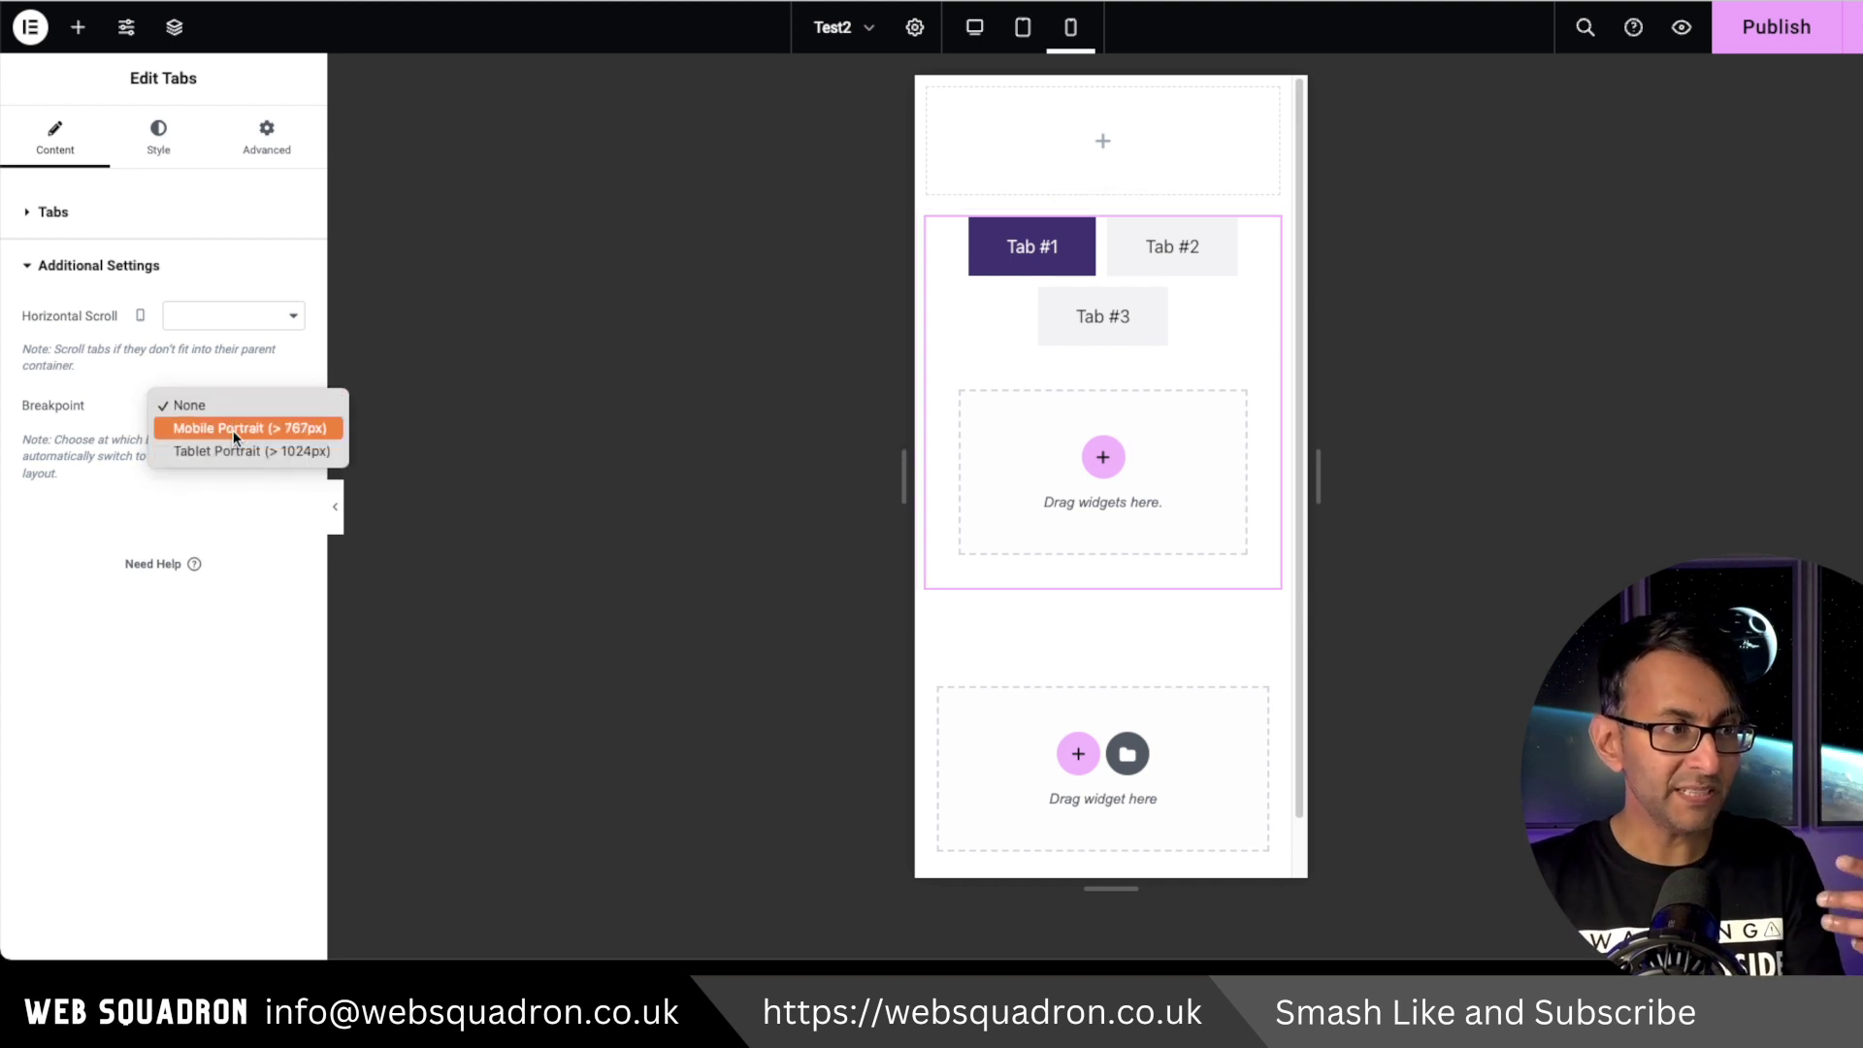
left_click(233, 429)
left_click(1151, 557)
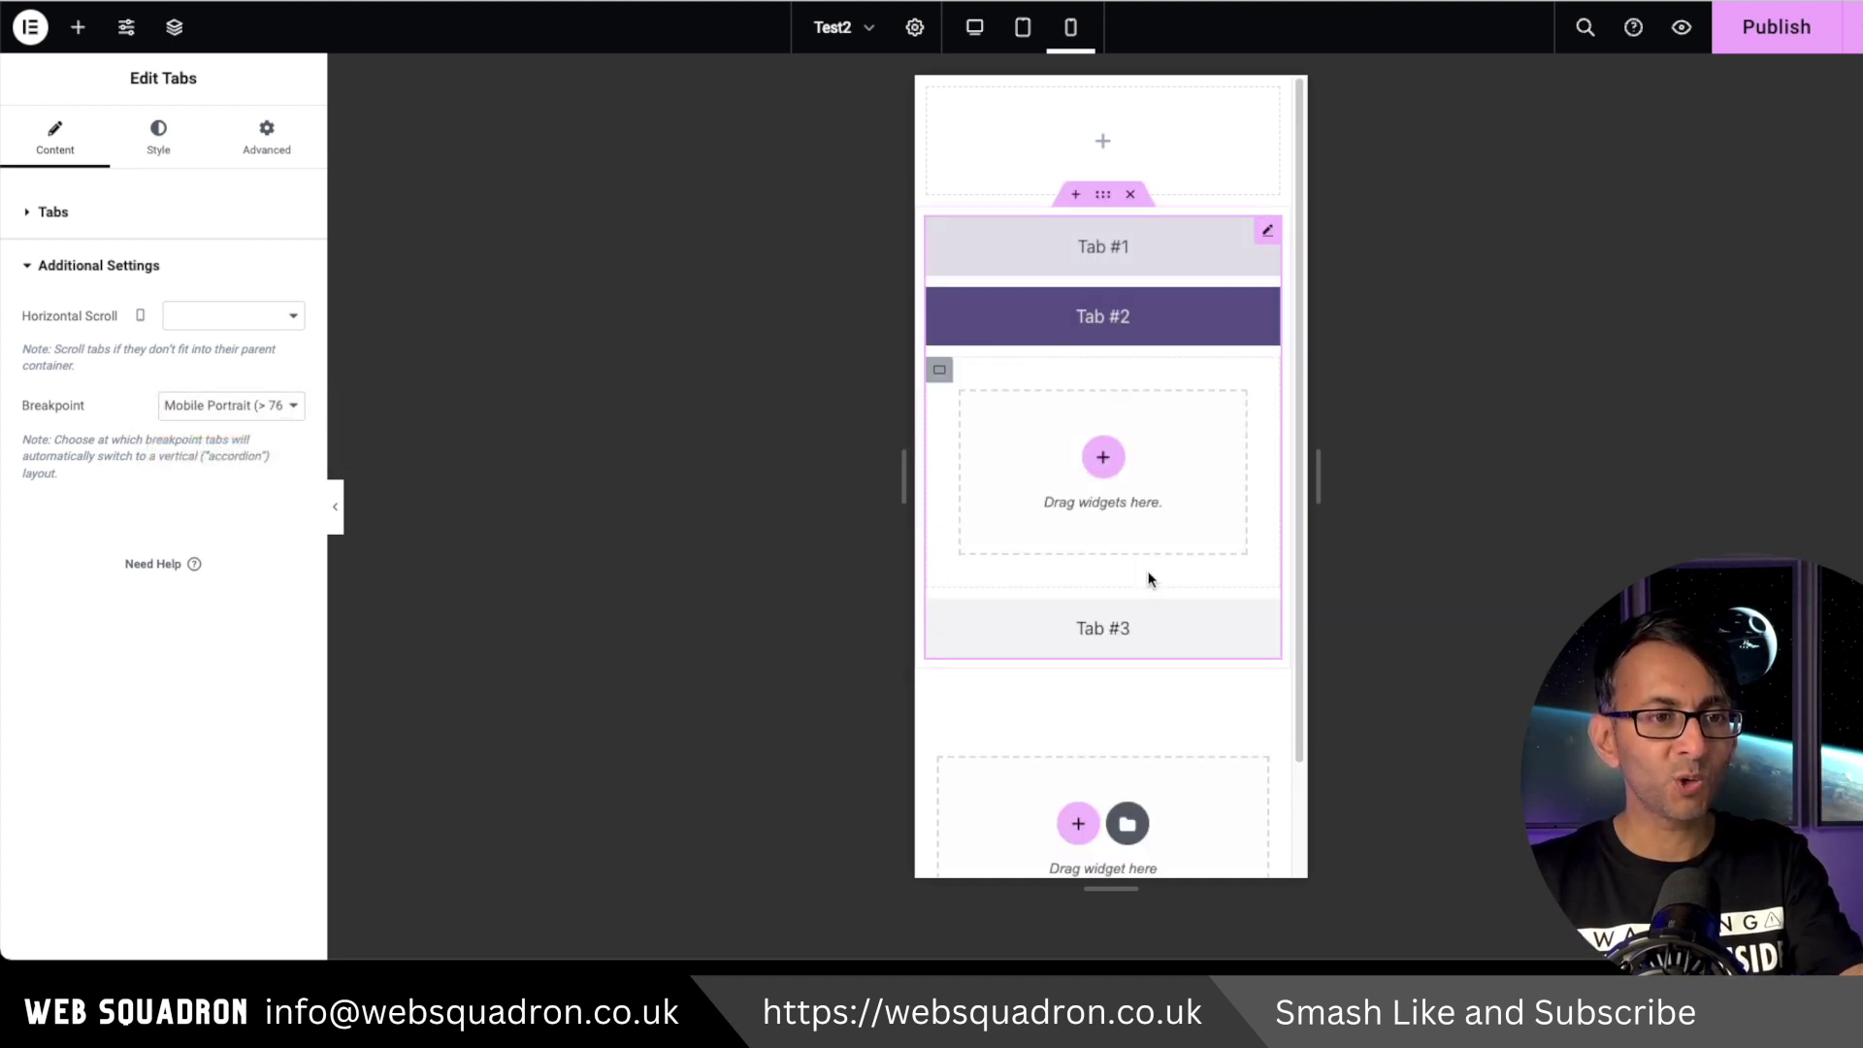
left_click(1154, 617)
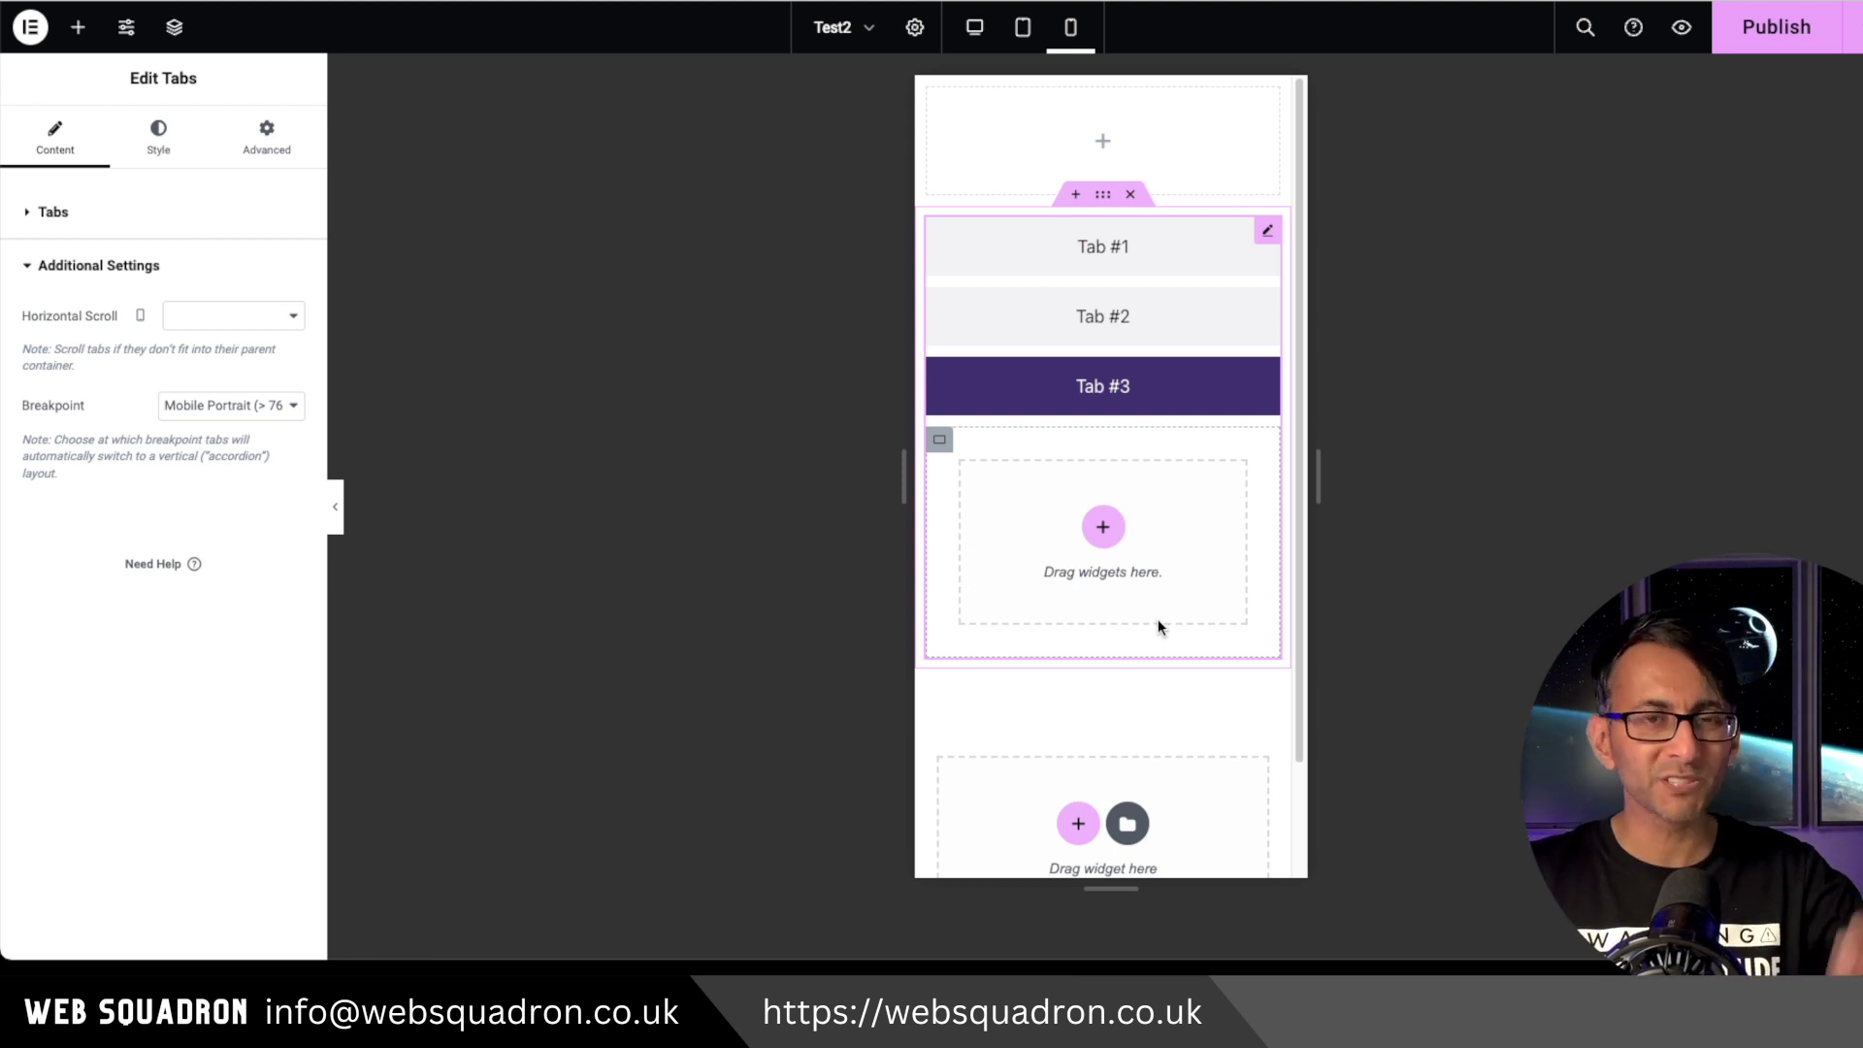
left_click(293, 412)
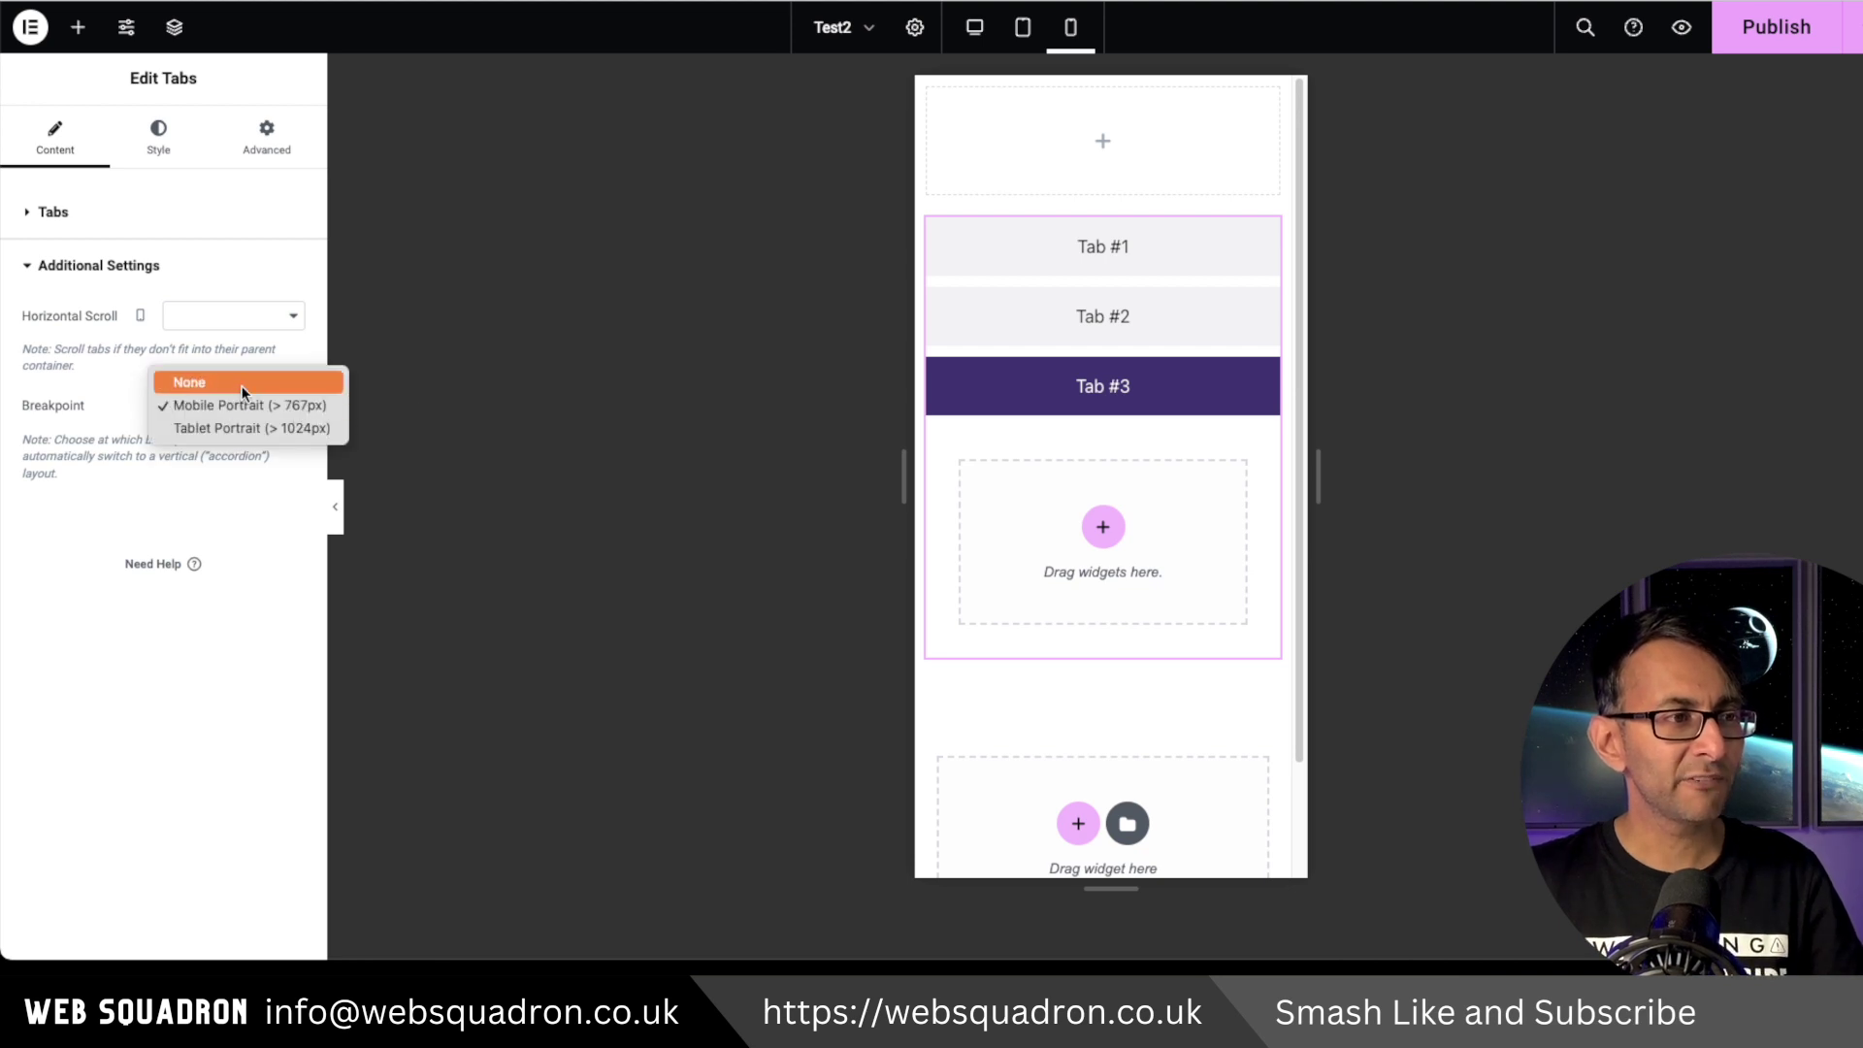
left_click(245, 394)
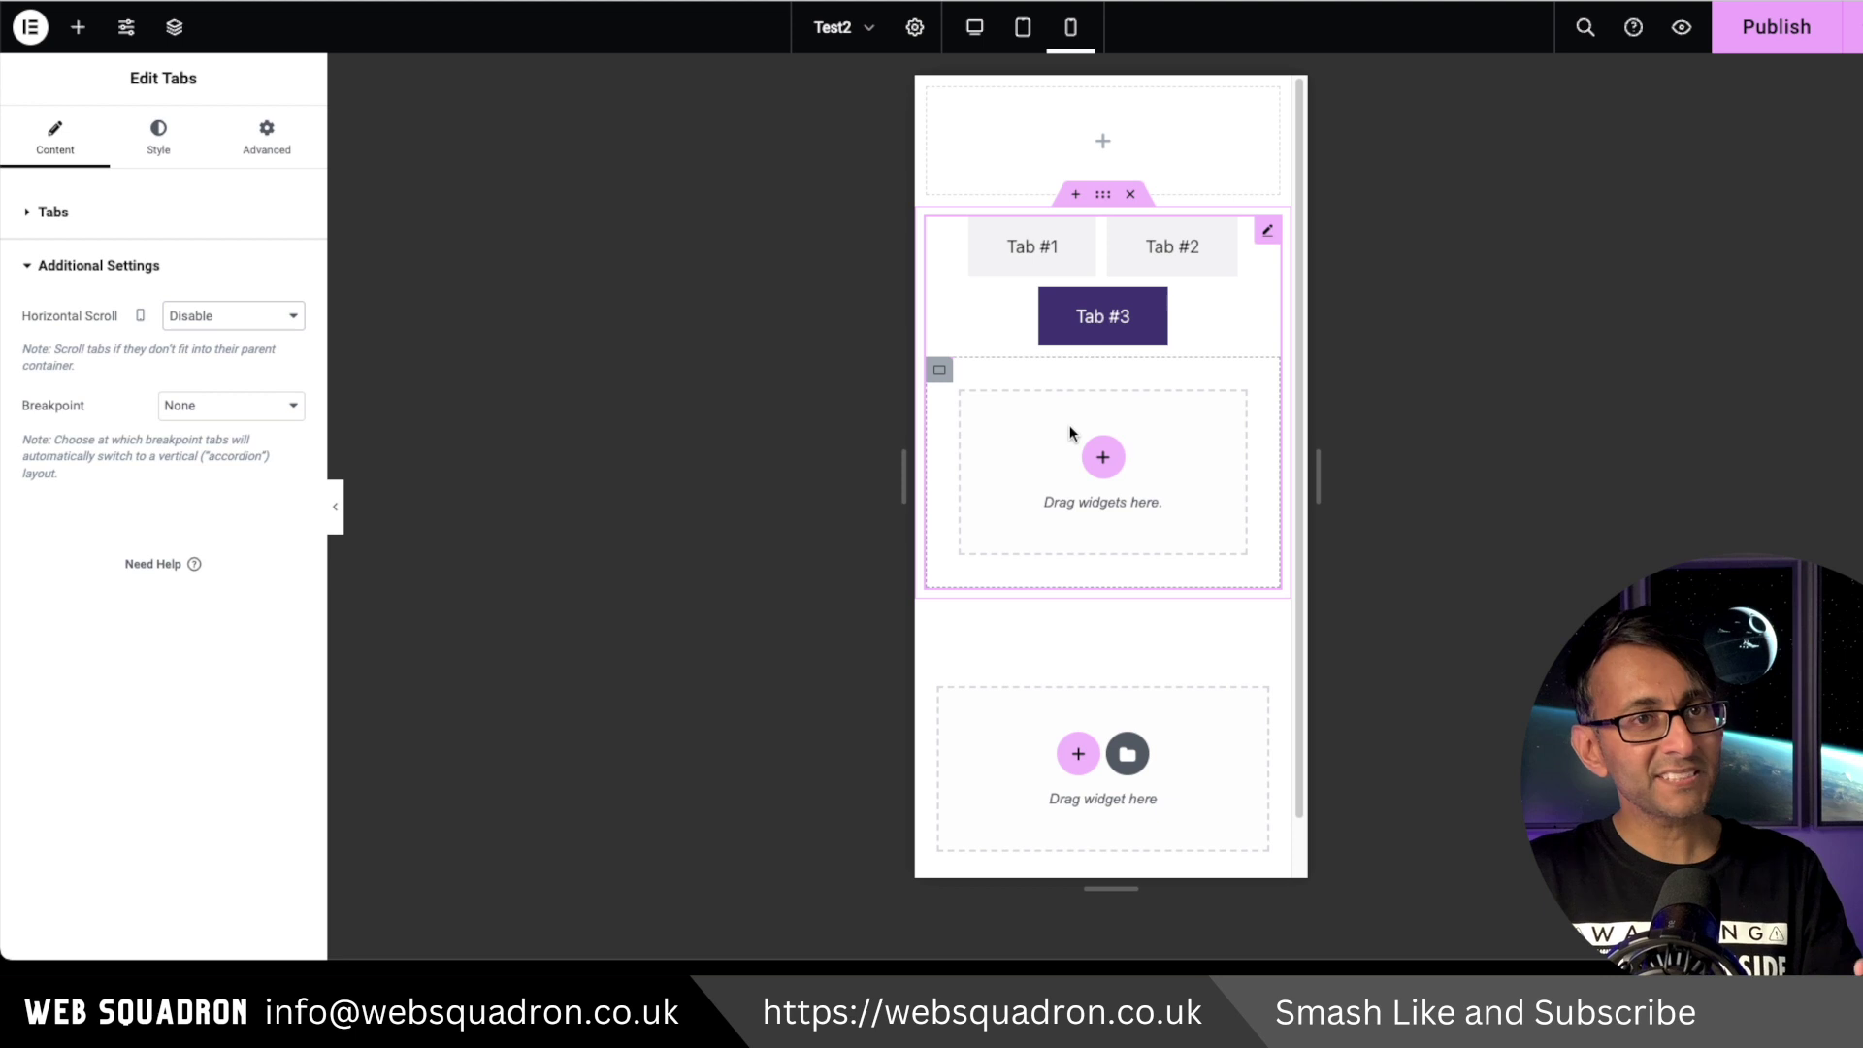
Step: Enable Horizontal Scroll and duplicate Tab #3 twice to make five tabs
left_click(246, 322)
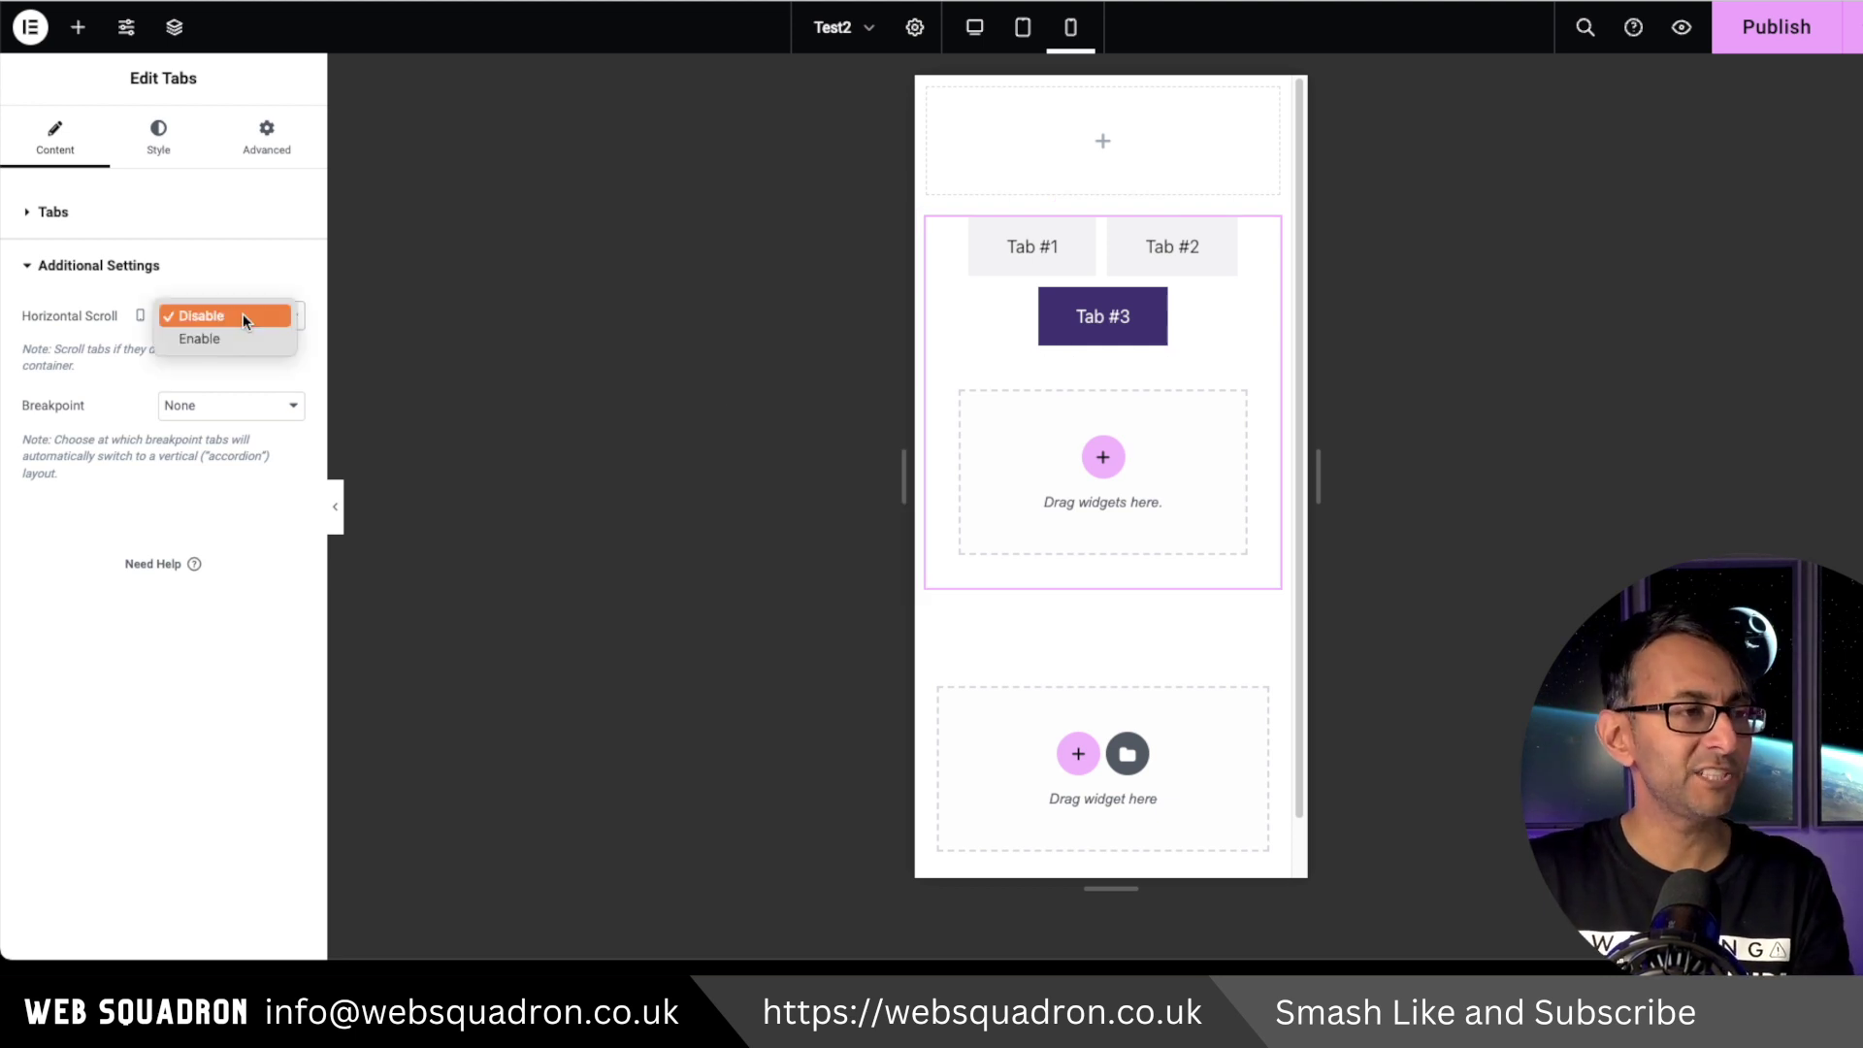
left_click(235, 336)
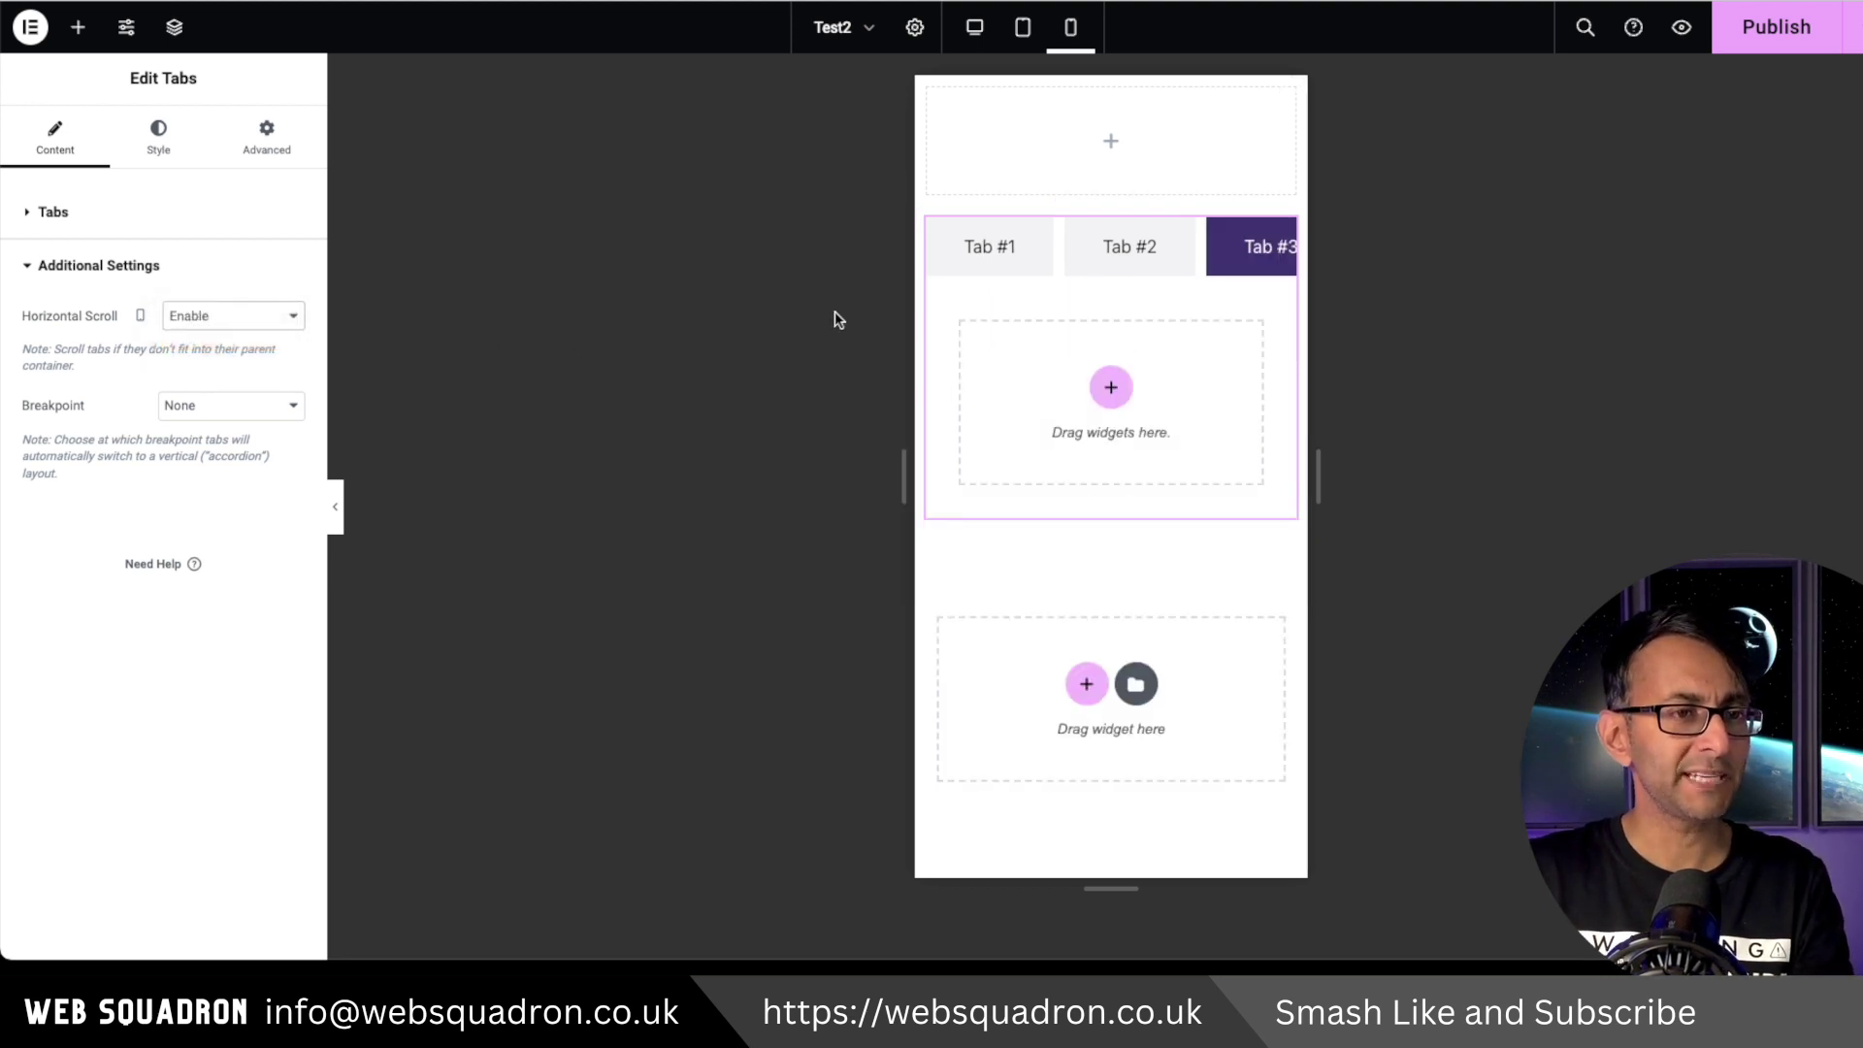
left_click(60, 221)
left_click(236, 404)
left_click(235, 470)
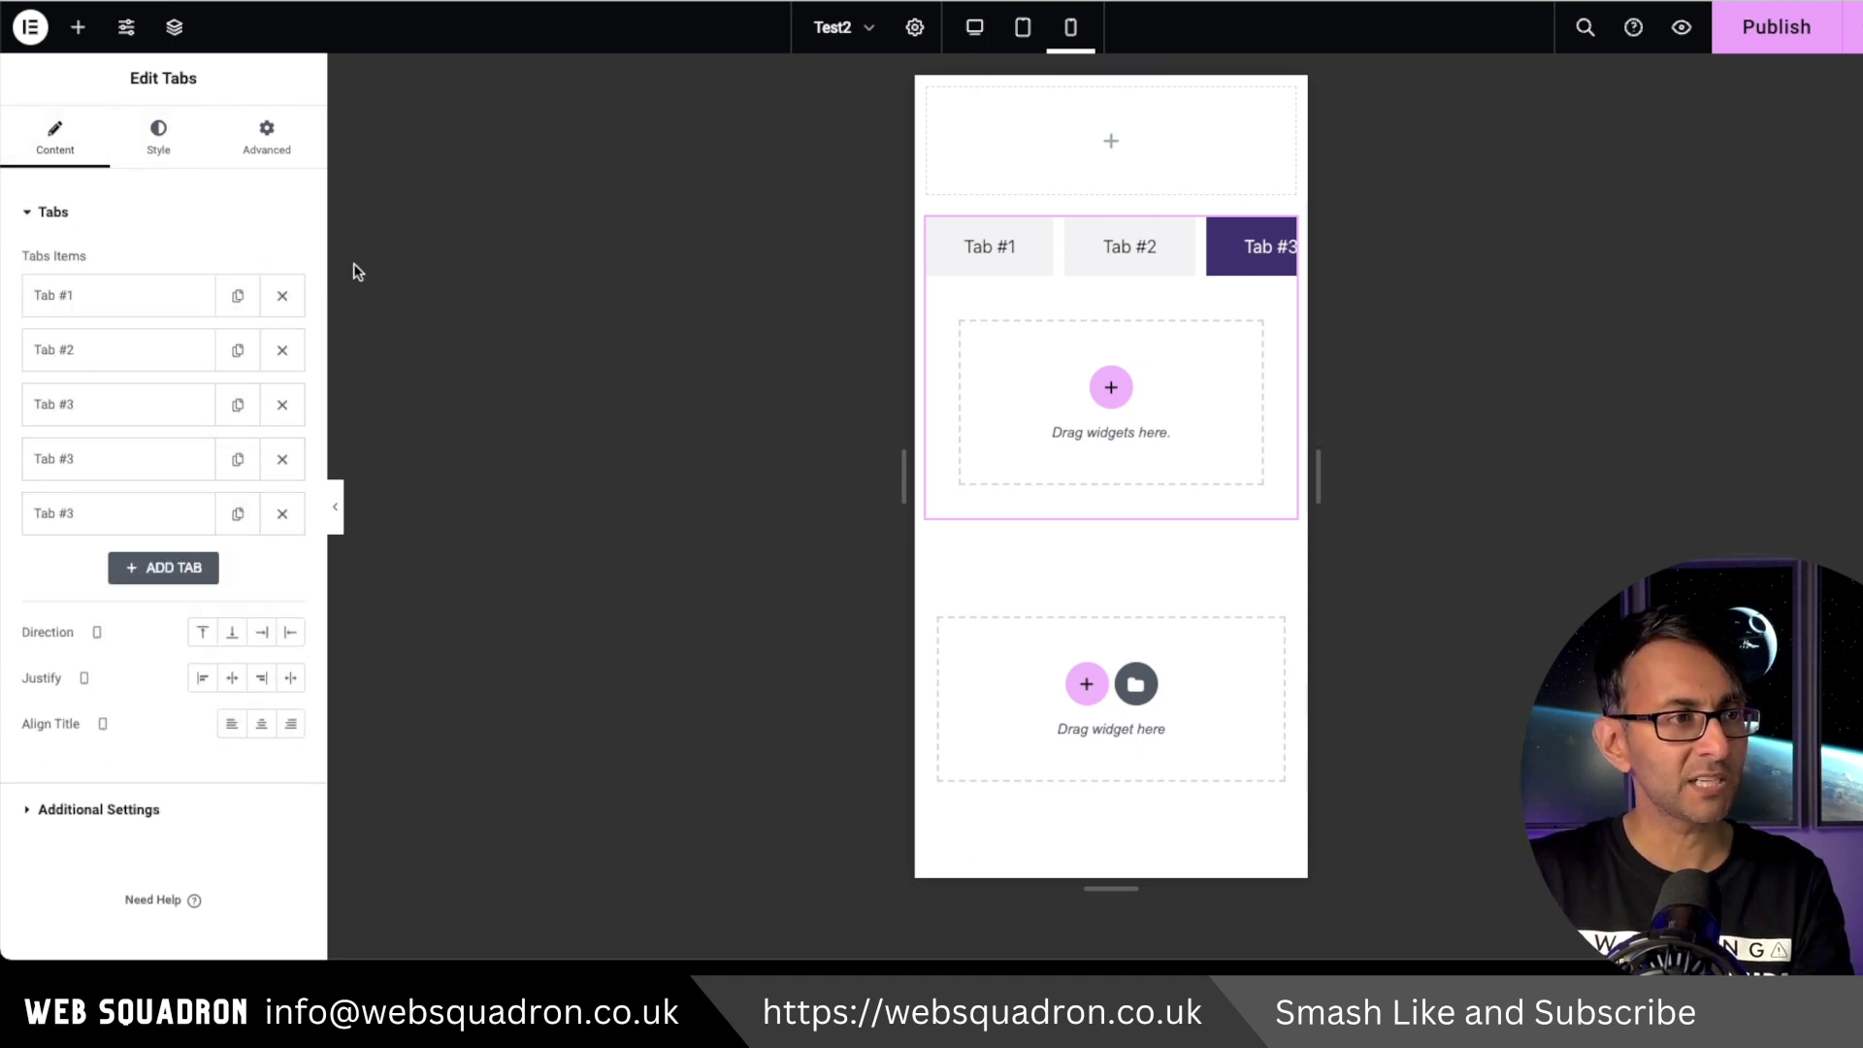
Step: Preview the scrolling tabs with the panel hidden, activating Tab #5 and Tab #4
key("ctrl+p")
scroll(1006, 145, "right", 3)
left_click(1073, 158)
scroll(1022, 149, "right", 2)
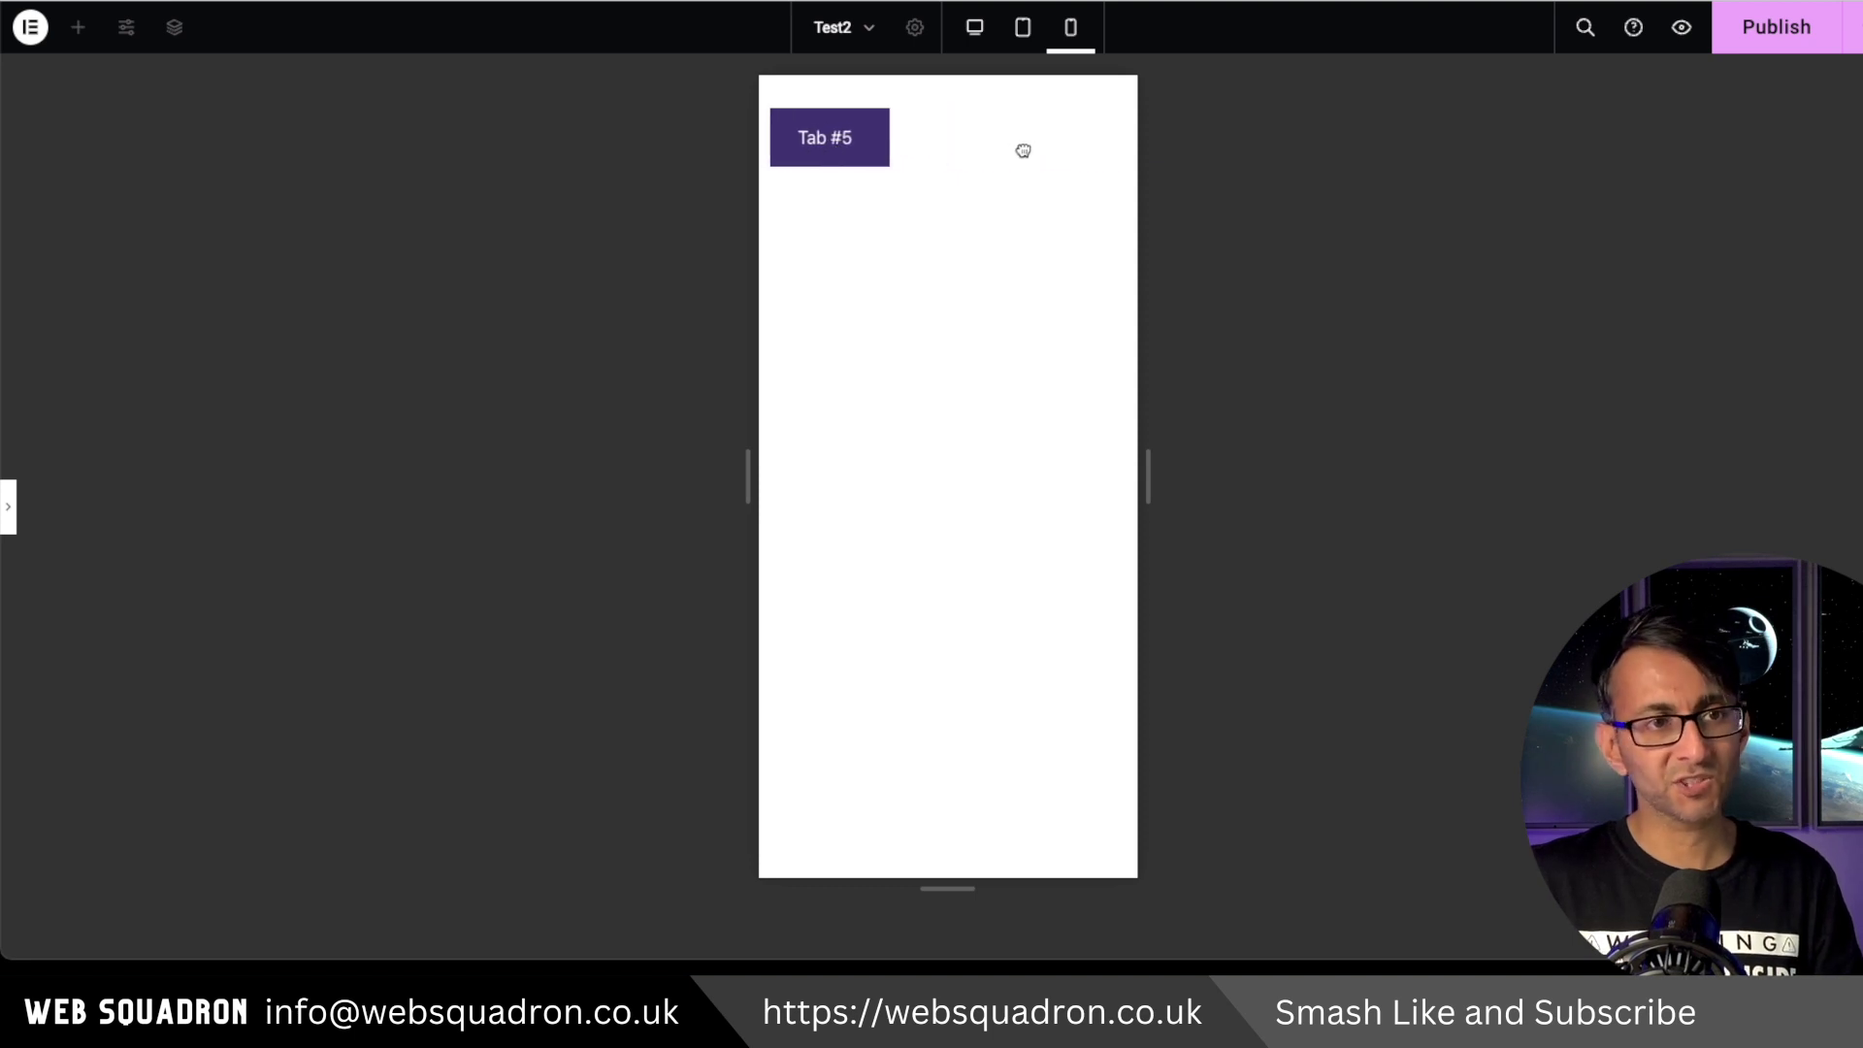
scroll(885, 146, "left", 3)
left_click(925, 158)
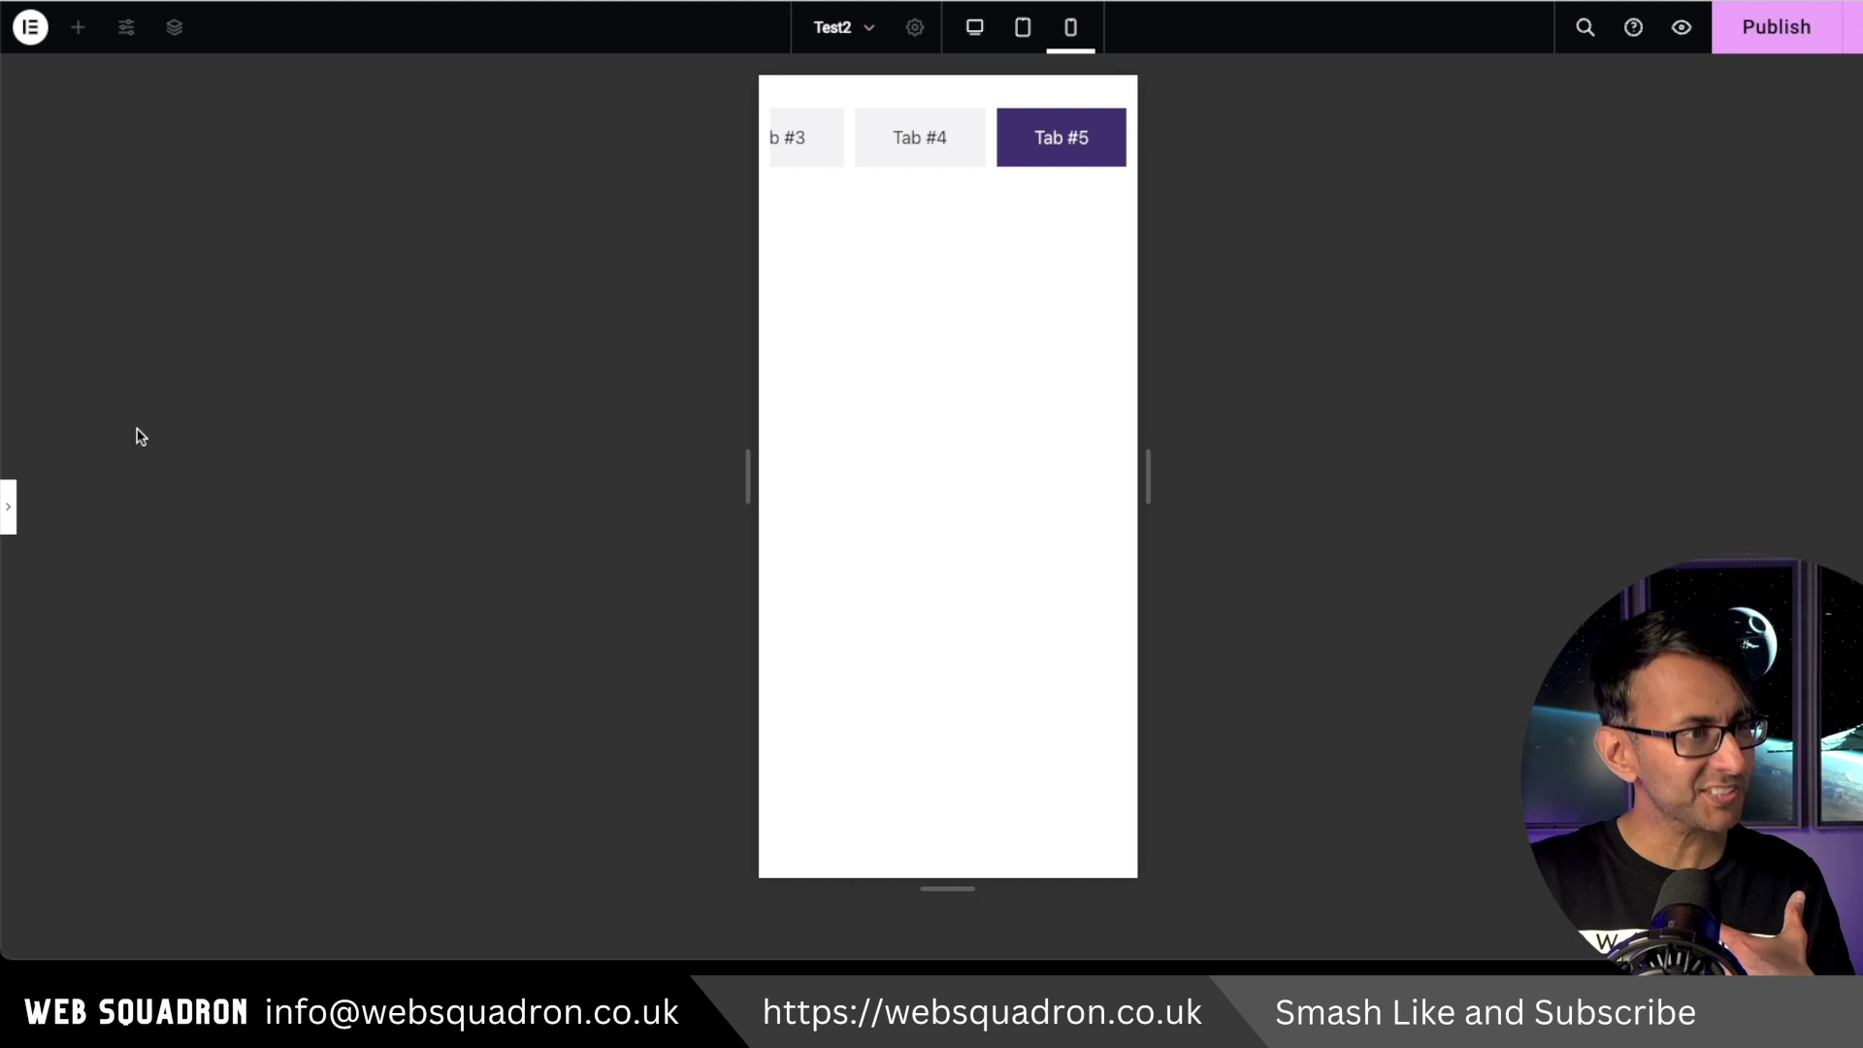
left_click(8, 506)
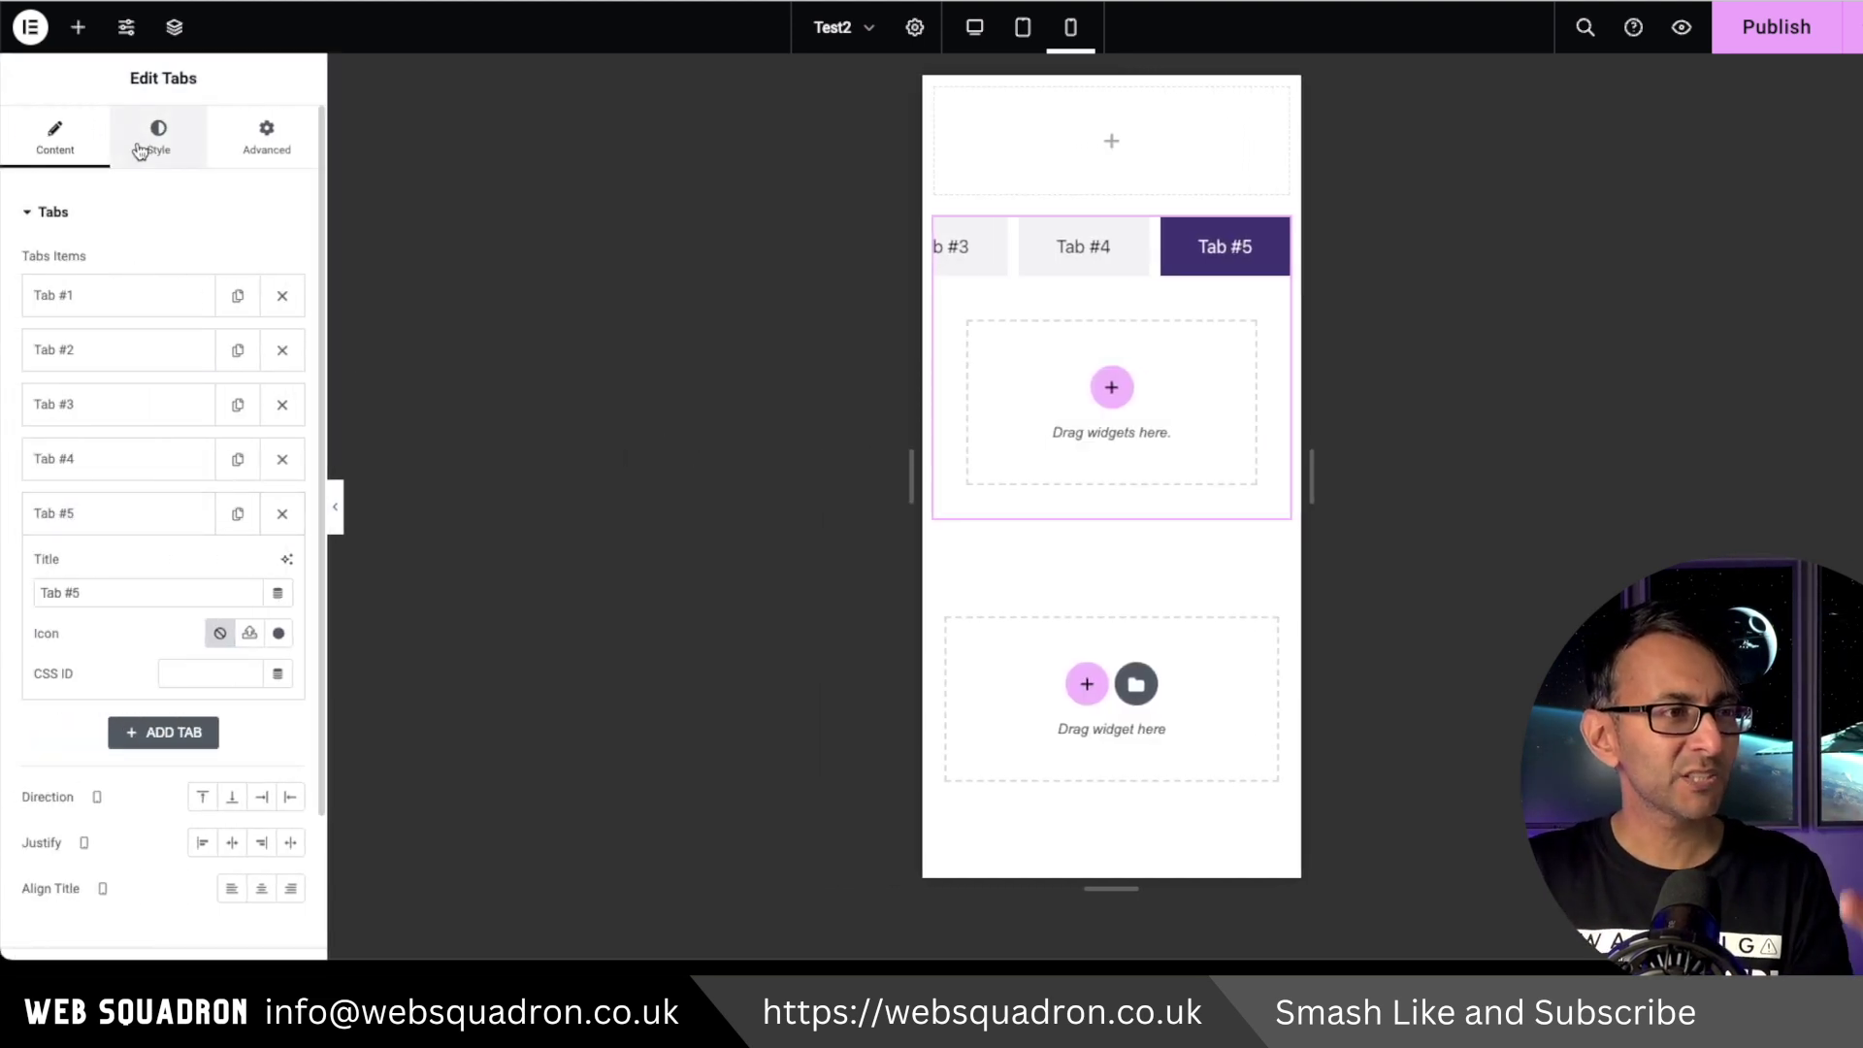
Step: Set the tabs' Horizontal Scroll back to Disable in Additional Settings
left_click(155, 811)
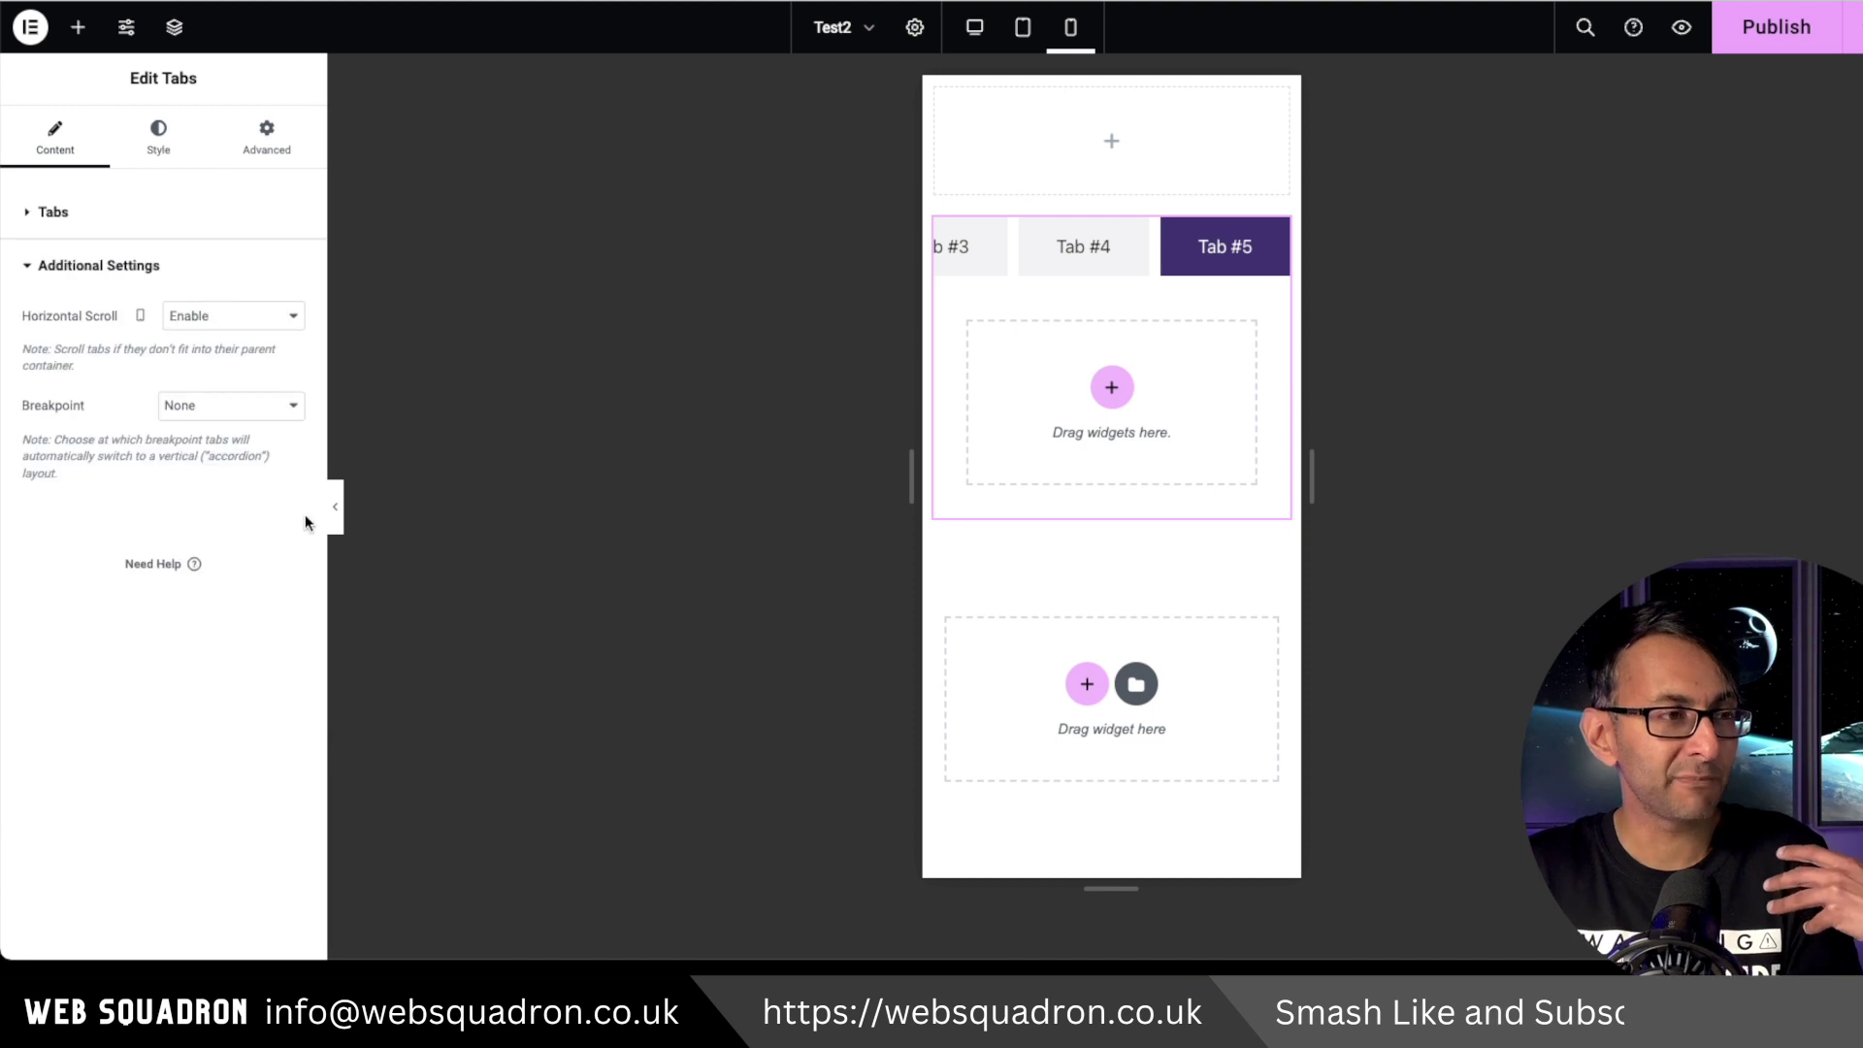
left_click(252, 316)
left_click(233, 293)
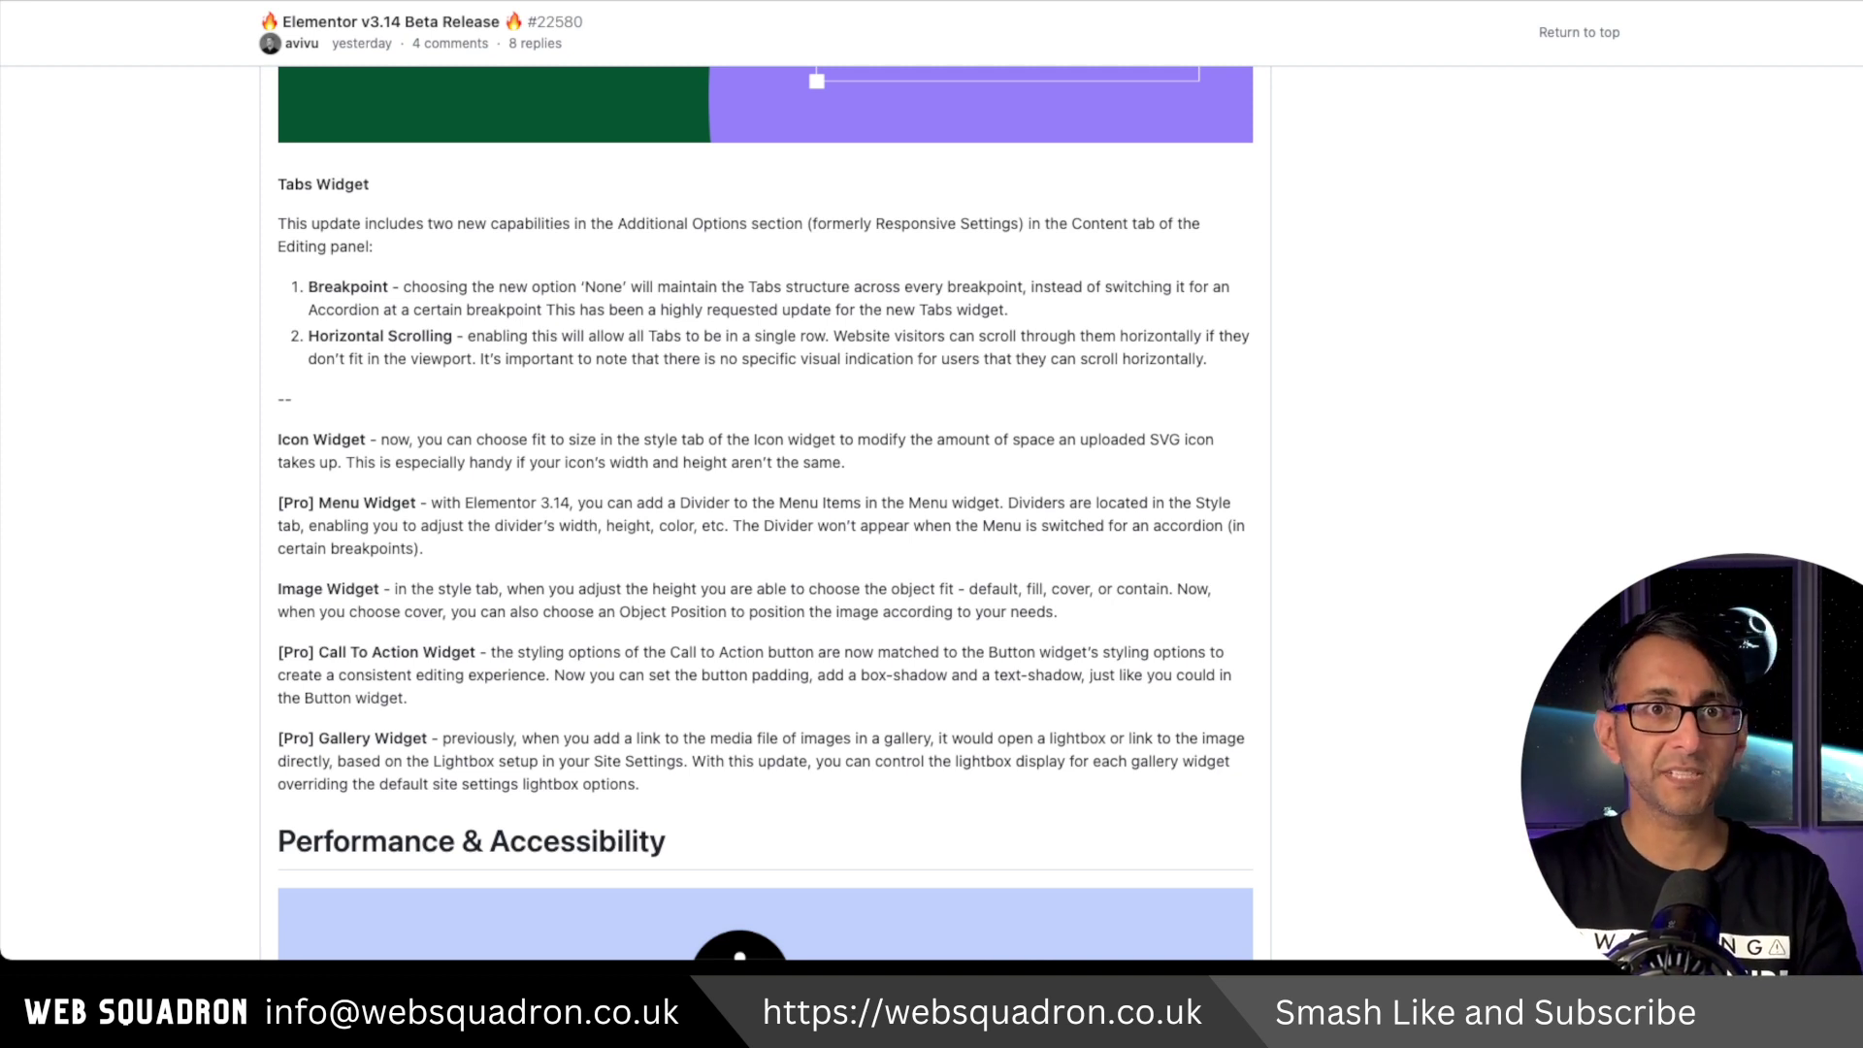
Step: Scroll up to the top of the v3.14 Beta Release discussion on GitHub
scroll(766, 514, "up", 15)
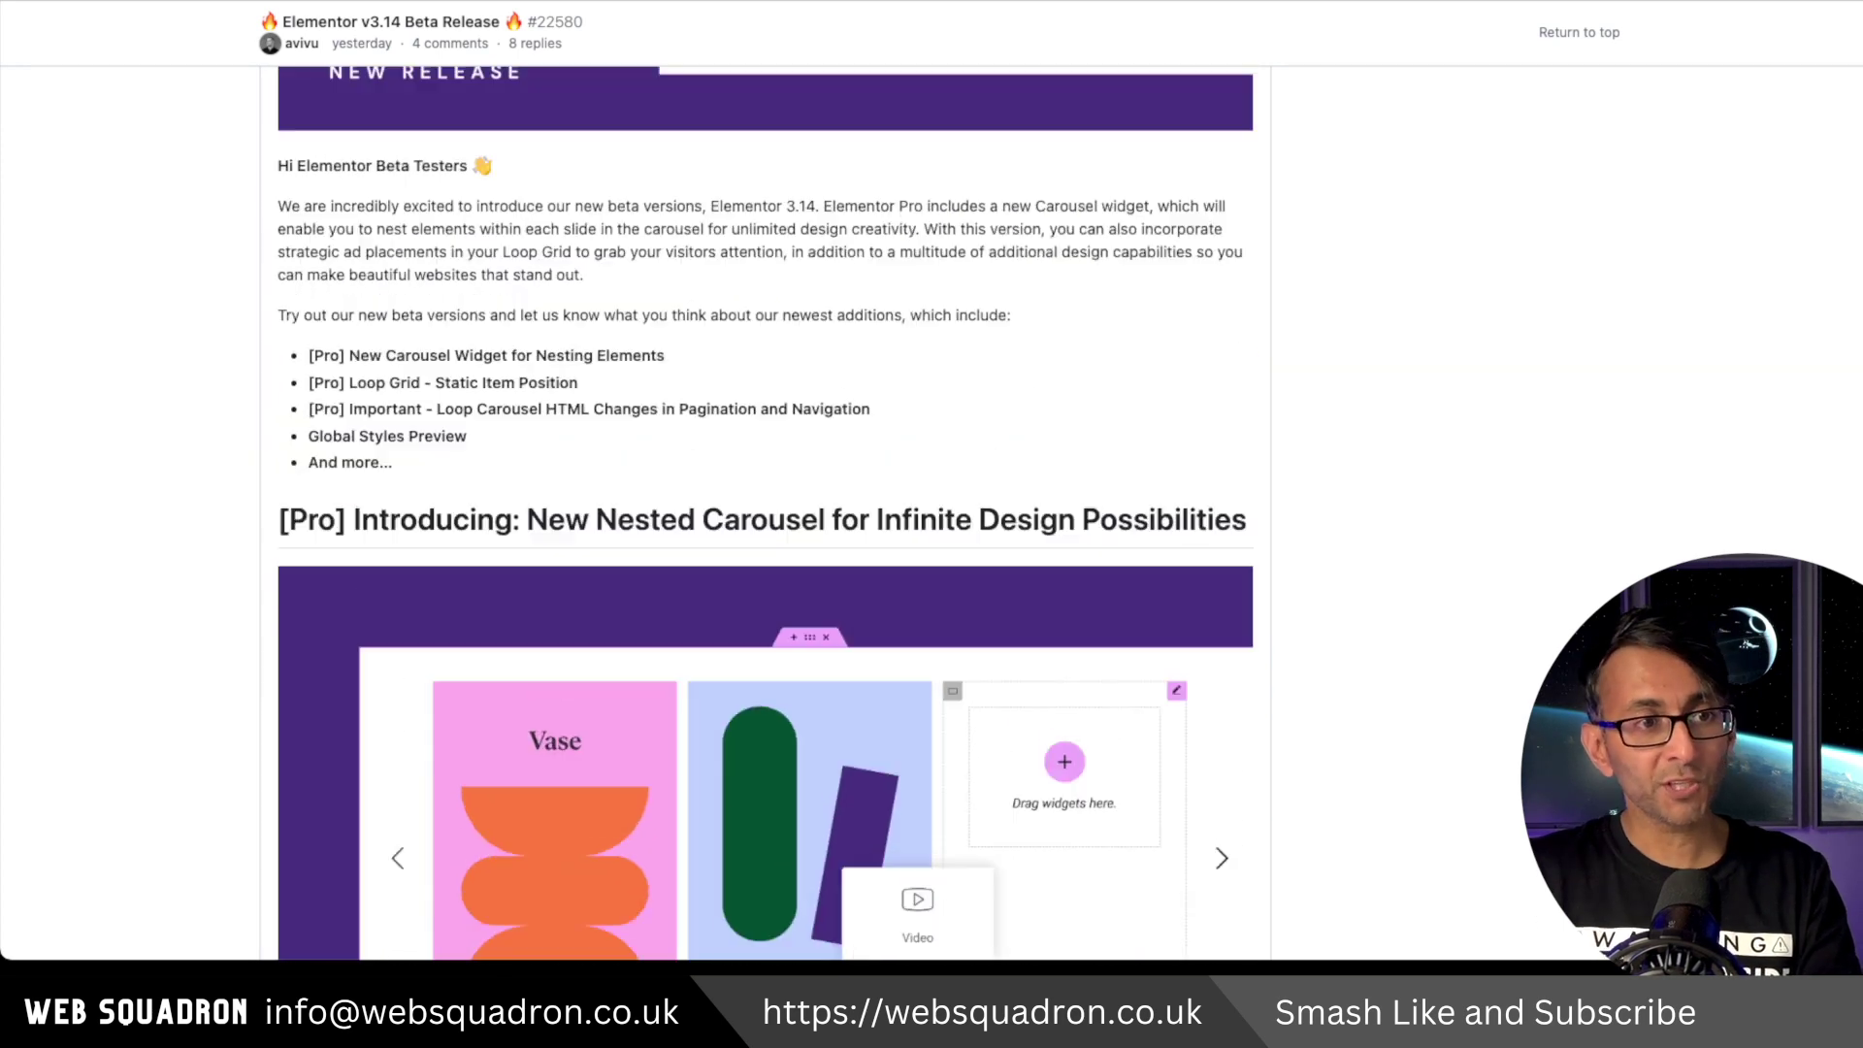
scroll(766, 514, "up", 8)
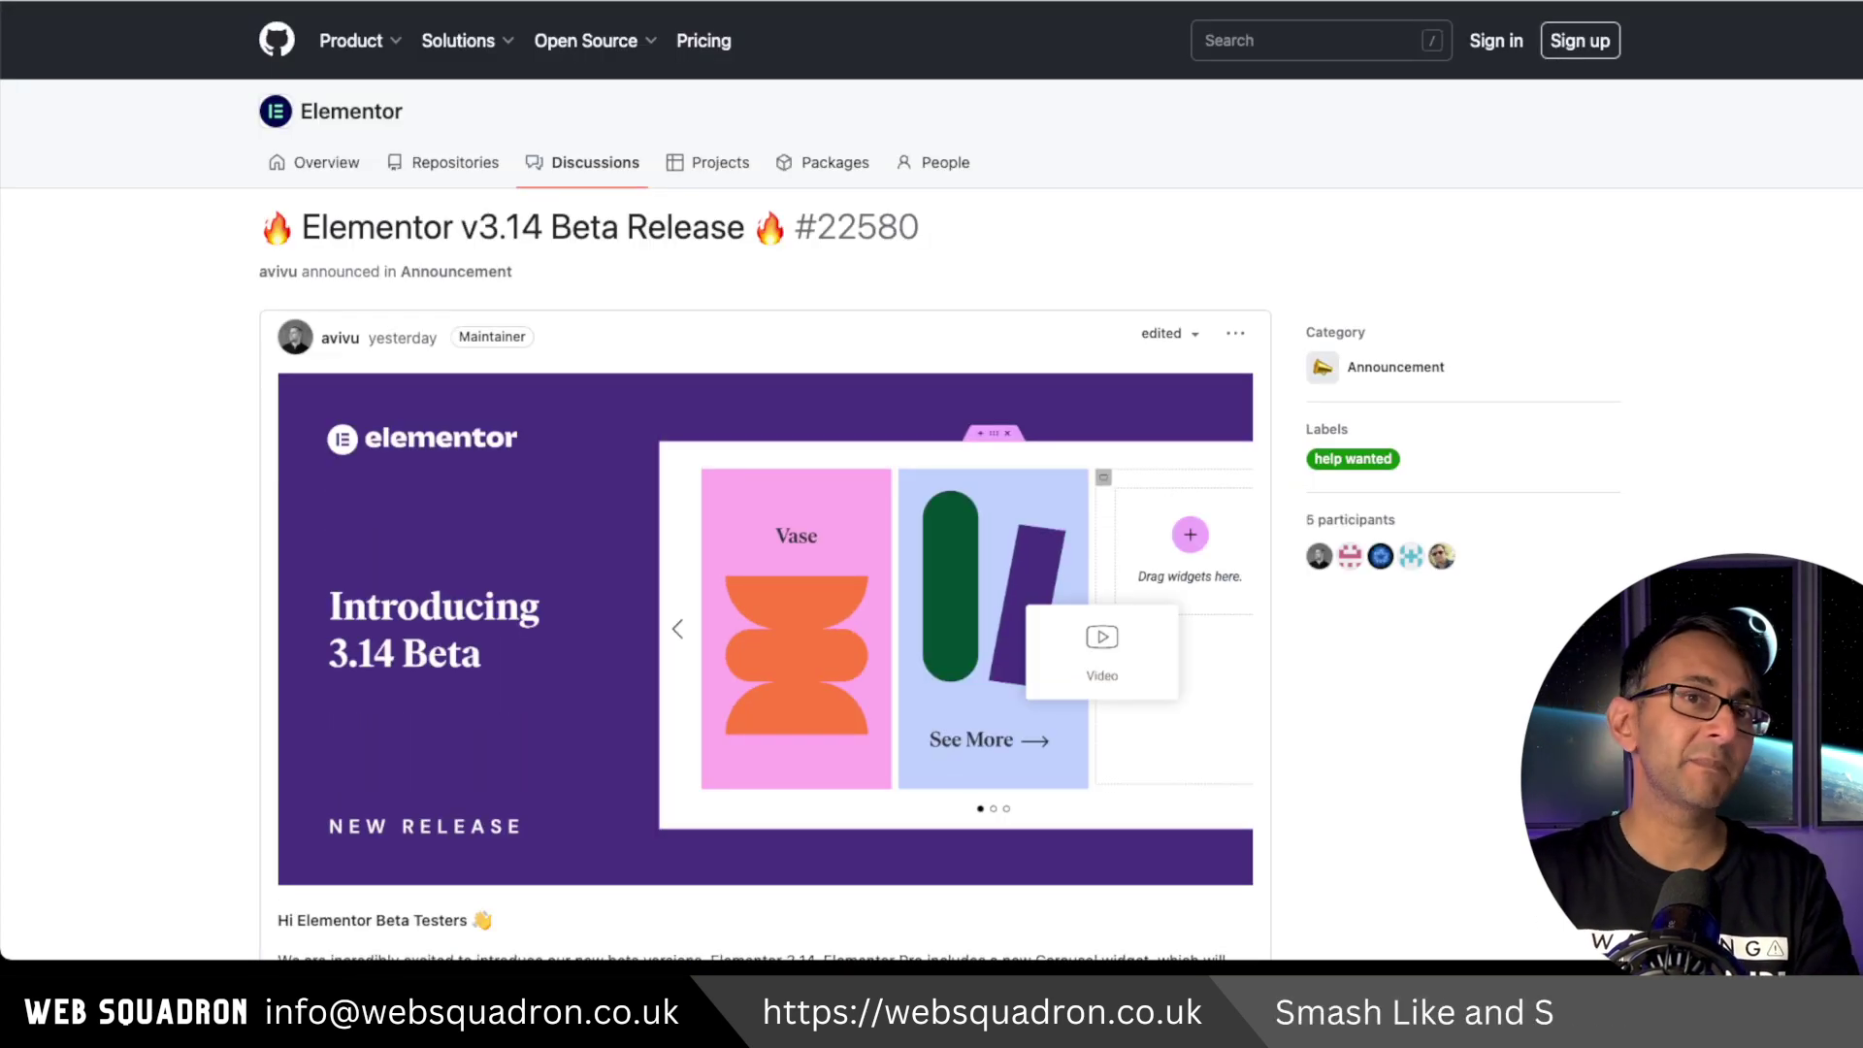